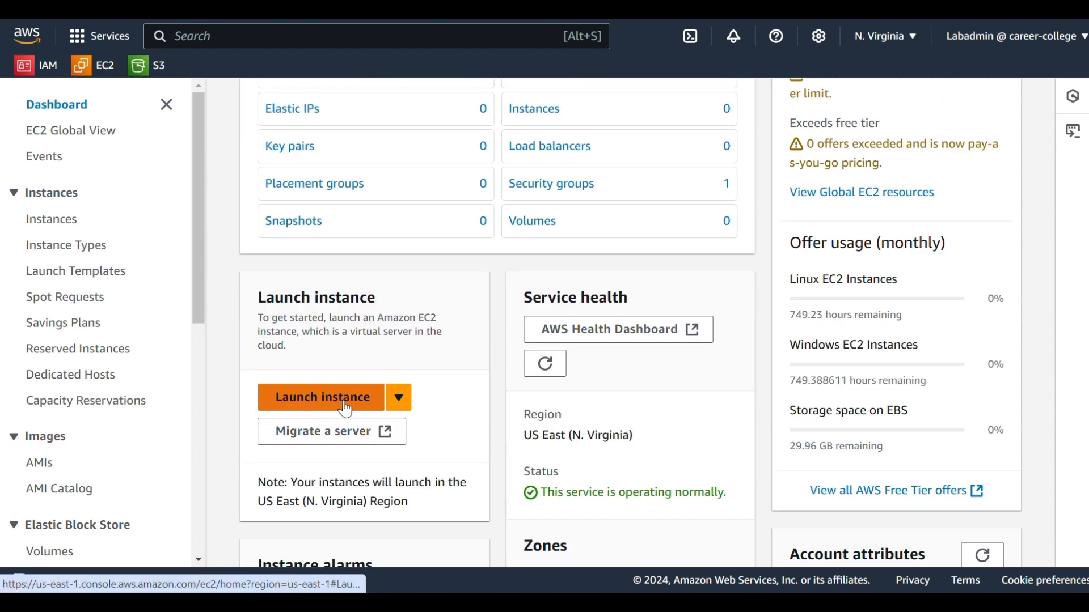
# Start launching a new EC2 instance from the instances list and name it Winec2.
pyautogui.click(51, 226)
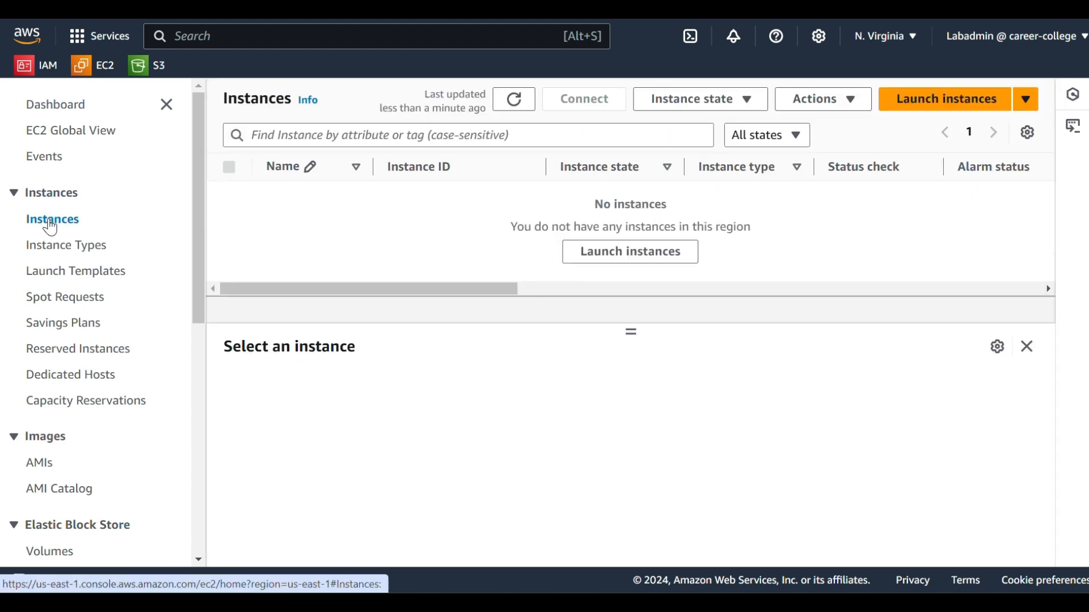
pyautogui.click(940, 109)
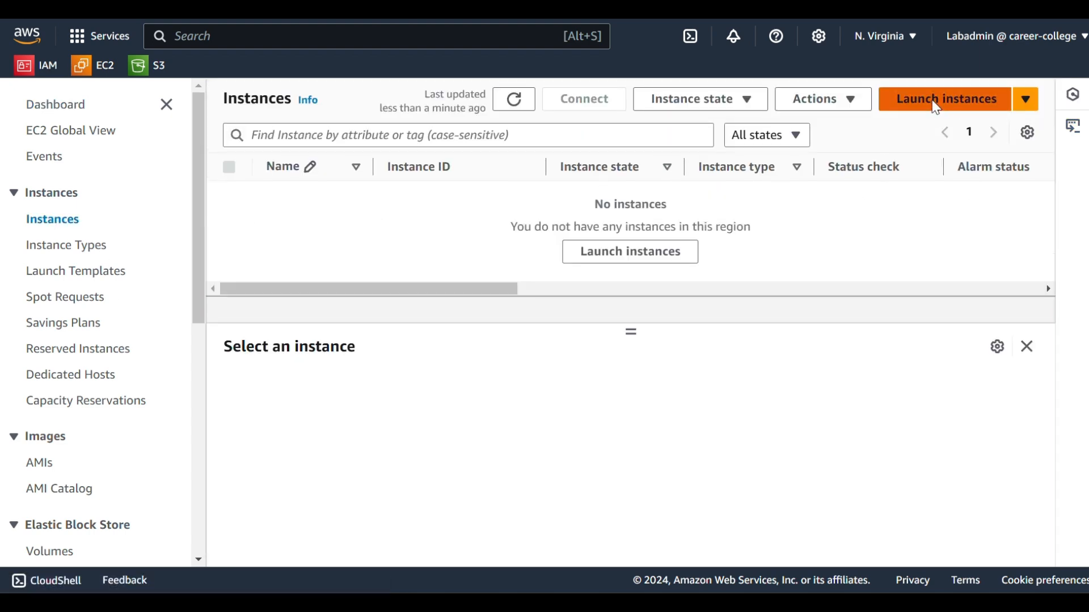
pyautogui.scroll(-2, 244, 282)
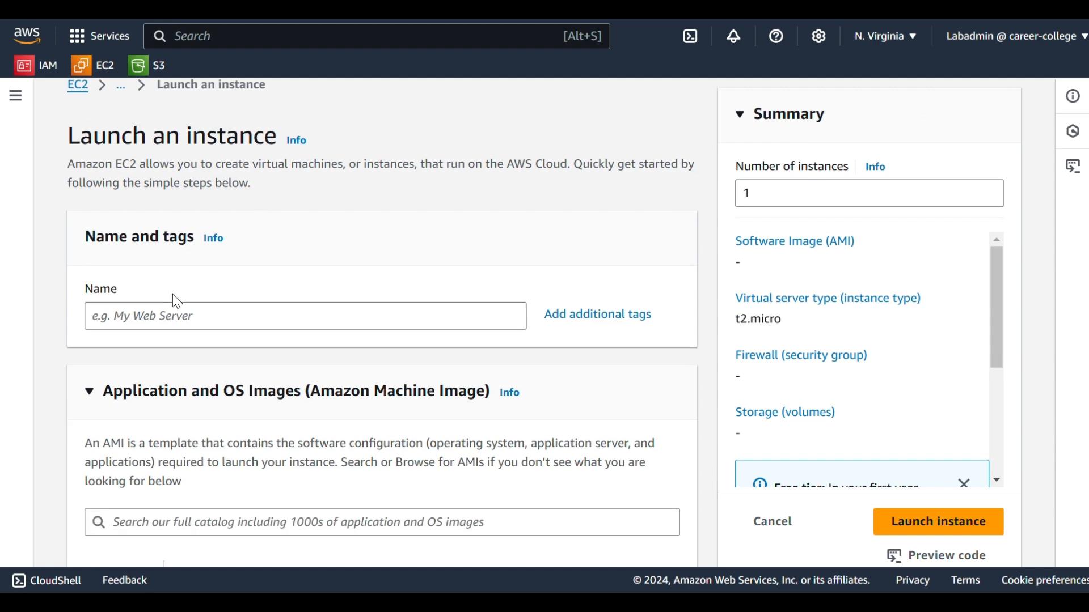
pyautogui.click(142, 252)
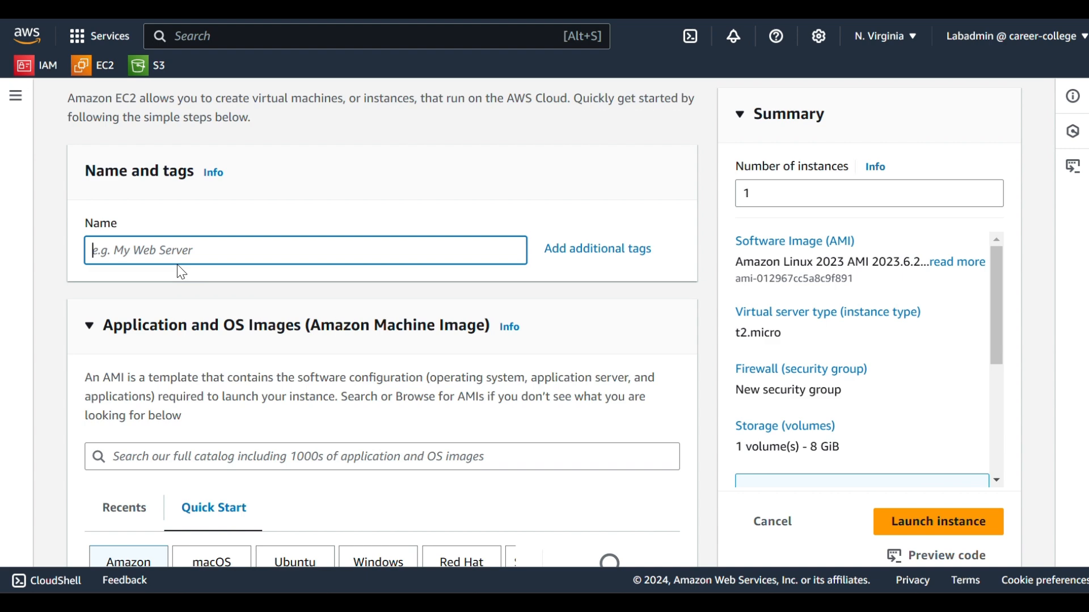
pyautogui.write('Win')
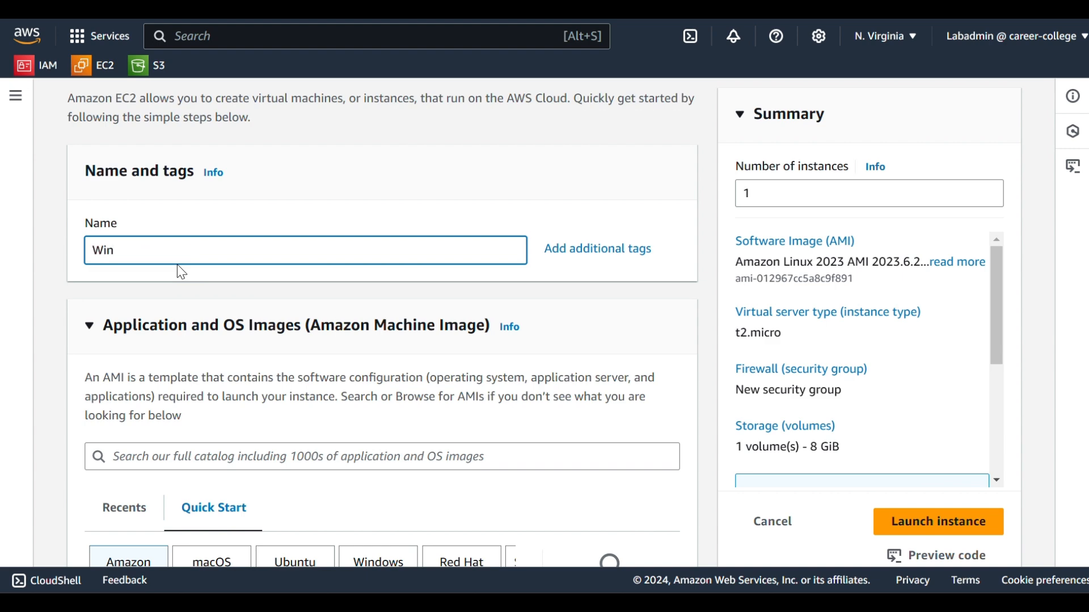
pyautogui.write('ec2')
# Choose the Windows quick start image as the instance's Amazon Machine Image.
pyautogui.scroll(-3, 318, 351)
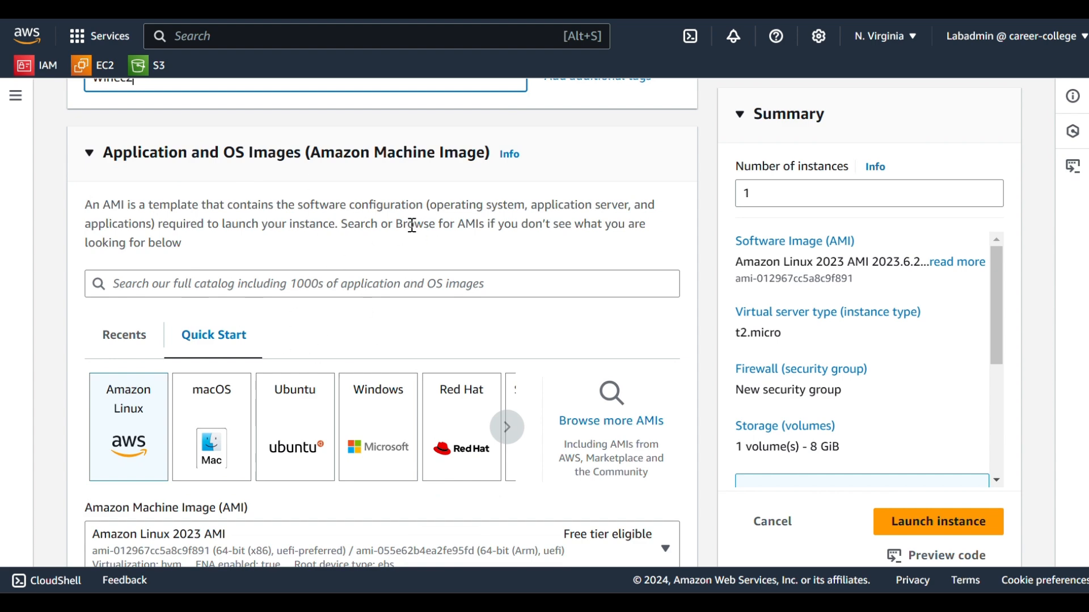
pyautogui.scroll(-2, 372, 227)
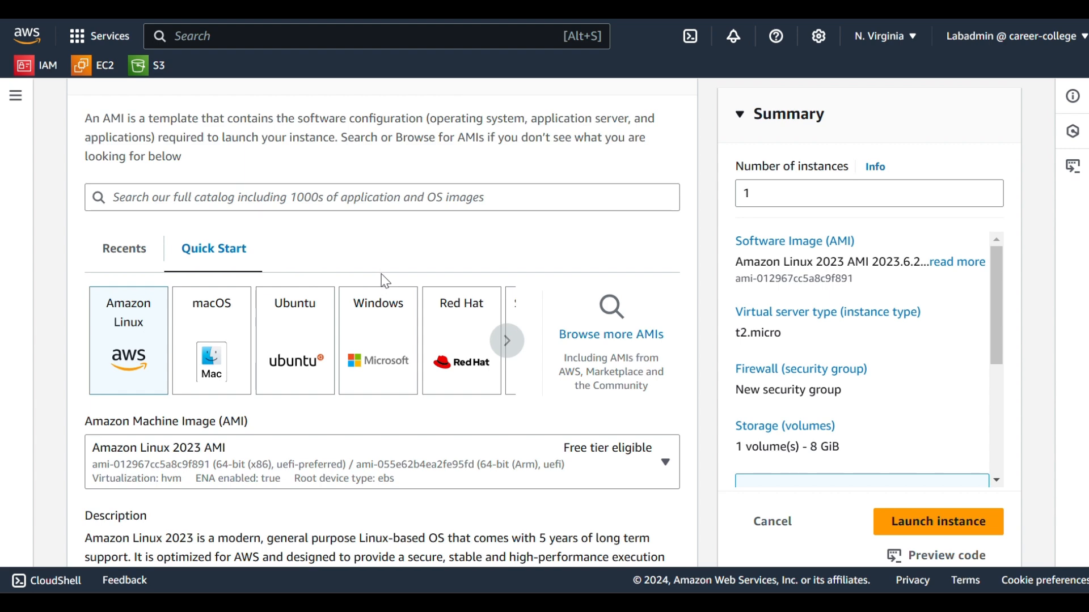
pyautogui.scroll(-2, 369, 226)
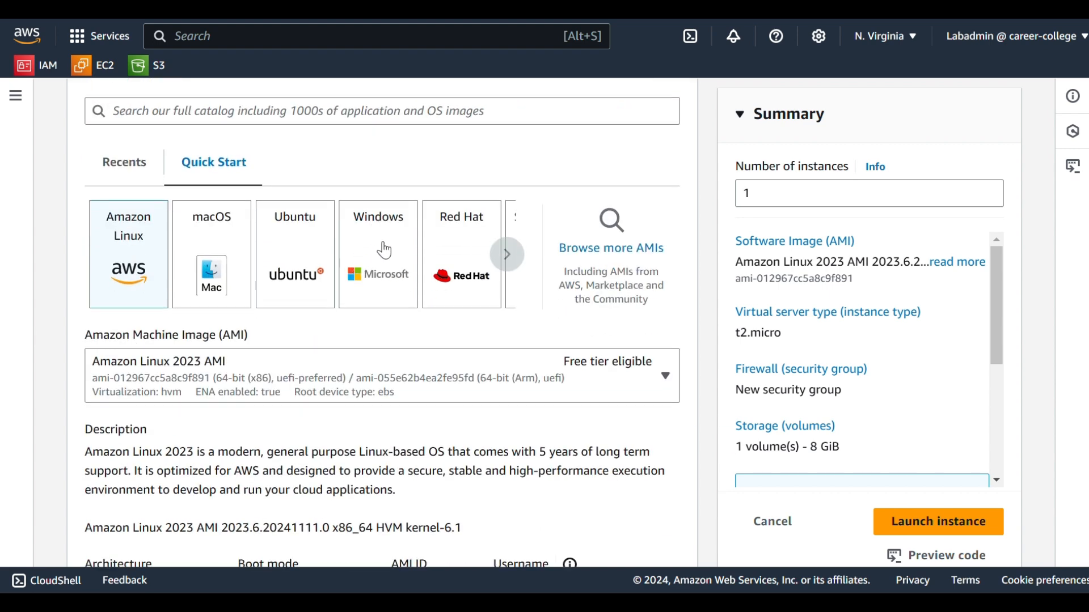
pyautogui.click(385, 245)
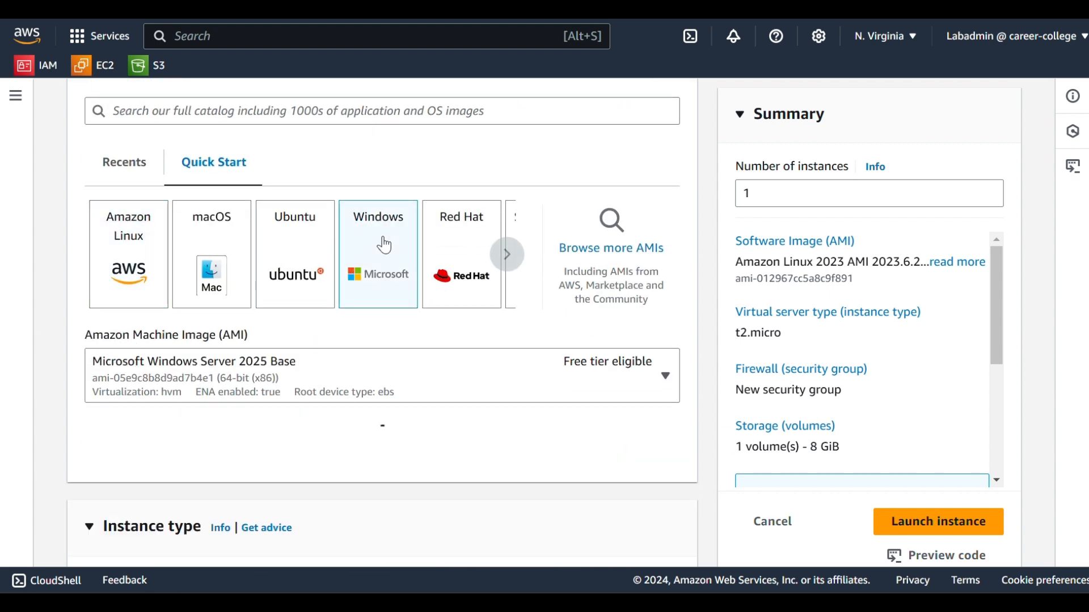
# Review the selected image's description, the instance type, the free tier terms and the available key pair options.
pyautogui.scroll(-4, 384, 245)
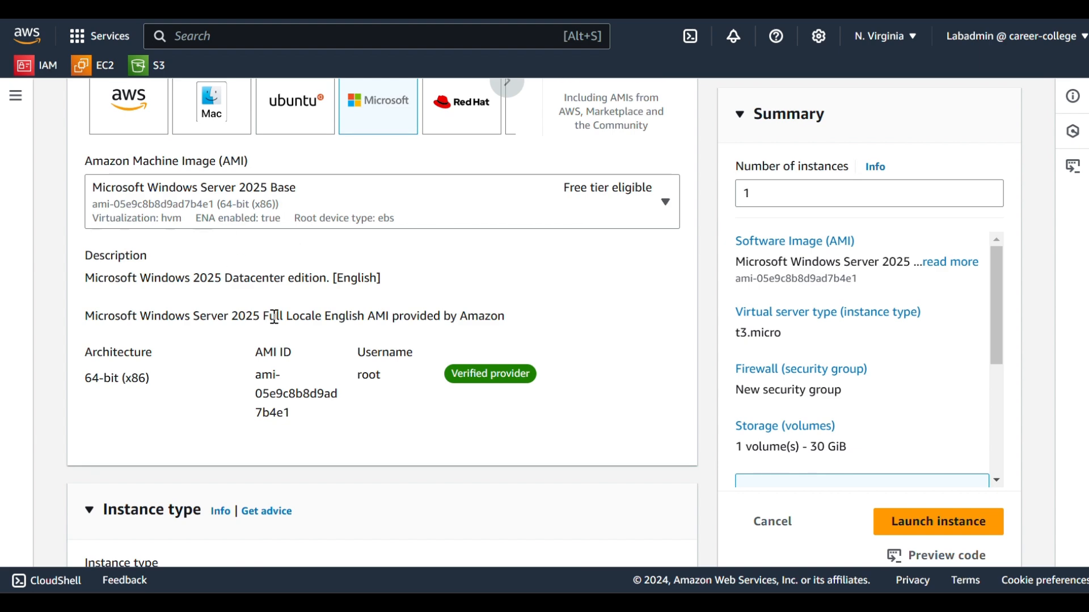
pyautogui.scroll(-6, 93, 323)
pyautogui.scroll(-2, 153, 275)
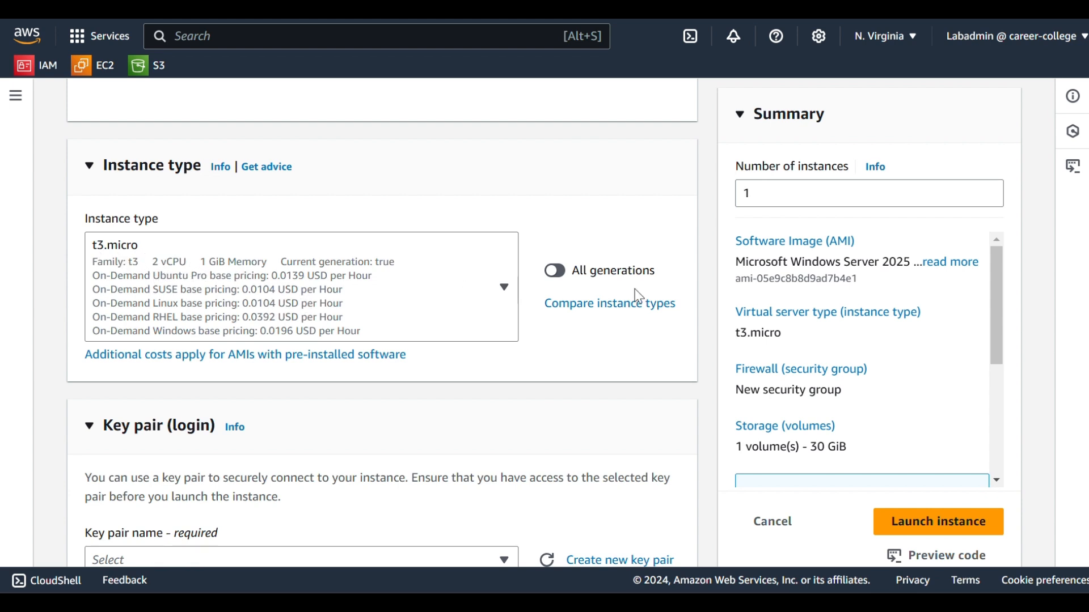
pyautogui.scroll(-5, 845, 309)
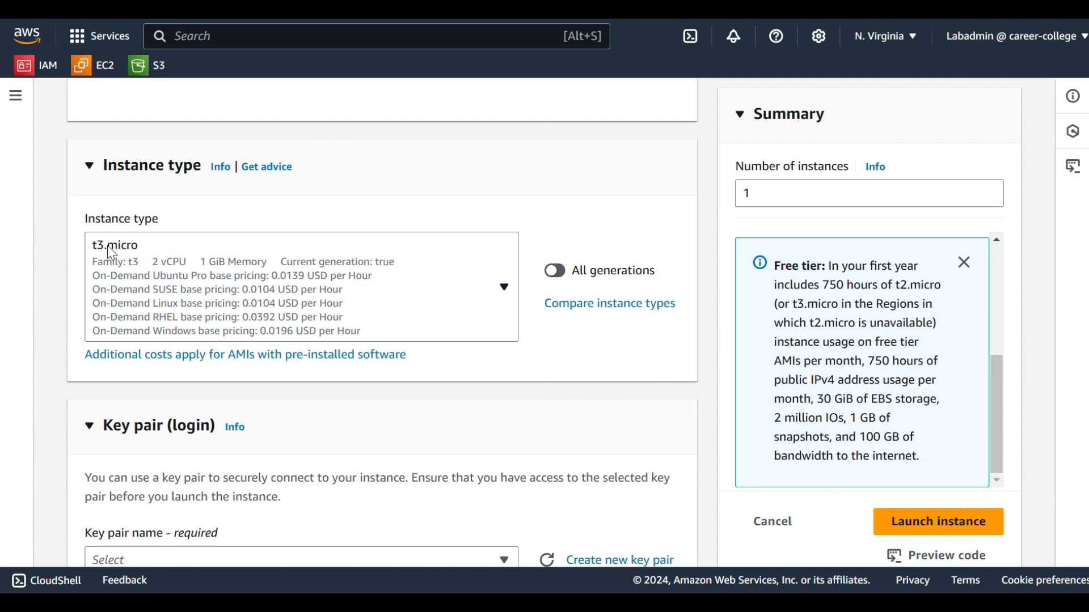
pyautogui.scroll(-3, 194, 284)
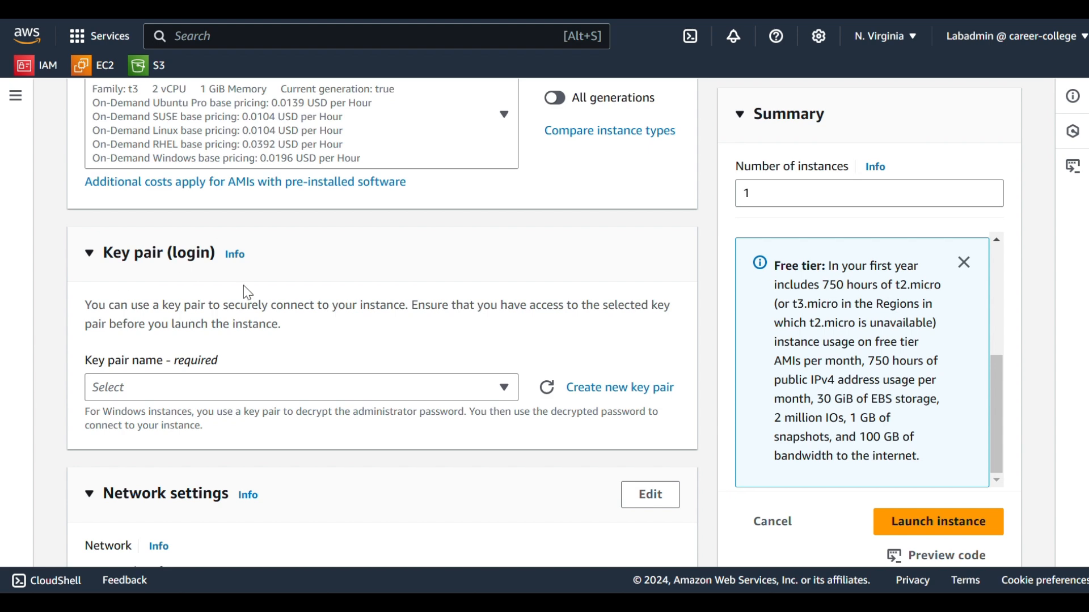
pyautogui.scroll(-2, 261, 329)
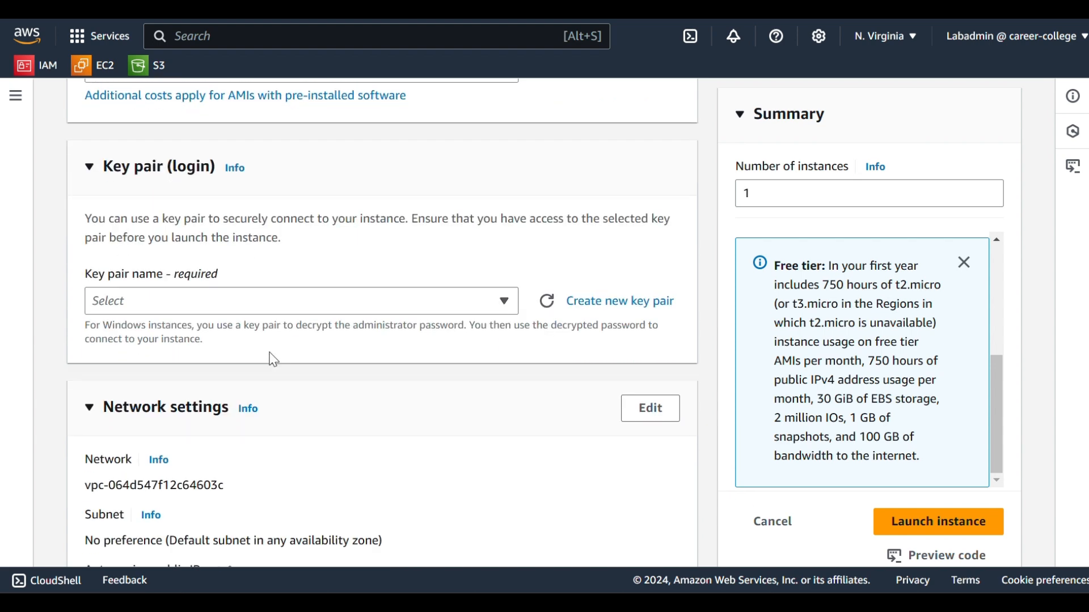
pyautogui.click(339, 307)
pyautogui.click(436, 257)
pyautogui.click(237, 307)
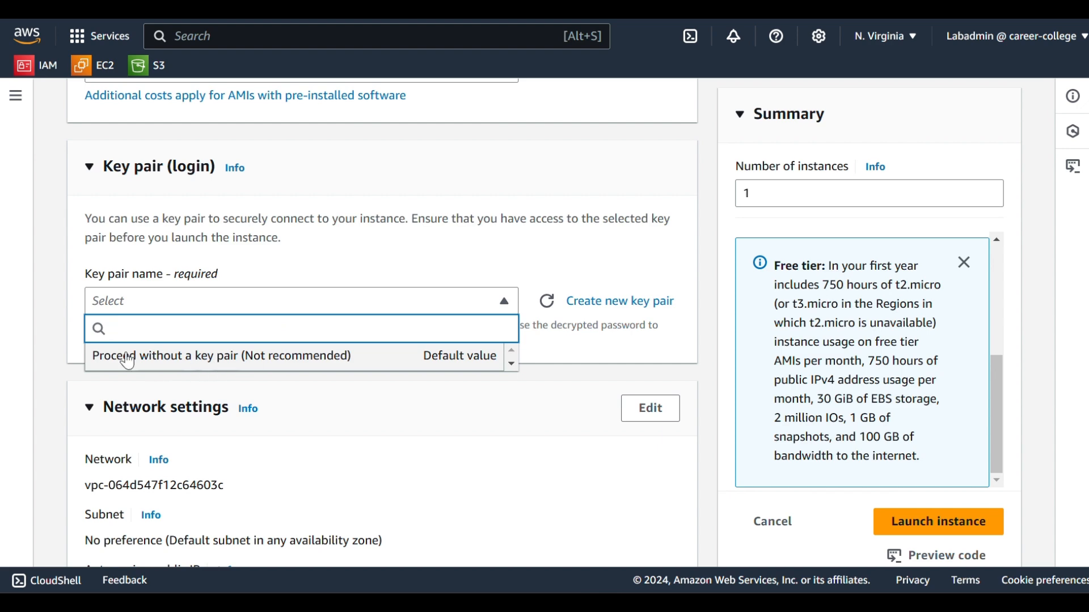
pyautogui.click(341, 250)
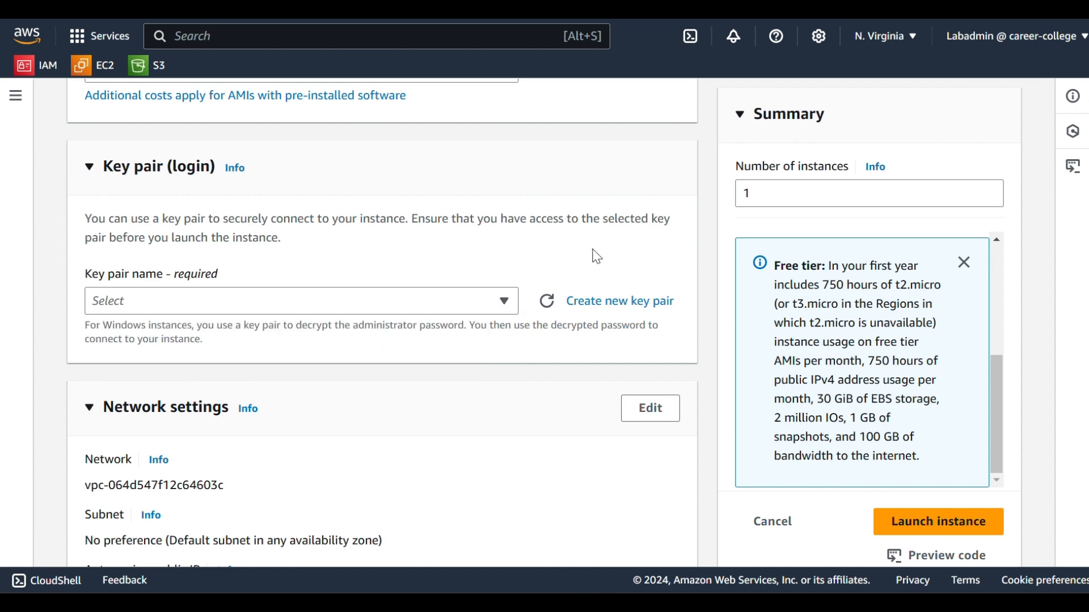
# Create a new RSA key pair named ec2key in .pem format for the instance login.
pyautogui.click(613, 311)
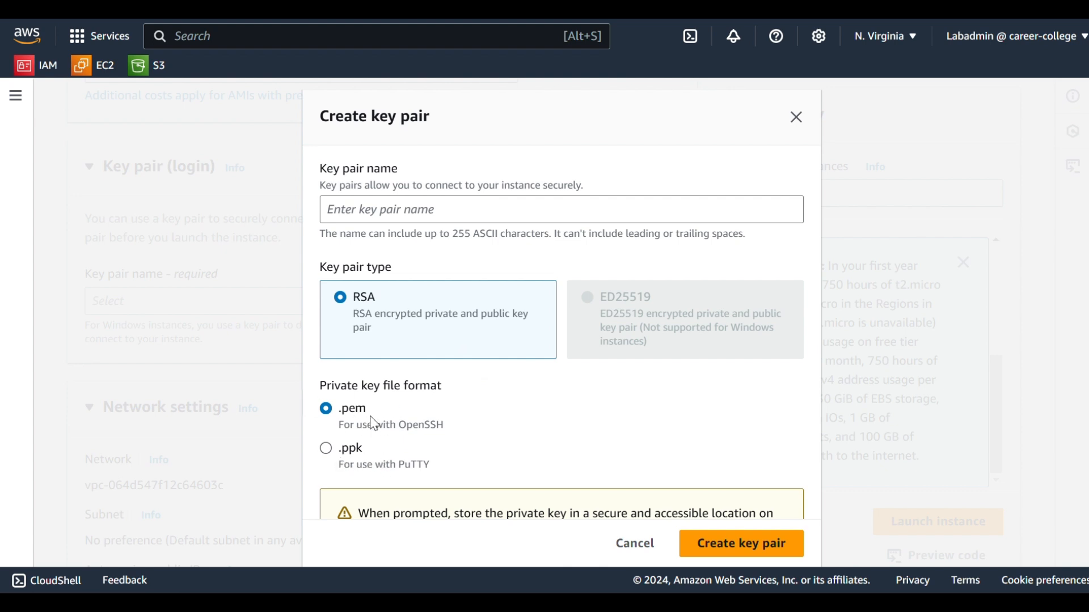
pyautogui.click(390, 206)
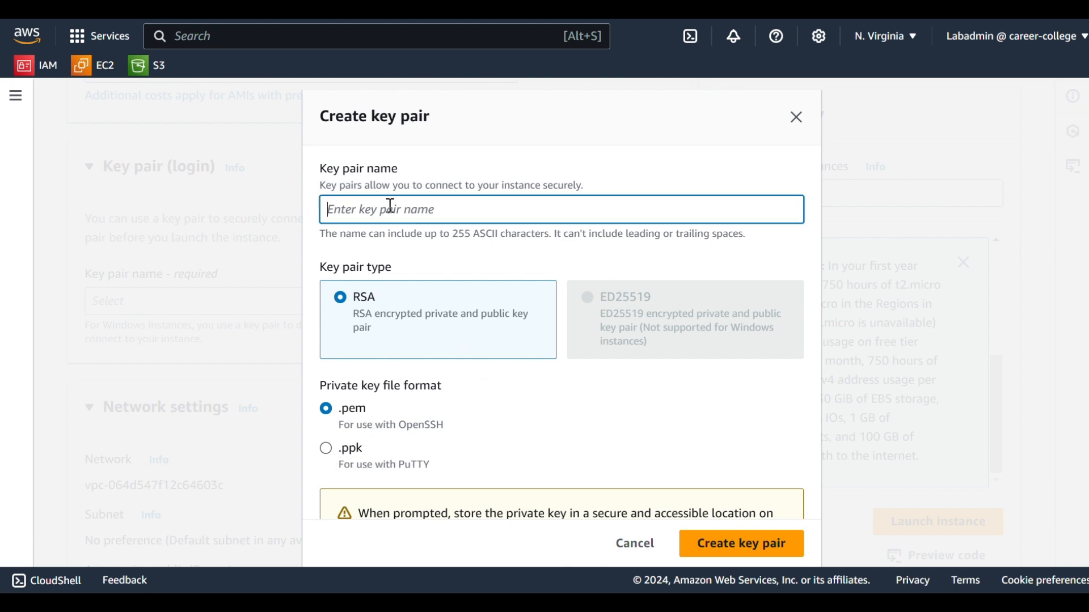
pyautogui.write('ec2key')
pyautogui.click(733, 537)
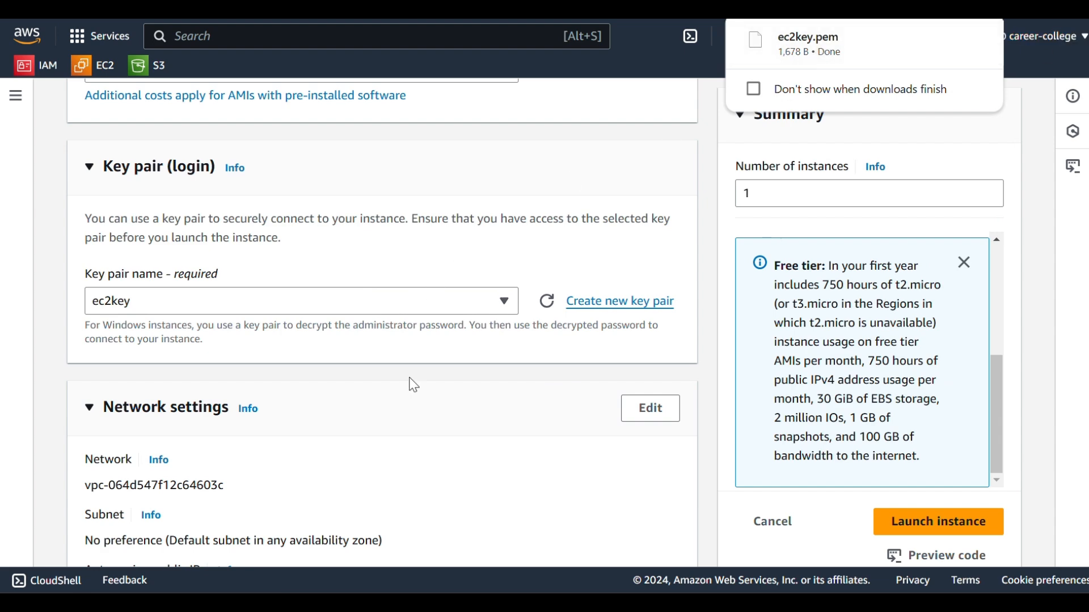
# Examine the network settings and compare using an existing security group with creating a new one, keeping the new one.
pyautogui.scroll(-2, 387, 373)
pyautogui.scroll(-4, 387, 375)
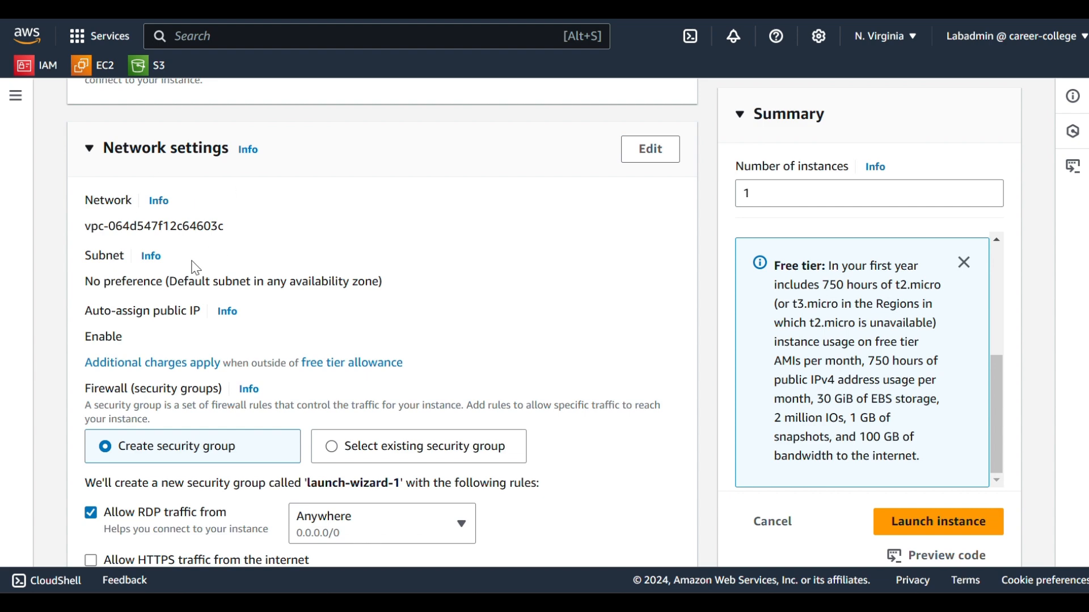
pyautogui.scroll(-2, 227, 269)
pyautogui.scroll(2, 231, 294)
pyautogui.scroll(-3, 182, 277)
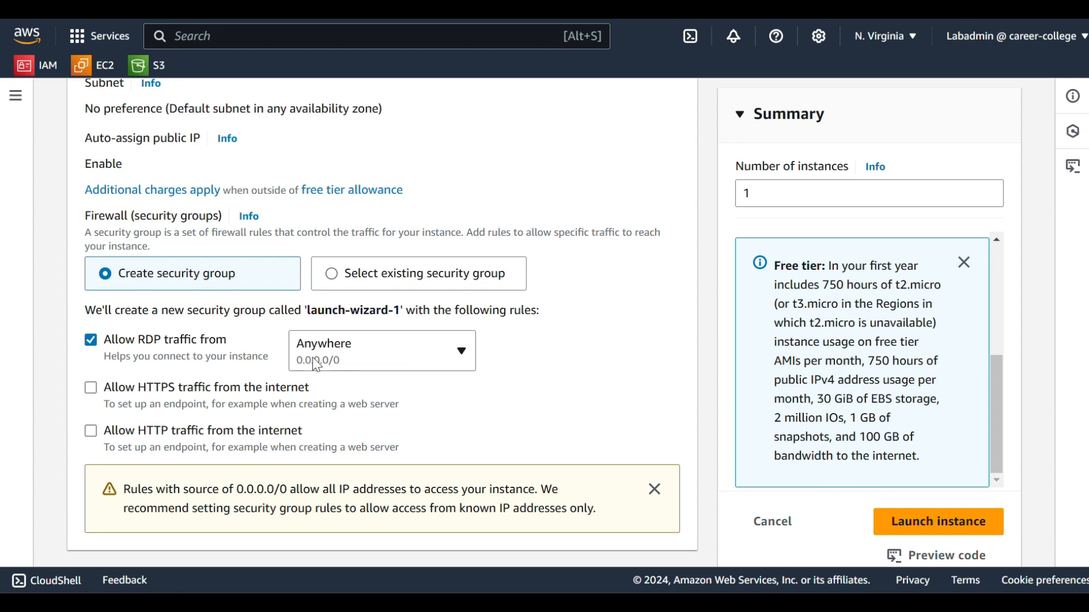
pyautogui.scroll(-2, 333, 366)
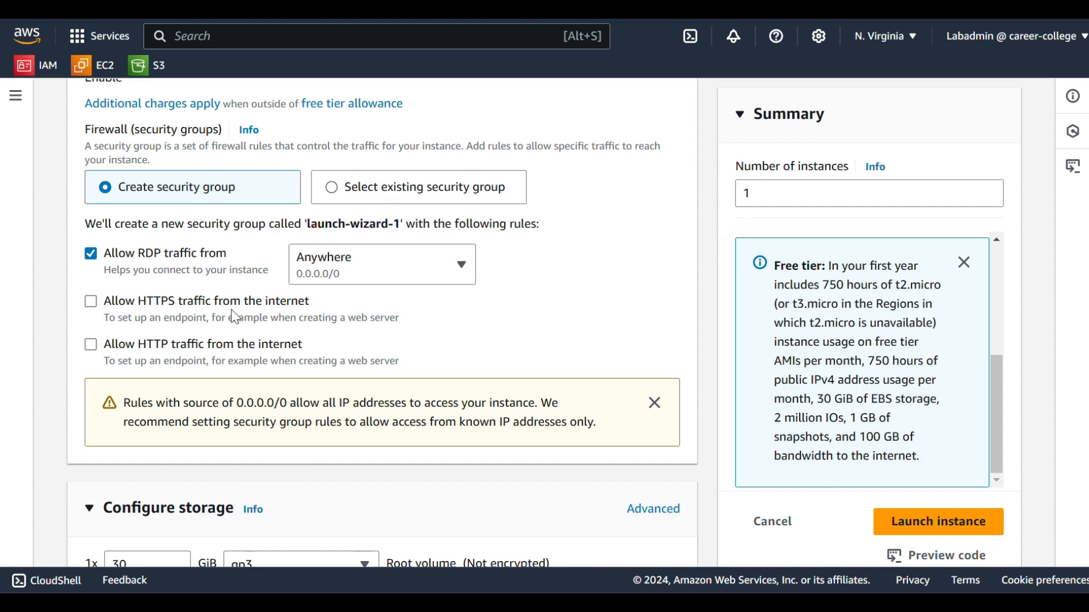
pyautogui.click(340, 195)
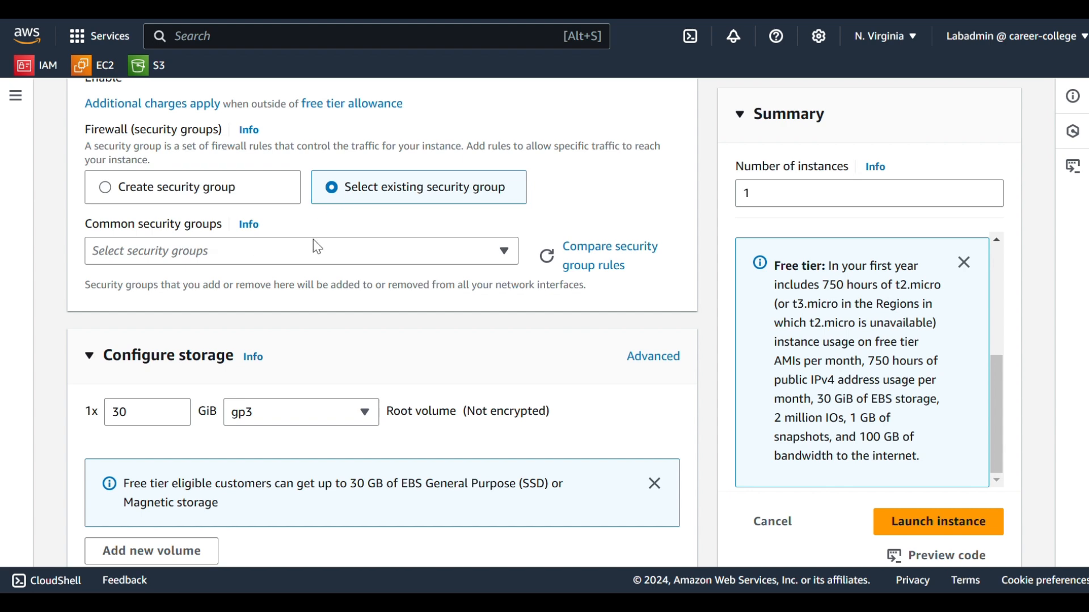
pyautogui.click(106, 187)
# Review the storage configuration and expand the advanced details to examine their options through the user data field.
pyautogui.scroll(-2, 249, 274)
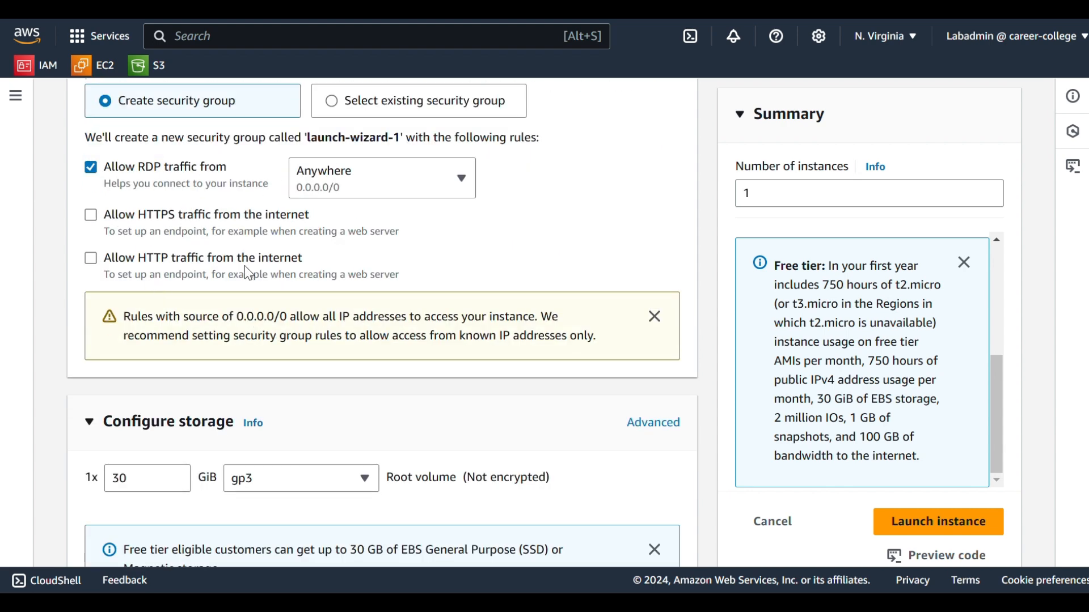
pyautogui.scroll(-4, 215, 267)
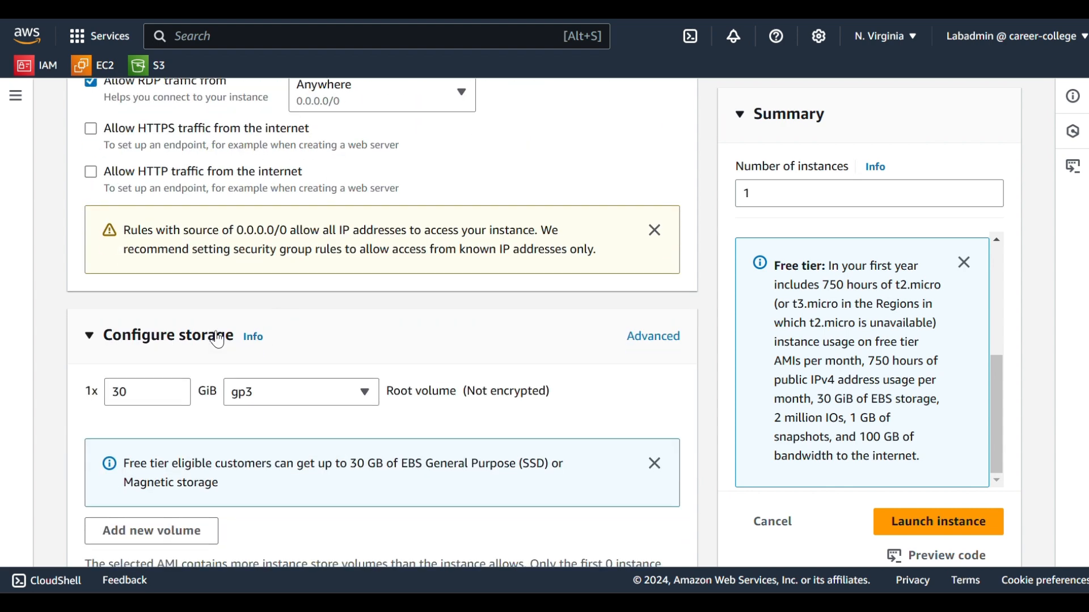
pyautogui.scroll(-2, 187, 284)
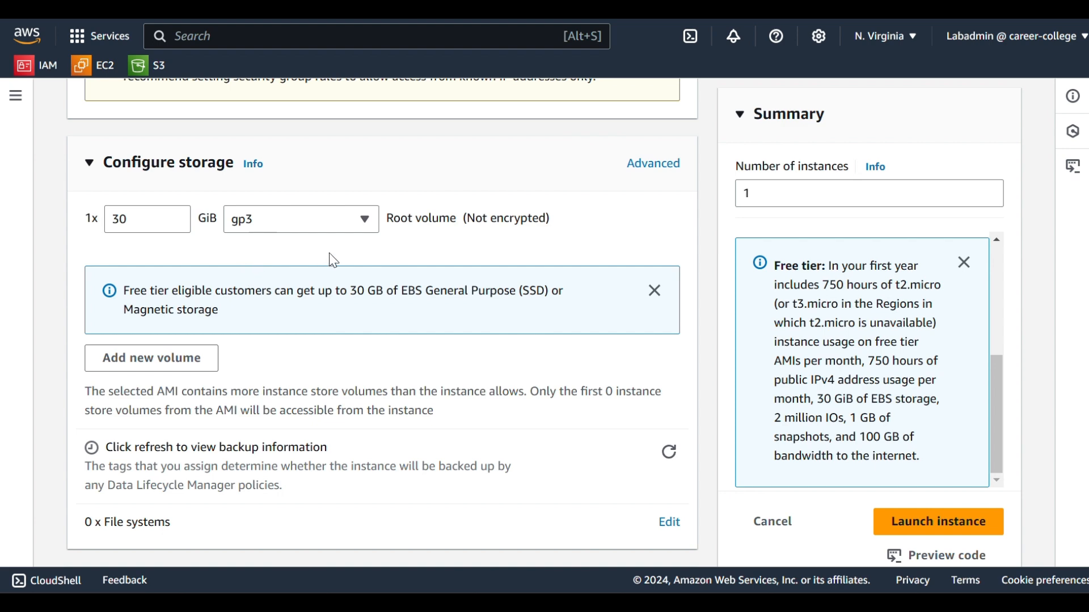
pyautogui.scroll(-1, 333, 260)
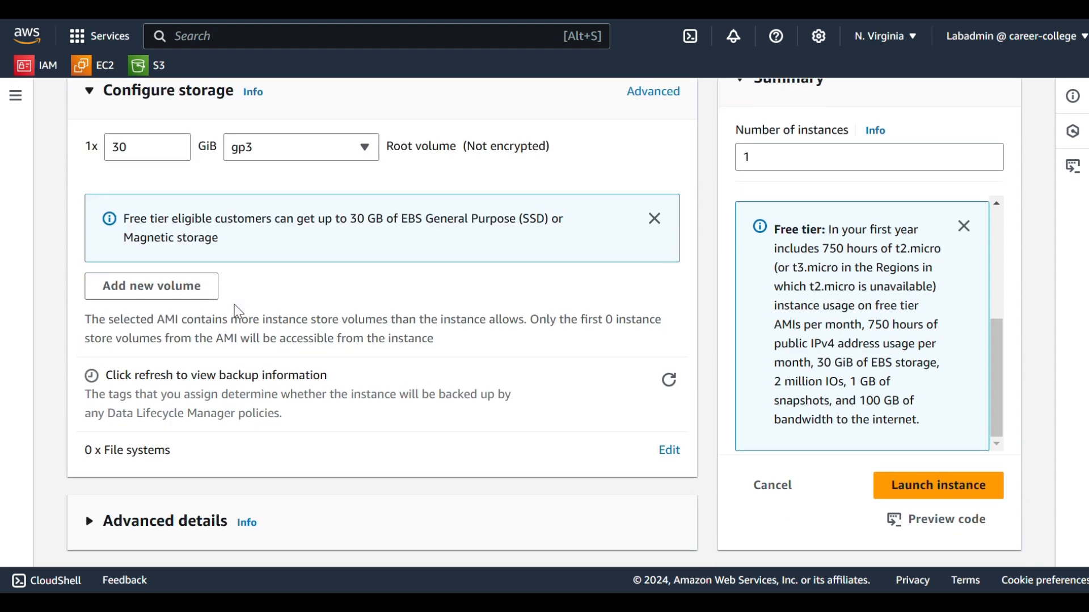
pyautogui.click(89, 521)
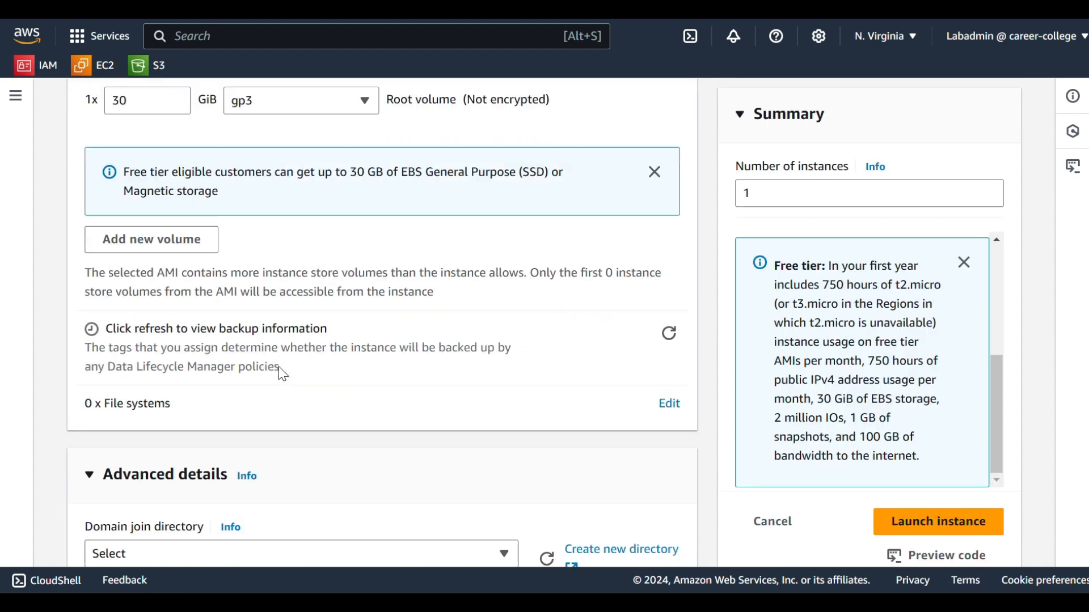
pyautogui.scroll(-4, 282, 374)
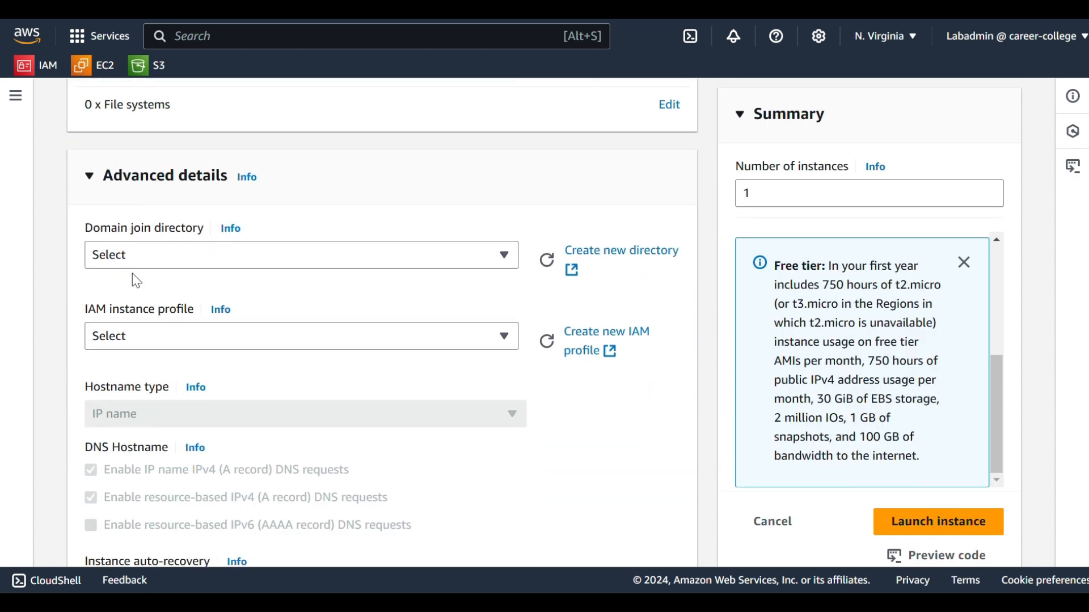
pyautogui.scroll(-4, 229, 366)
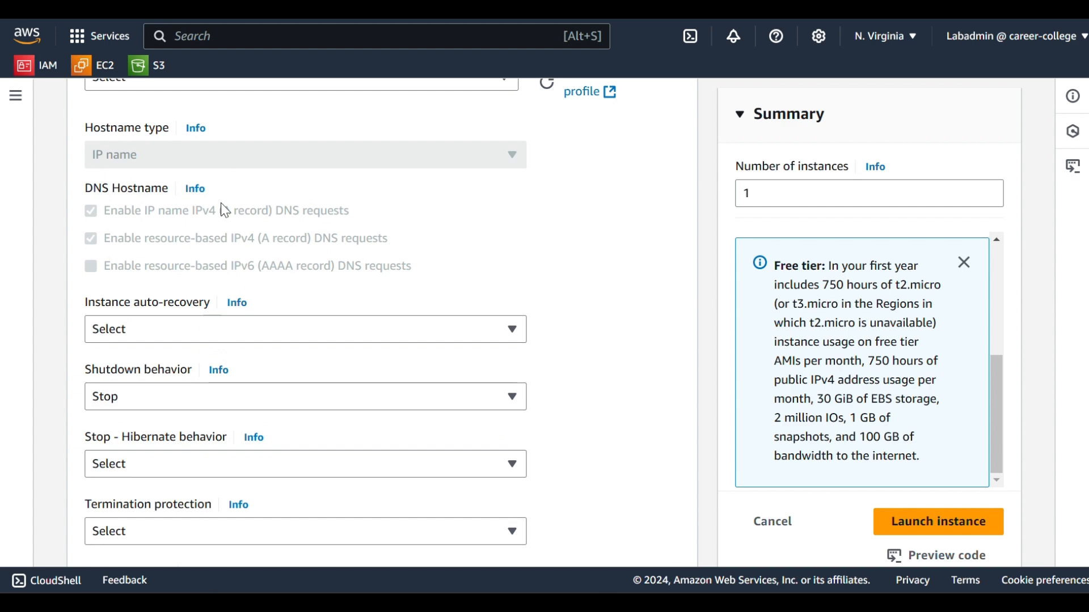
pyautogui.scroll(-20, 225, 211)
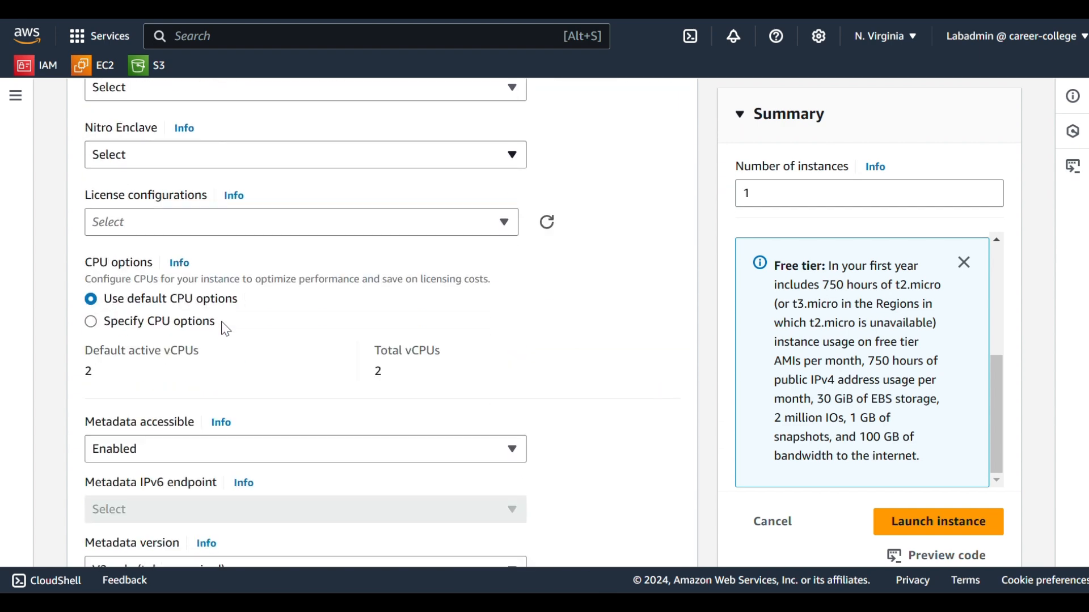
pyautogui.scroll(-6, 226, 330)
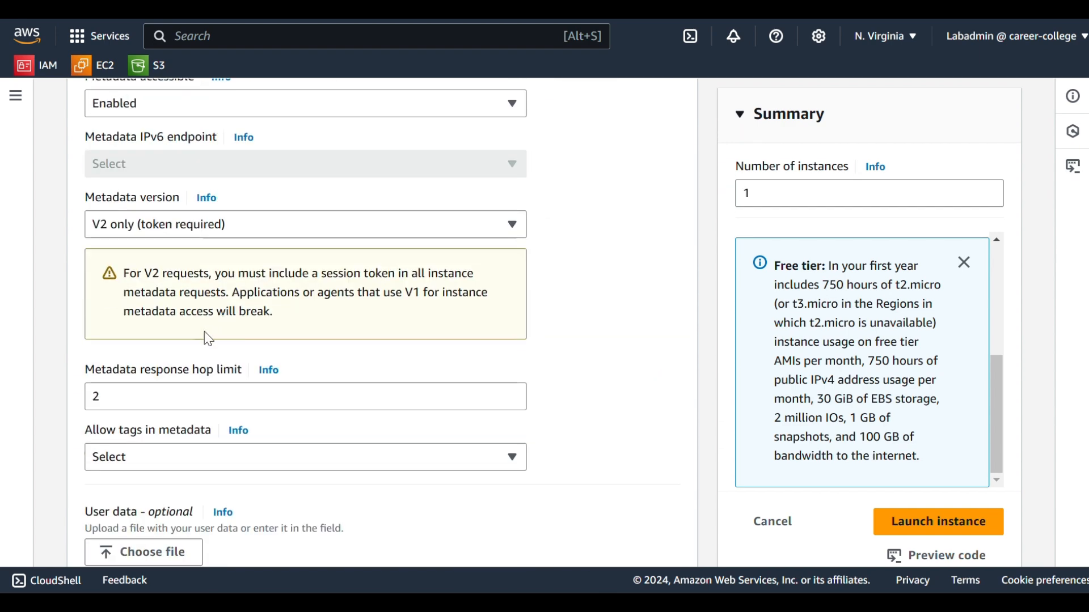
pyautogui.scroll(-4, 207, 390)
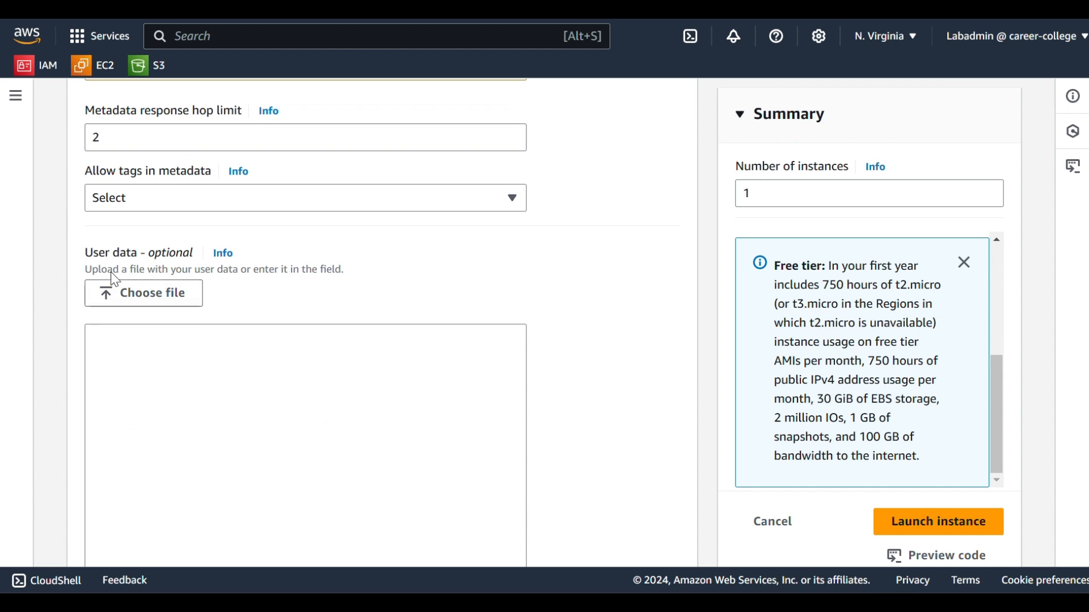
pyautogui.scroll(-2, 185, 338)
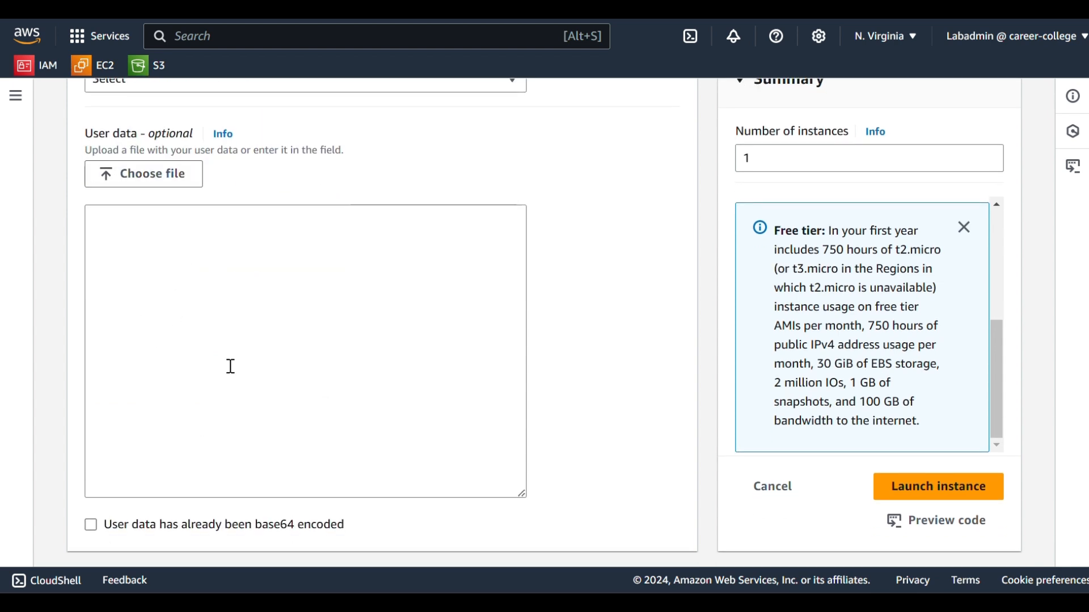
pyautogui.scroll(20, 230, 368)
pyautogui.scroll(15, 232, 375)
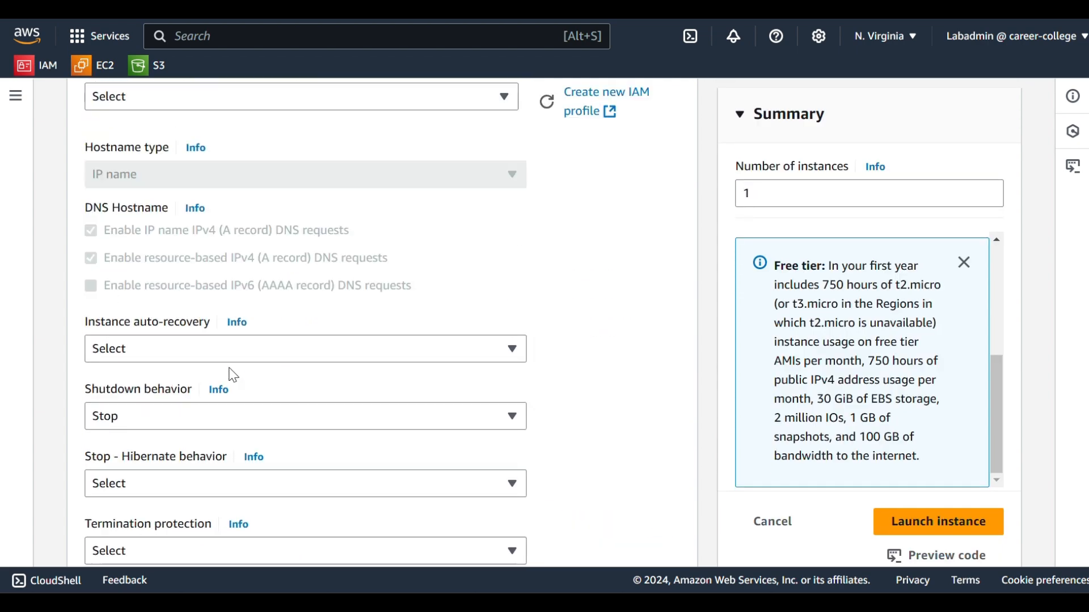
# Collapse the advanced details and launch the Winec2 instance with the configured settings.
pyautogui.click(94, 314)
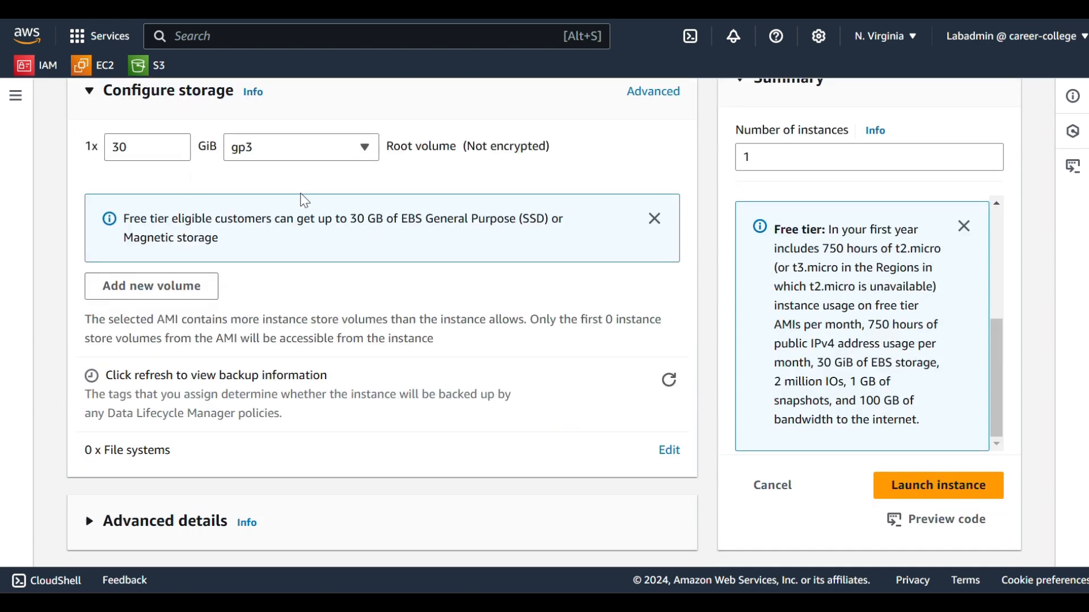
pyautogui.click(958, 489)
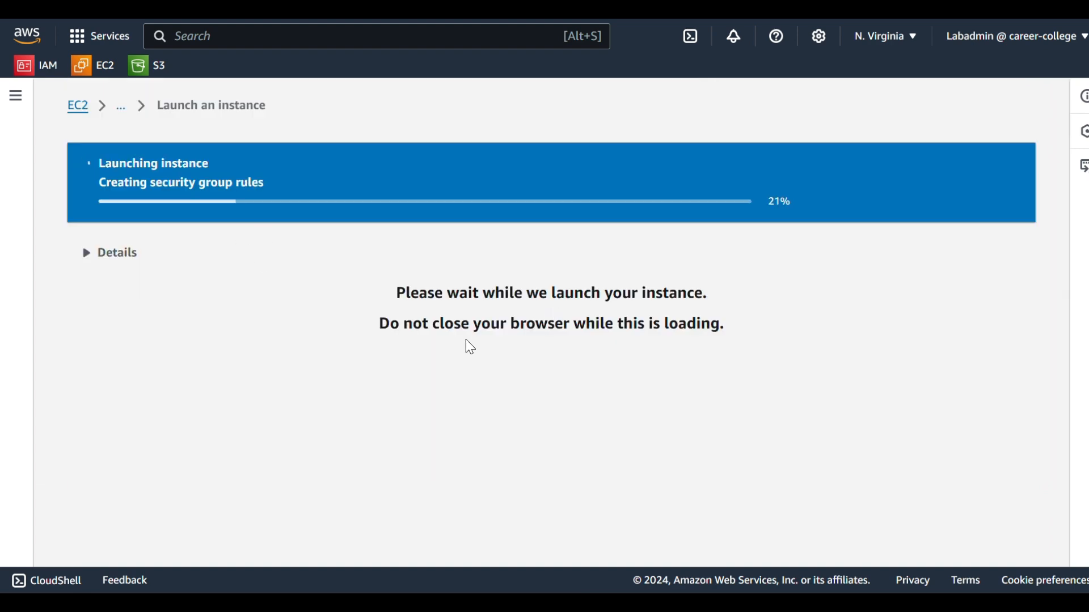
pyautogui.scroll(-1, 491, 292)
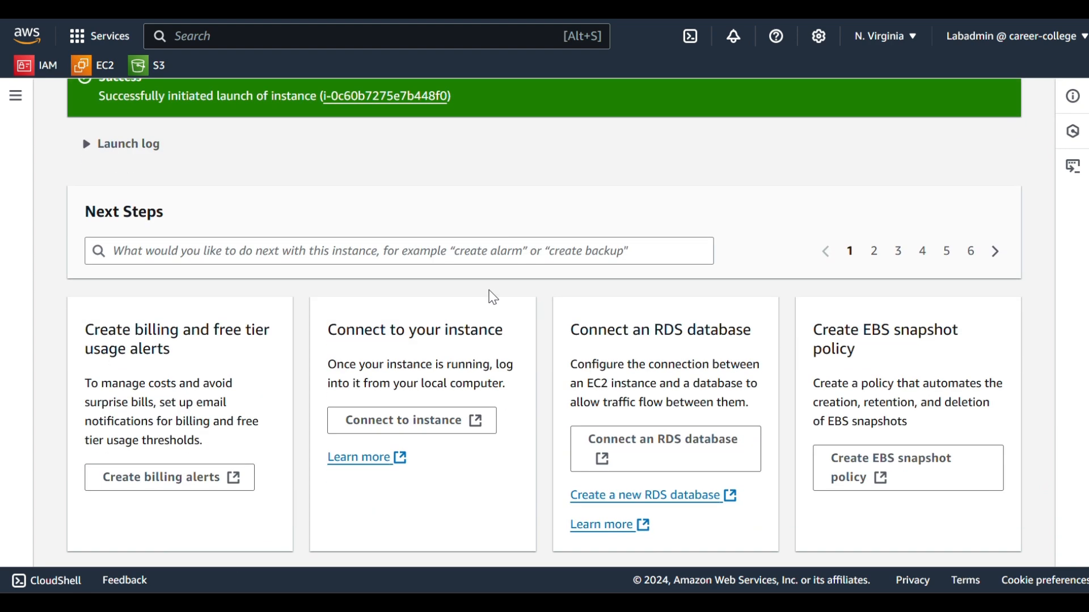
pyautogui.scroll(1, 491, 292)
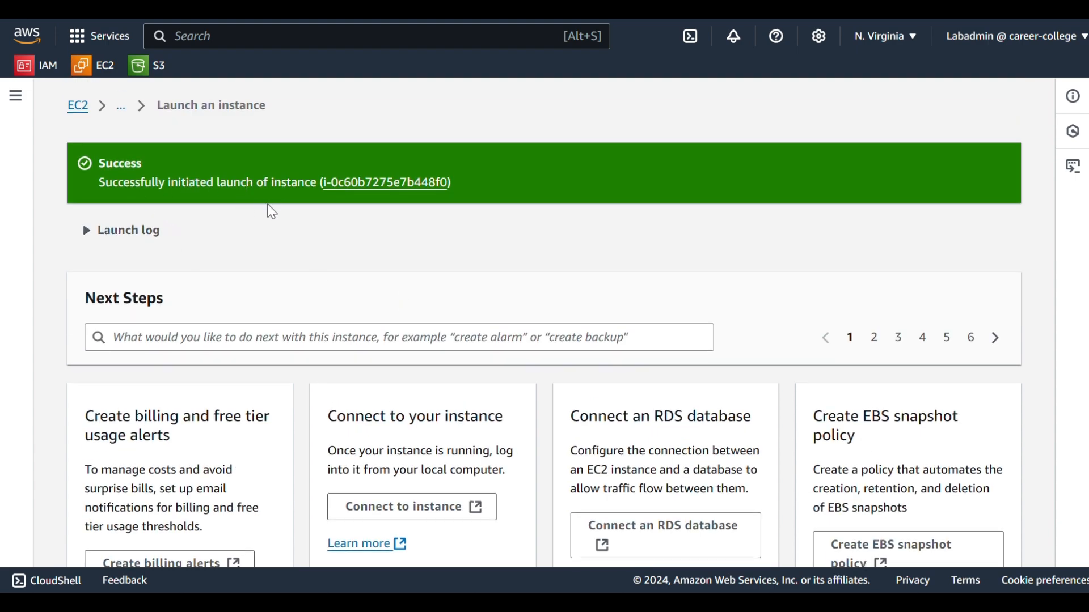
# Look over the suggested follow-up actions, open the list of all instances and refresh it to check Winec2.
pyautogui.scroll(-8, 437, 289)
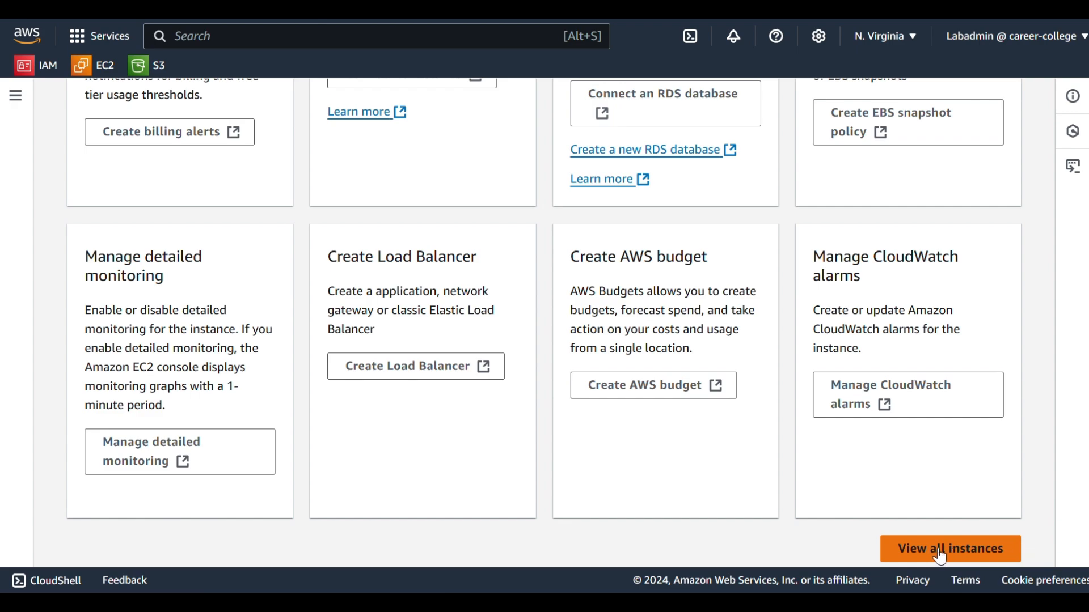
pyautogui.scroll(8, 236, 307)
pyautogui.scroll(-10, 846, 374)
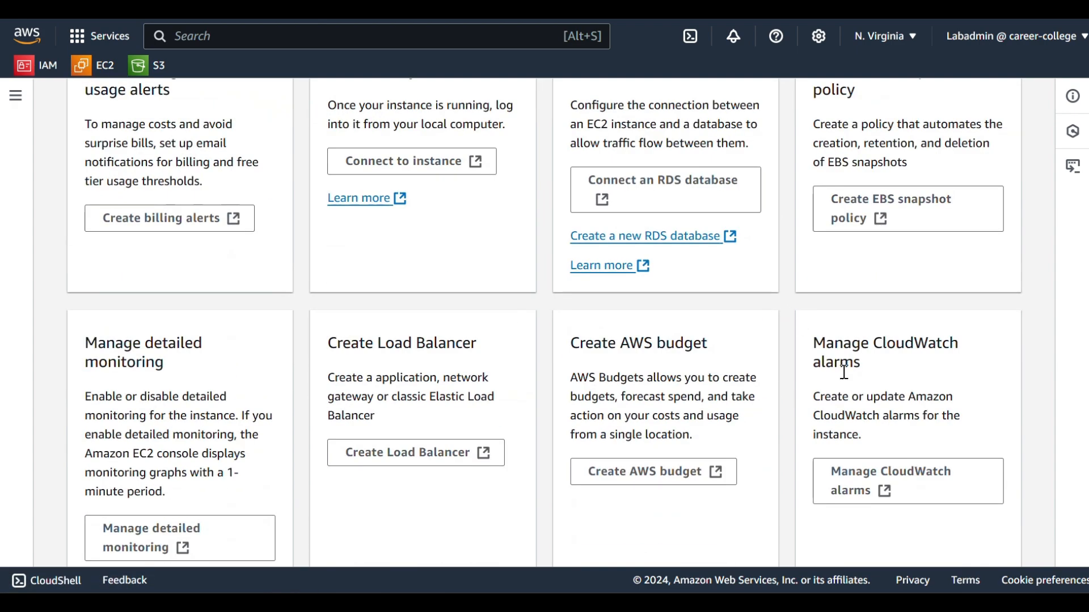
pyautogui.click(948, 535)
pyautogui.click(514, 100)
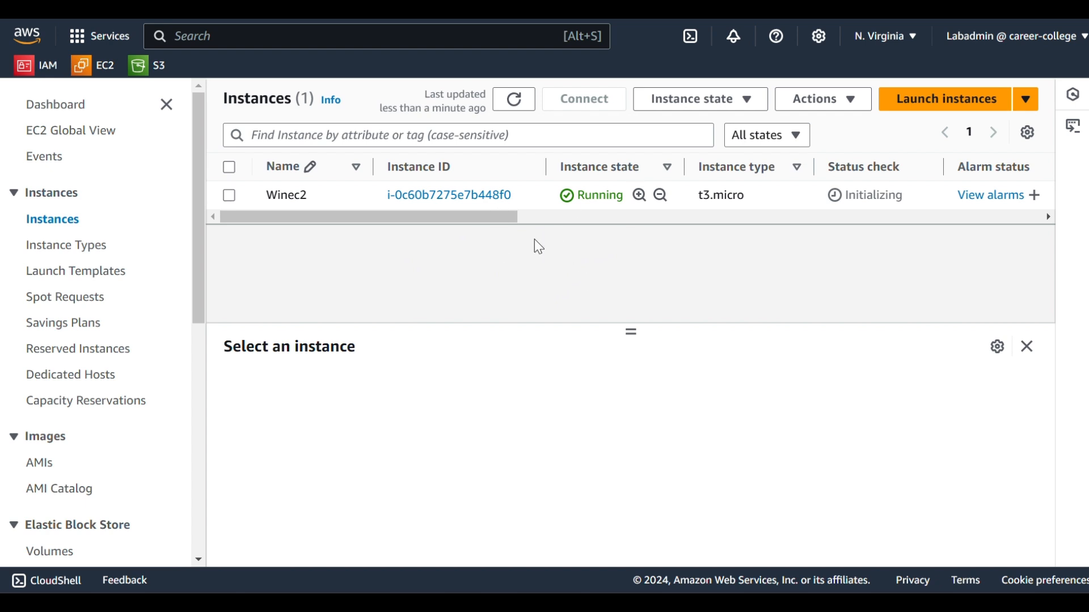
# Start launching another EC2 instance and name it Linec2.
pyautogui.click(949, 105)
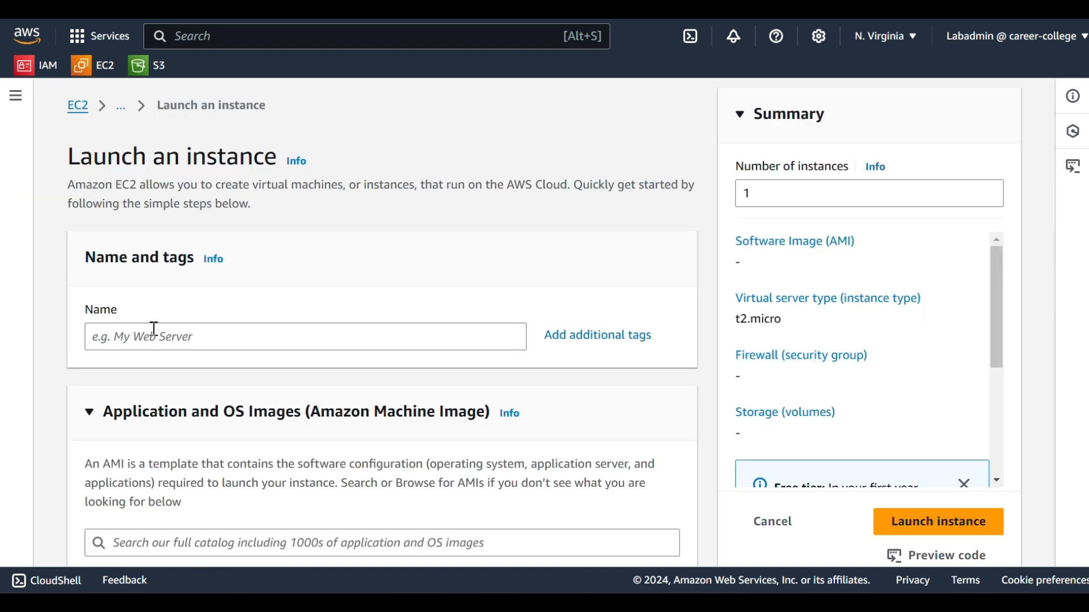
pyautogui.click(154, 329)
pyautogui.write('Linec2')
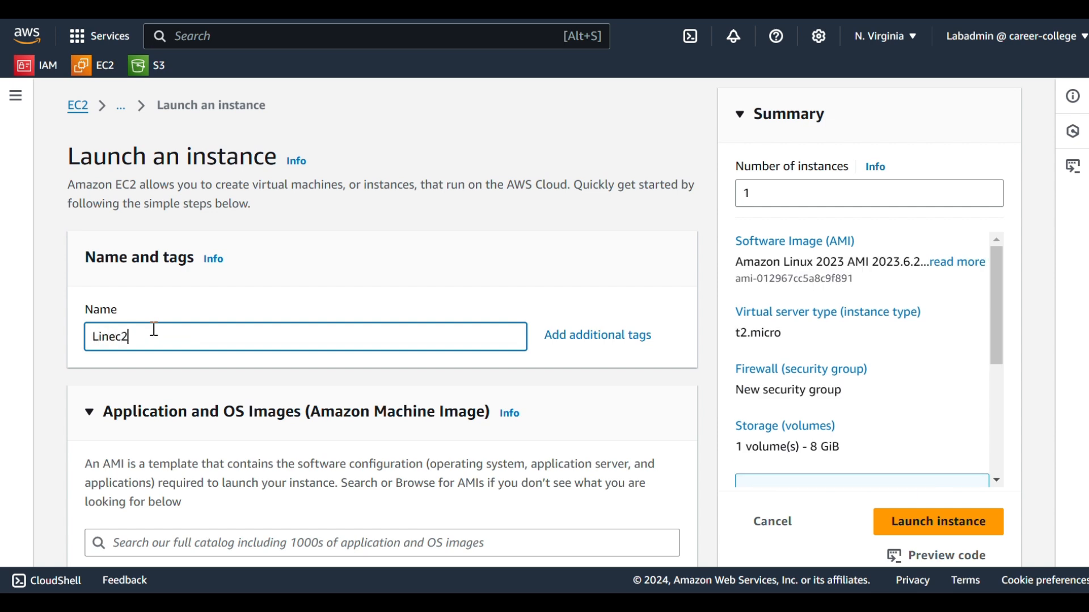
# Review the default Amazon Linux image, its description and architecture, and the default instance type's specifications and pricing.
pyautogui.scroll(-4, 156, 338)
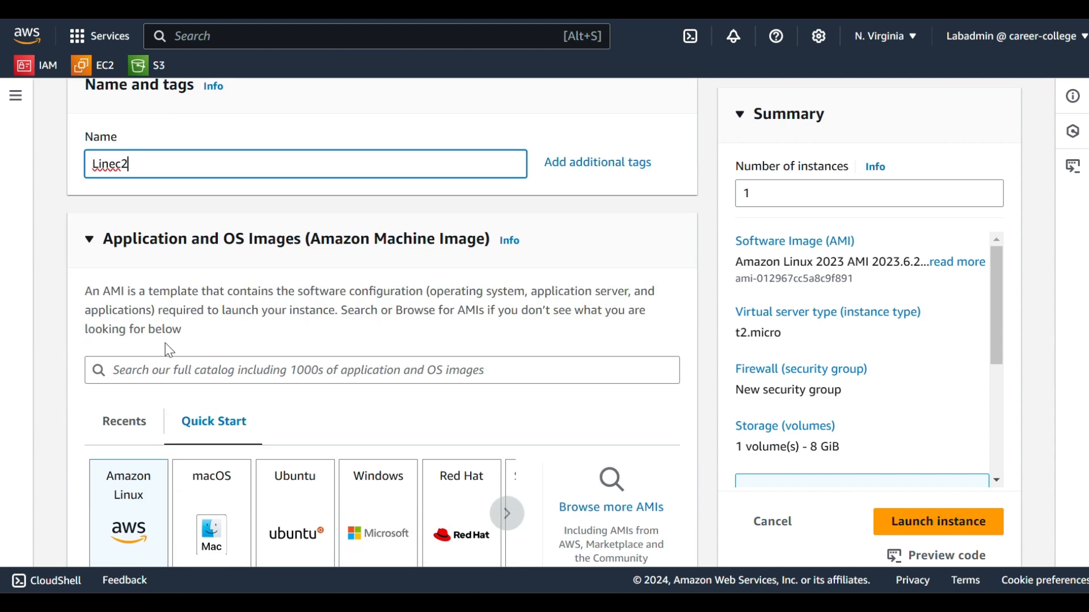
pyautogui.scroll(-2, 142, 326)
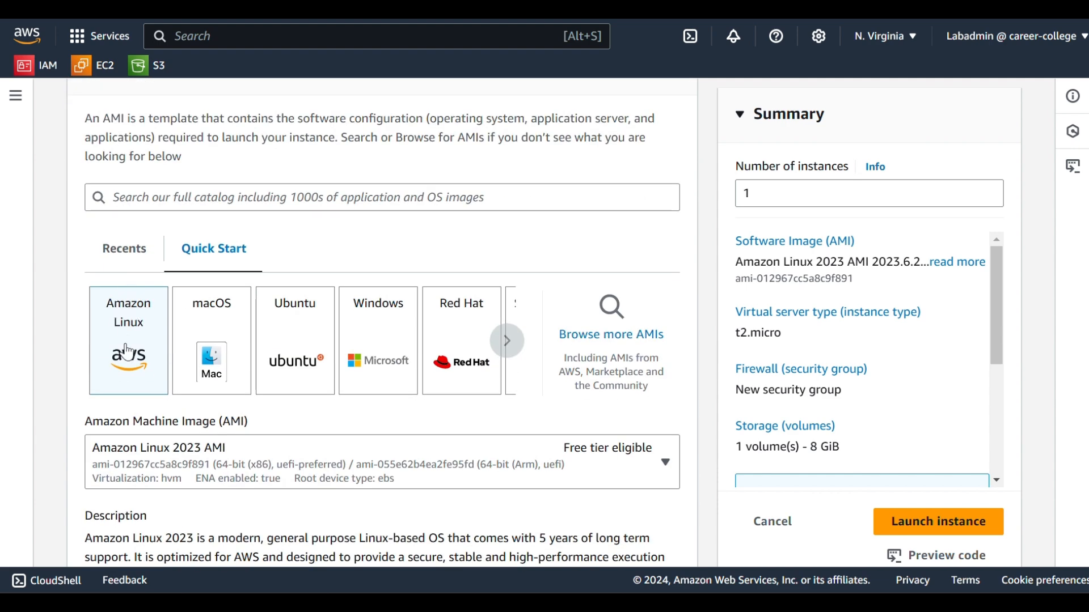
pyautogui.scroll(-2, 128, 347)
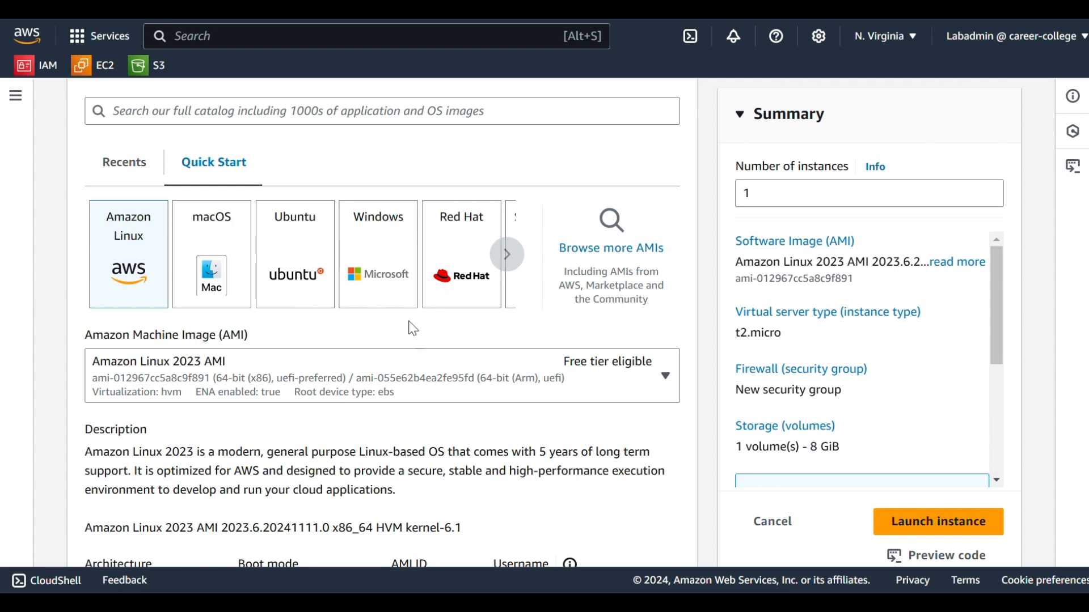
pyautogui.scroll(-2, 375, 354)
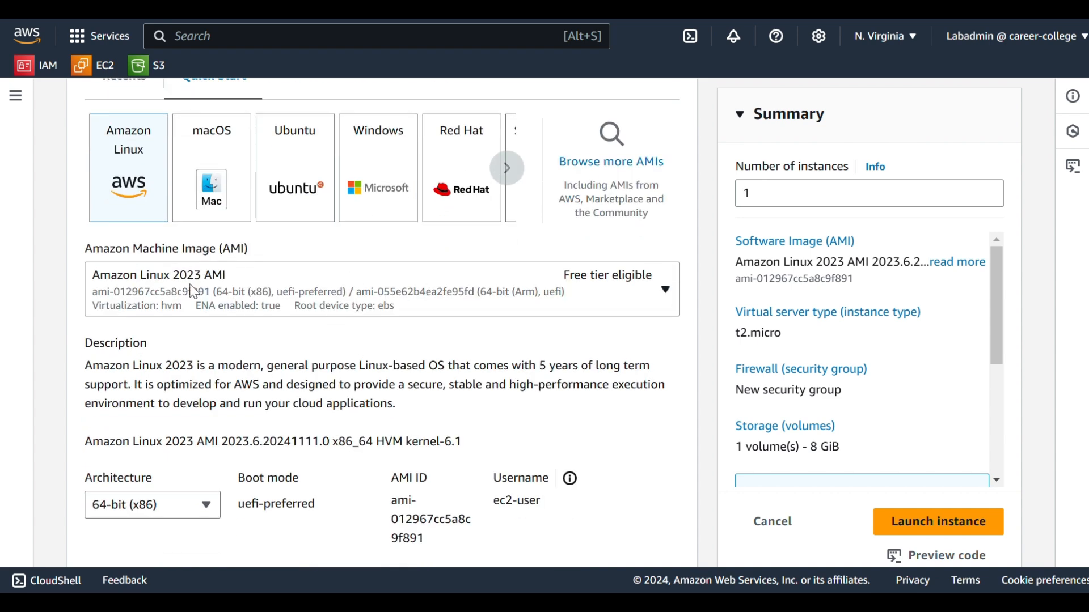
pyautogui.scroll(-5, 269, 328)
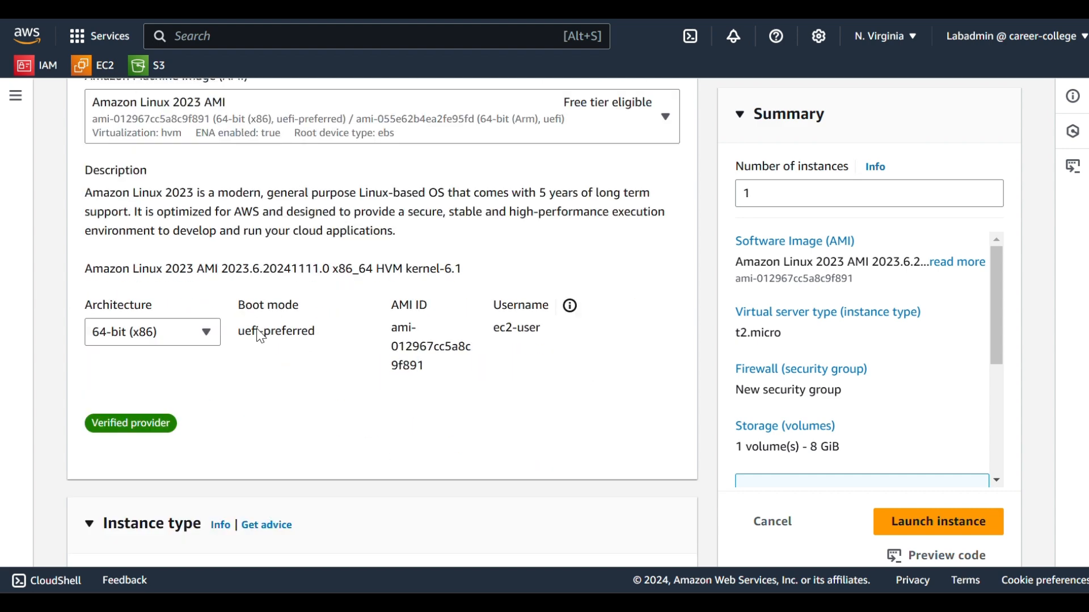
pyautogui.scroll(-2, 269, 327)
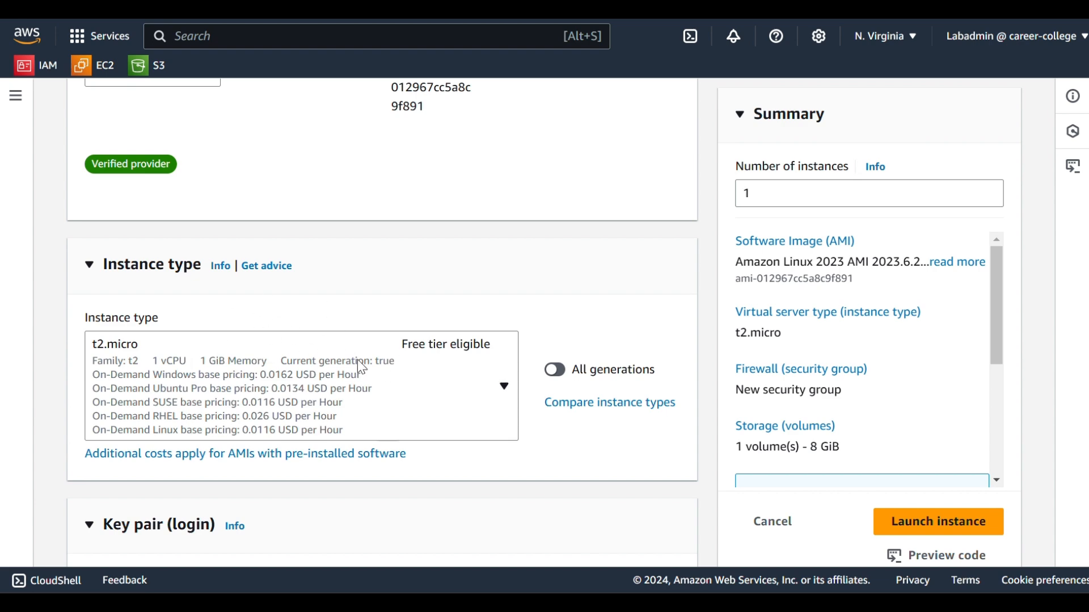
pyautogui.scroll(-2, 425, 366)
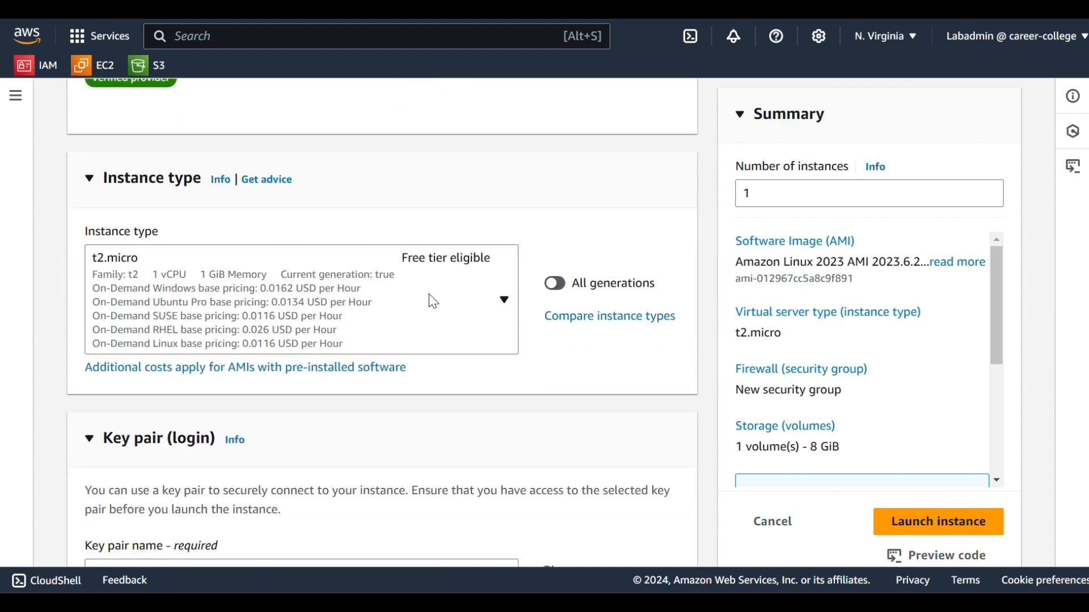
# Choose the existing ec2key key pair for the Linec2 instance login.
pyautogui.scroll(-3, 434, 301)
pyautogui.click(304, 403)
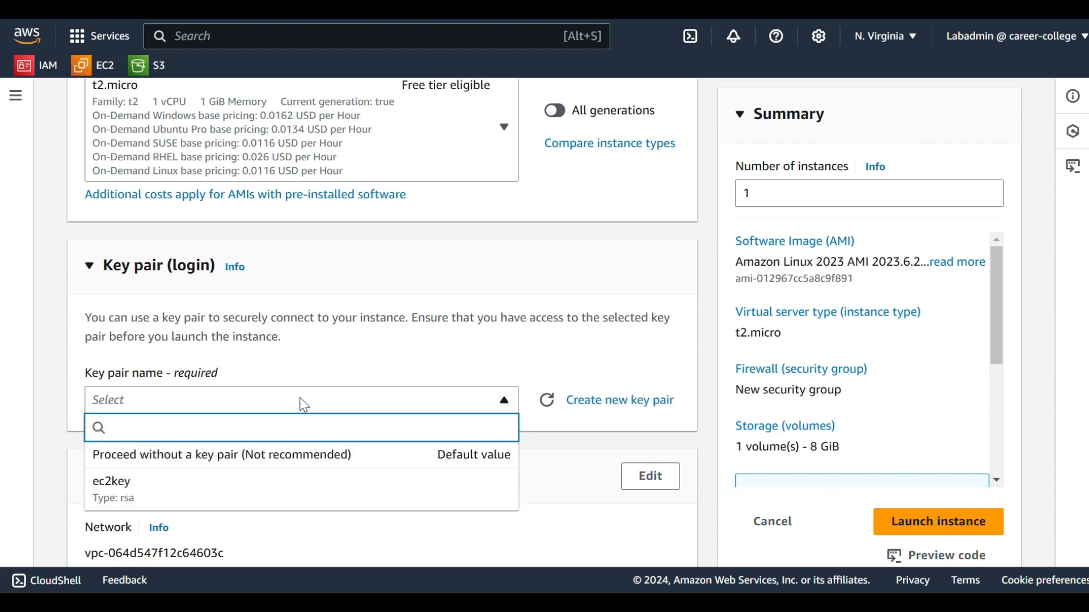
pyautogui.click(142, 492)
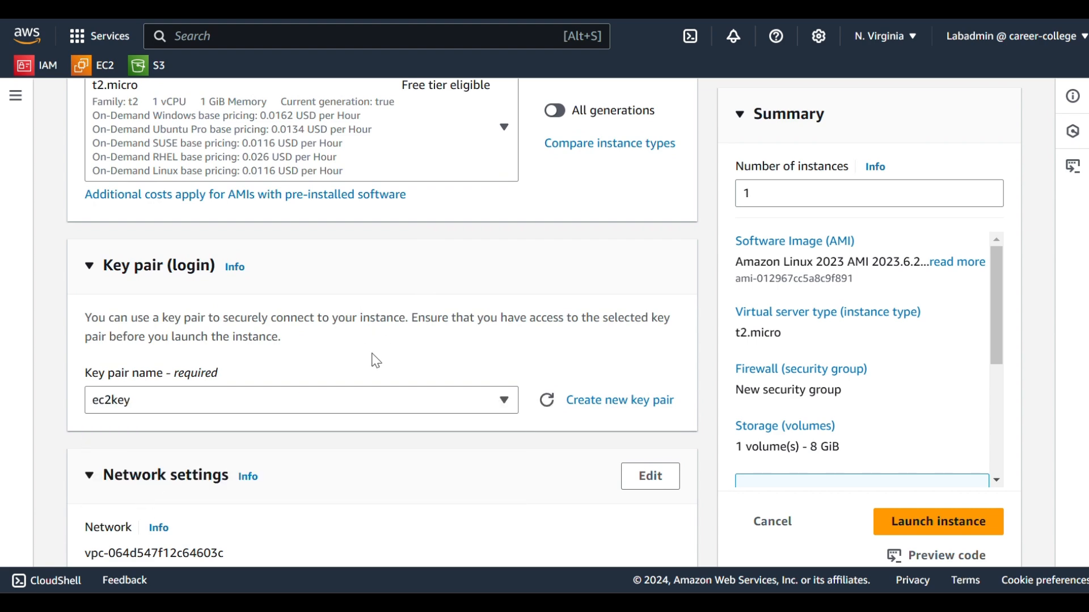
# Try assigning the existing security group launch-wizard-1, and return to the option of creating a new security group.
pyautogui.scroll(-4, 403, 348)
pyautogui.scroll(-5, 318, 344)
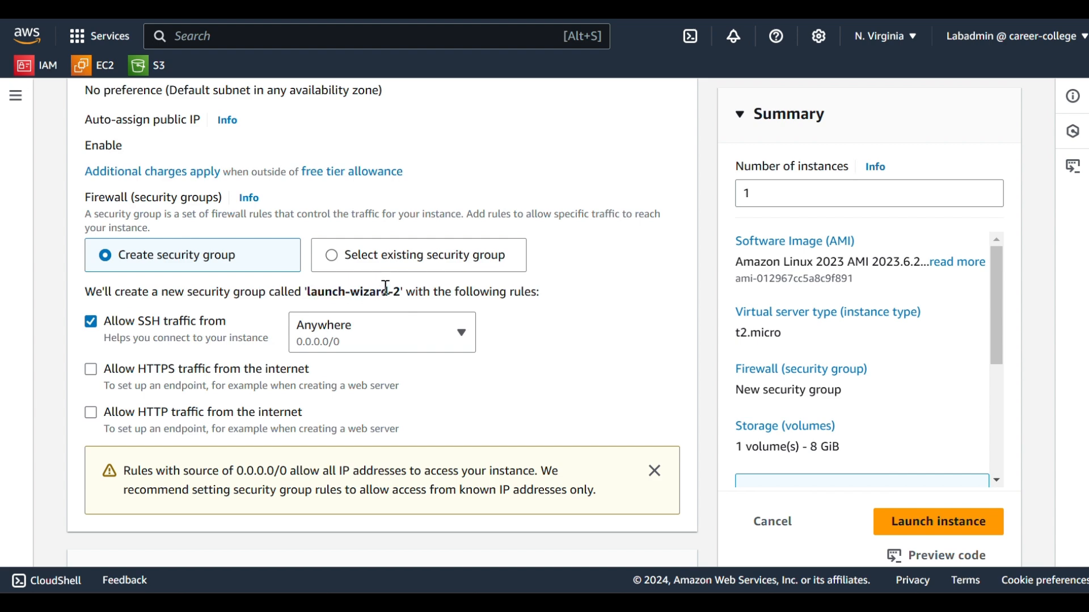
pyautogui.click(337, 262)
pyautogui.click(315, 321)
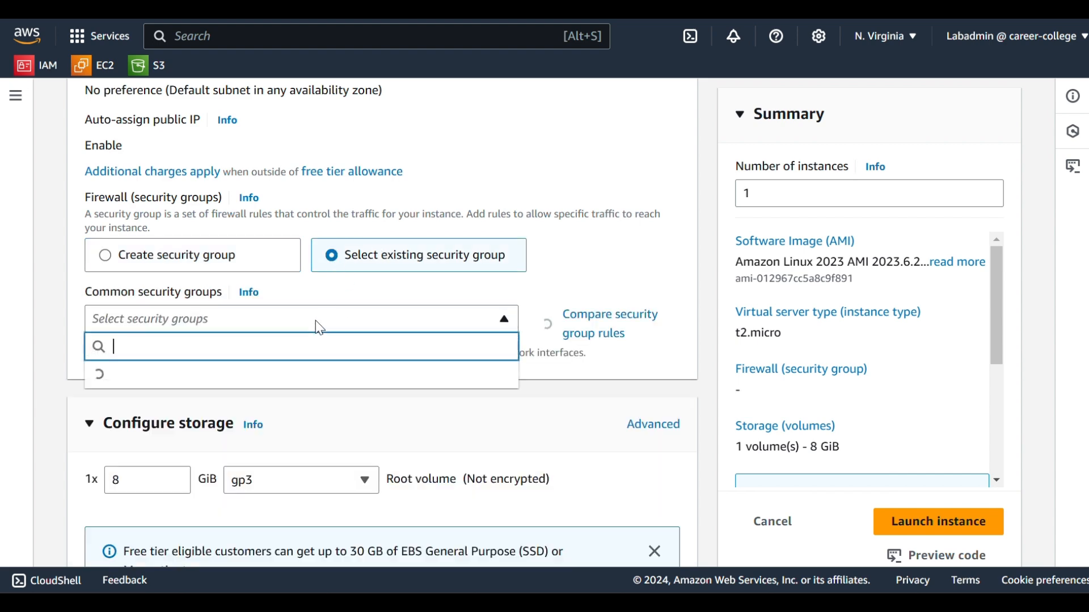
pyautogui.click(168, 386)
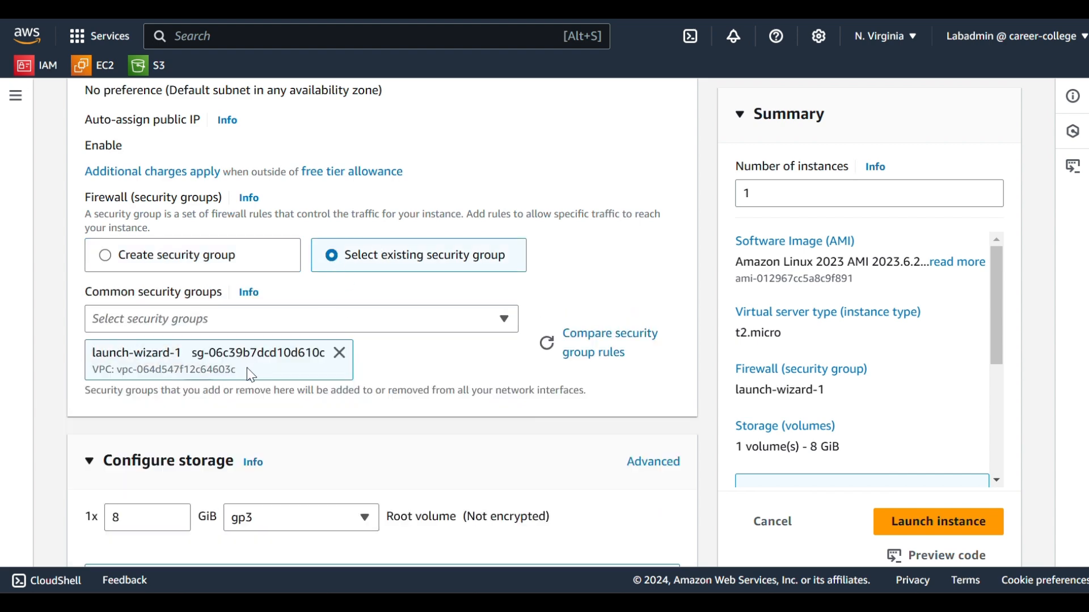
pyautogui.scroll(-1, 252, 375)
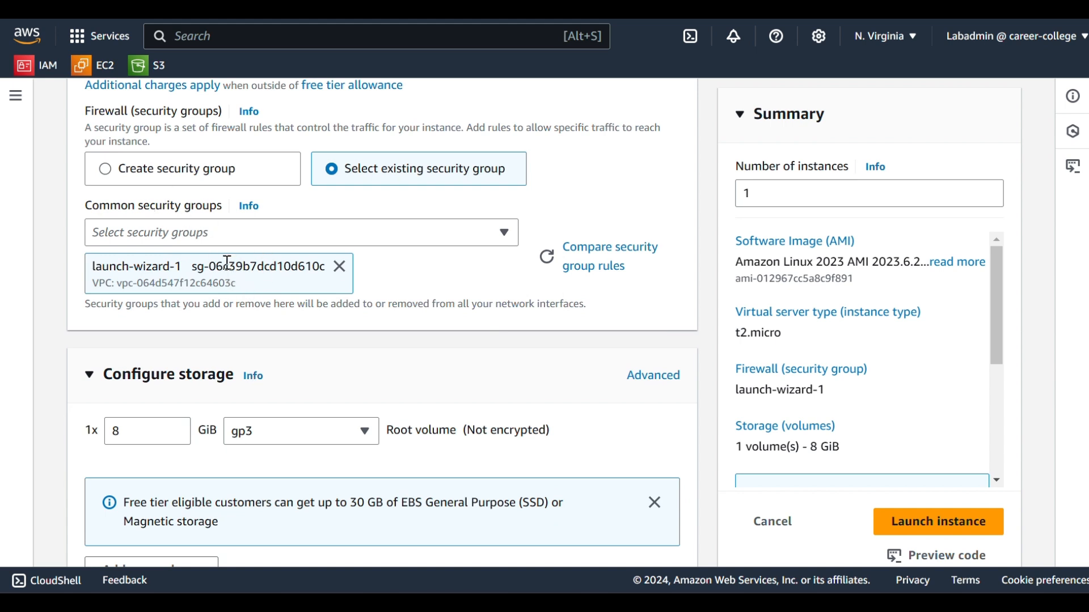
pyautogui.click(108, 170)
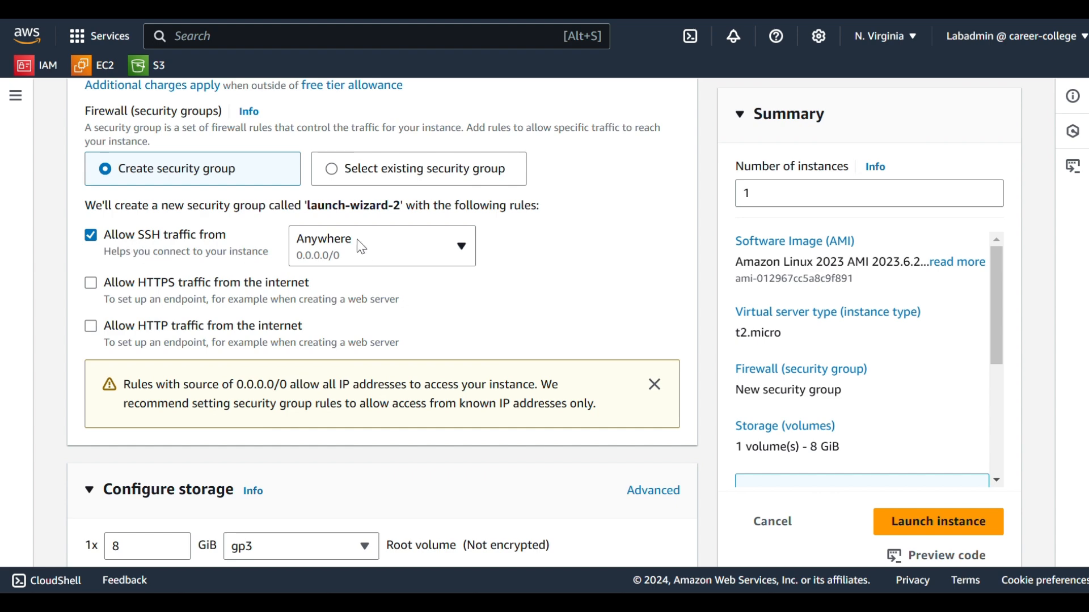
# Check the new security group's traffic rules, the storage configuration and the summary, and launch the Linec2 instance.
pyautogui.scroll(-1, 427, 296)
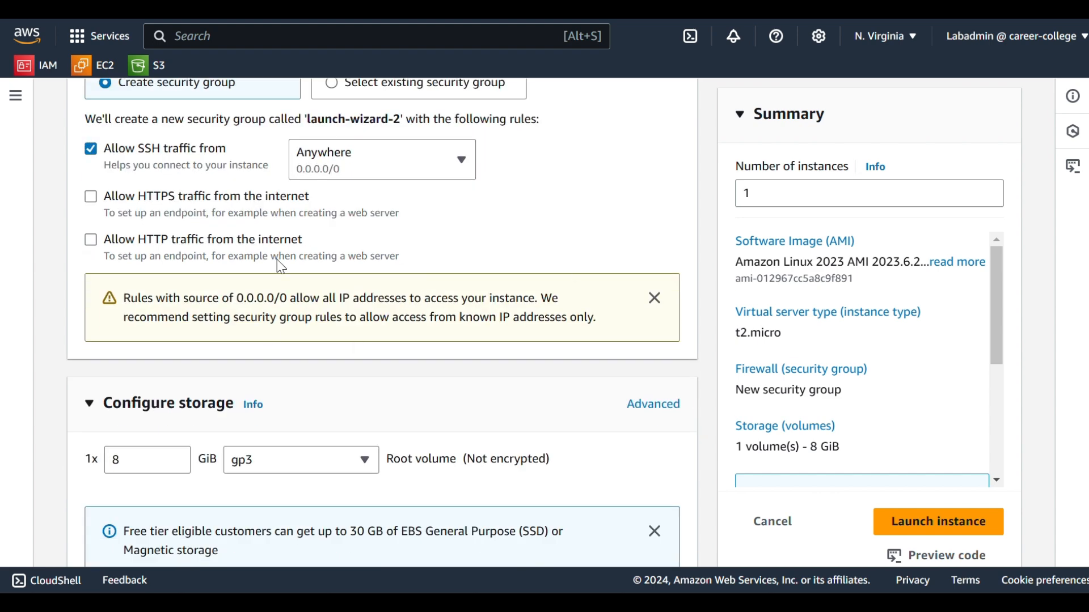
pyautogui.scroll(1, 324, 267)
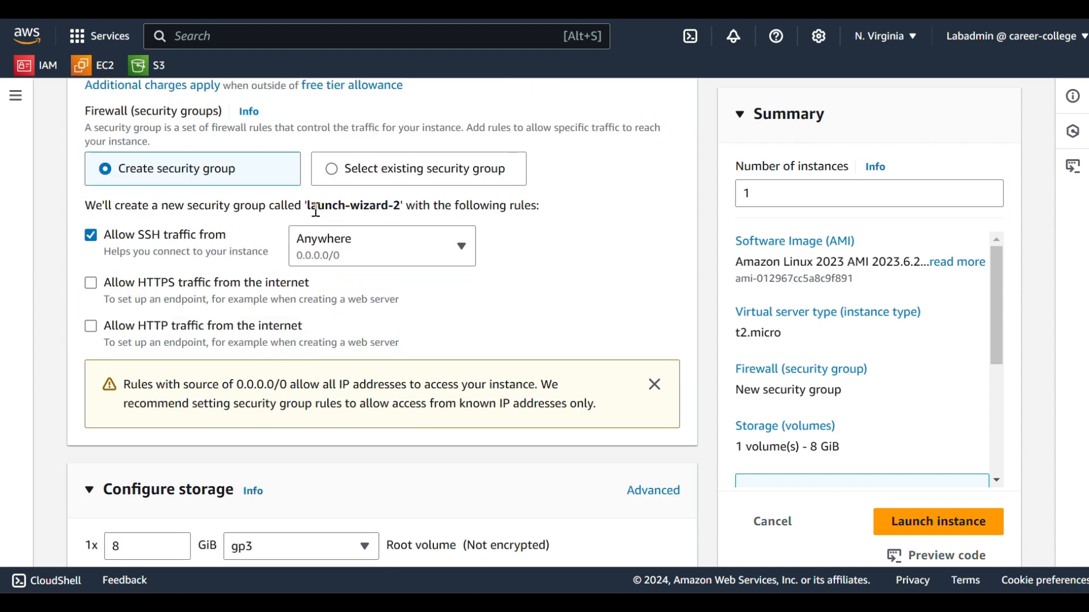
pyautogui.scroll(-2, 347, 313)
pyautogui.scroll(-1, 250, 360)
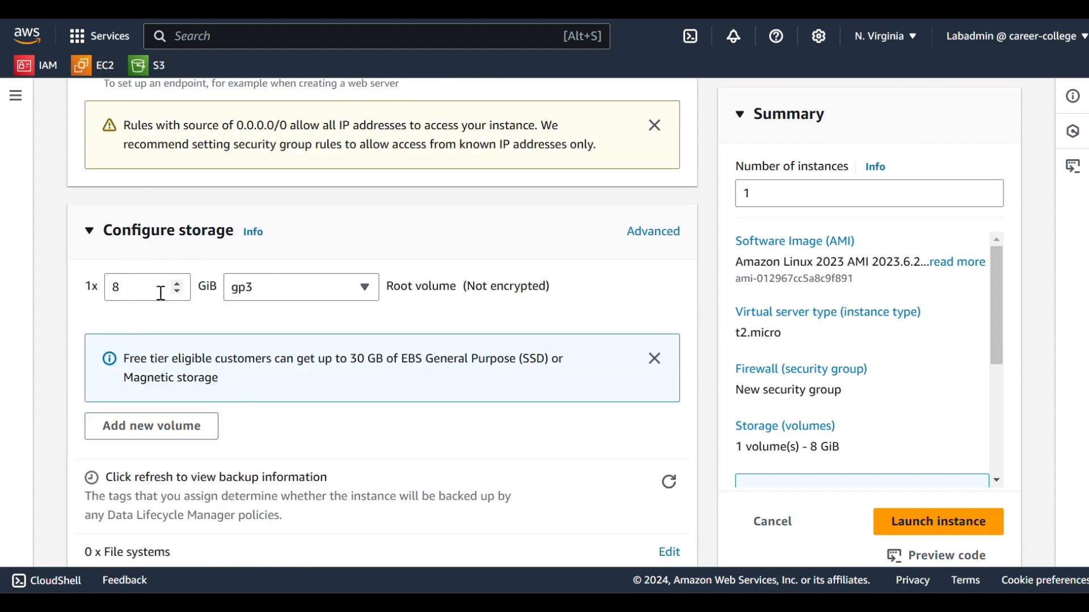
pyautogui.scroll(-1, 204, 333)
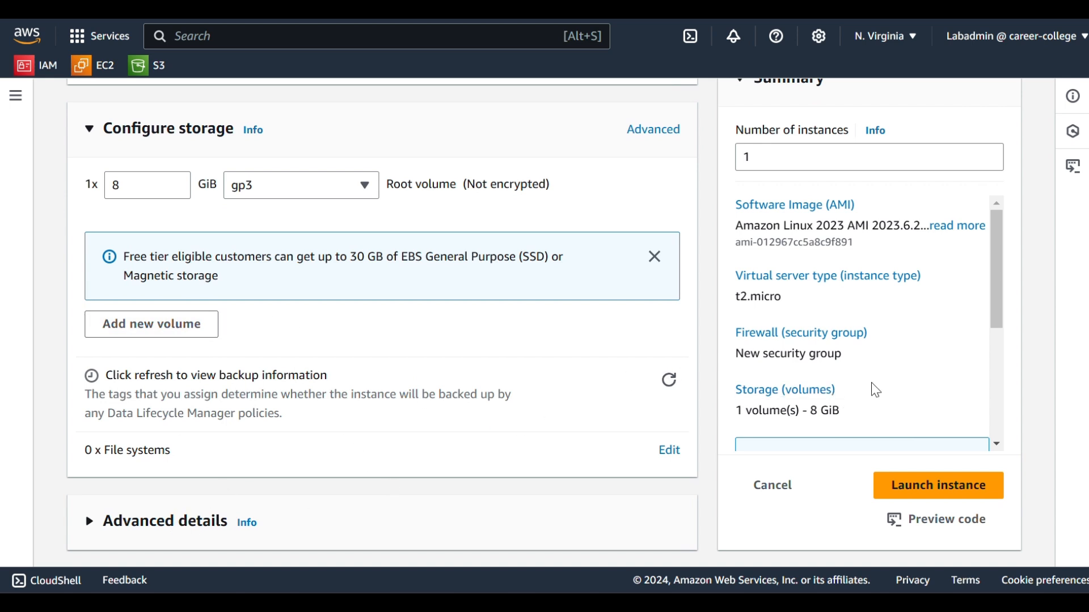
pyautogui.moveTo(997, 248); pyautogui.dragTo(985, 227)
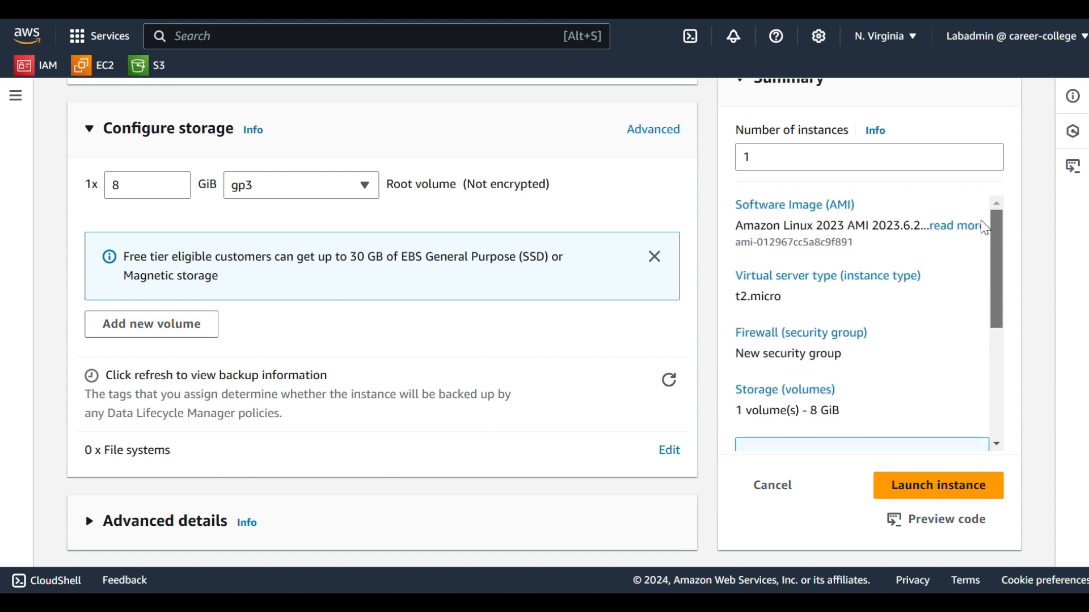
pyautogui.click(912, 489)
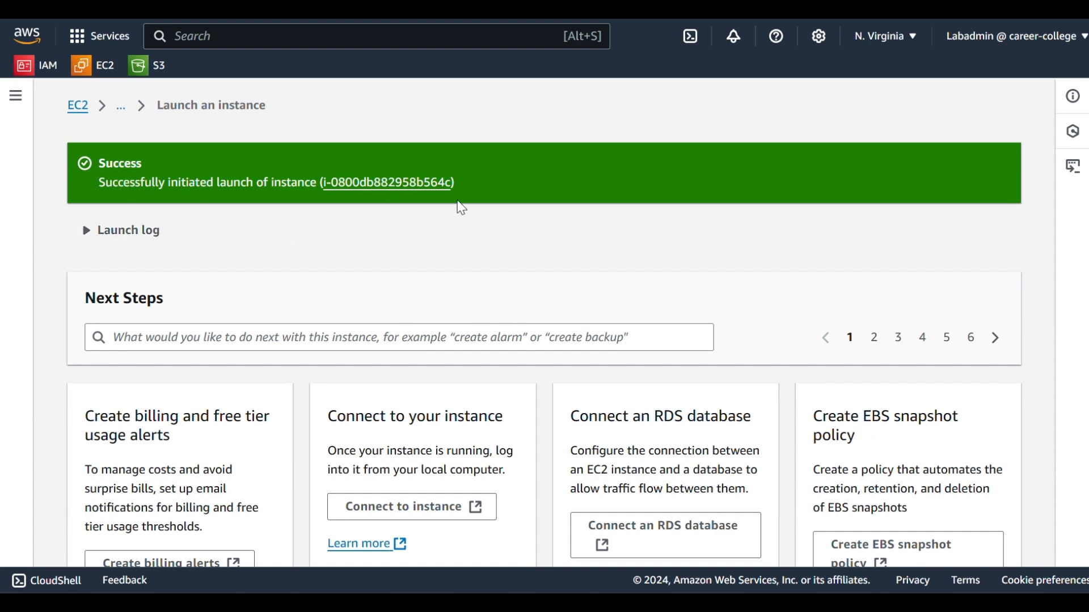
# Return to the list of all instances and refresh it to show the newly launched Linec2.
pyautogui.scroll(-8, 897, 425)
pyautogui.click(934, 535)
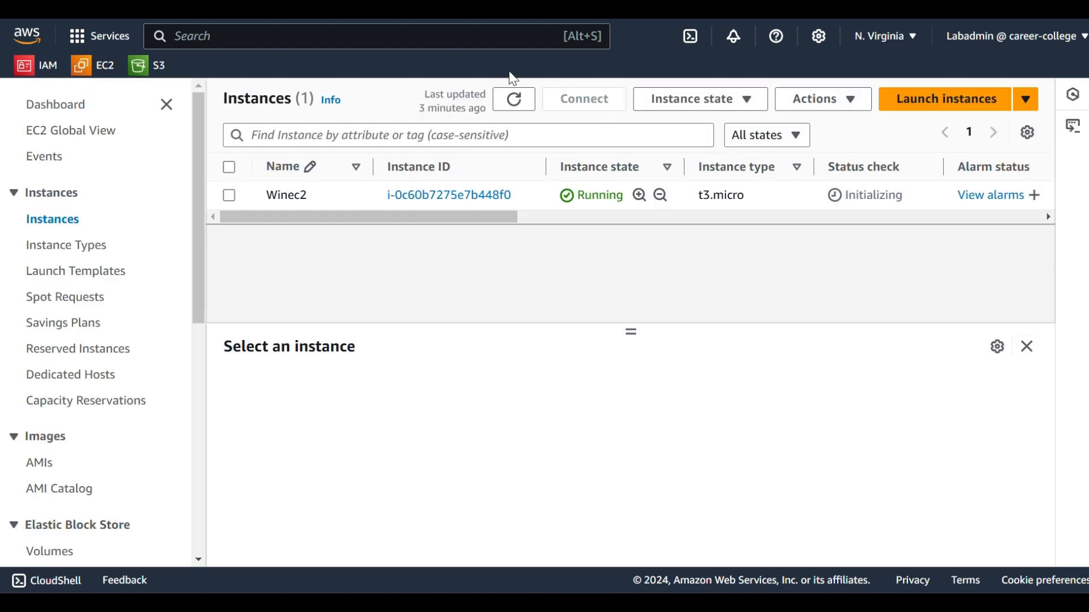
pyautogui.click(515, 101)
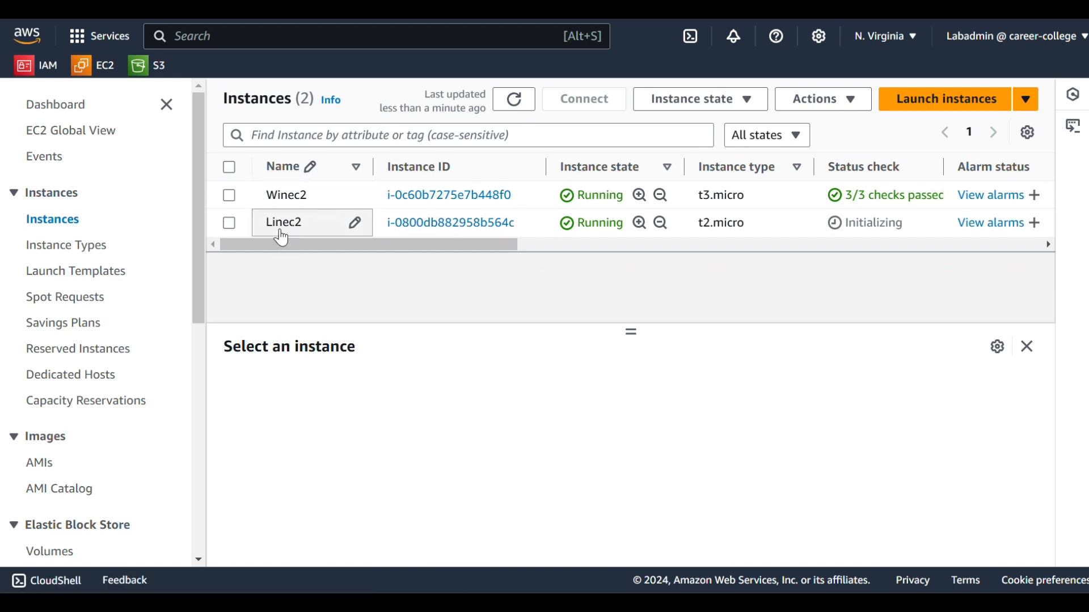
# Select the Linec2 instance and examine its summary details, status checks and alarms.
pyautogui.click(231, 225)
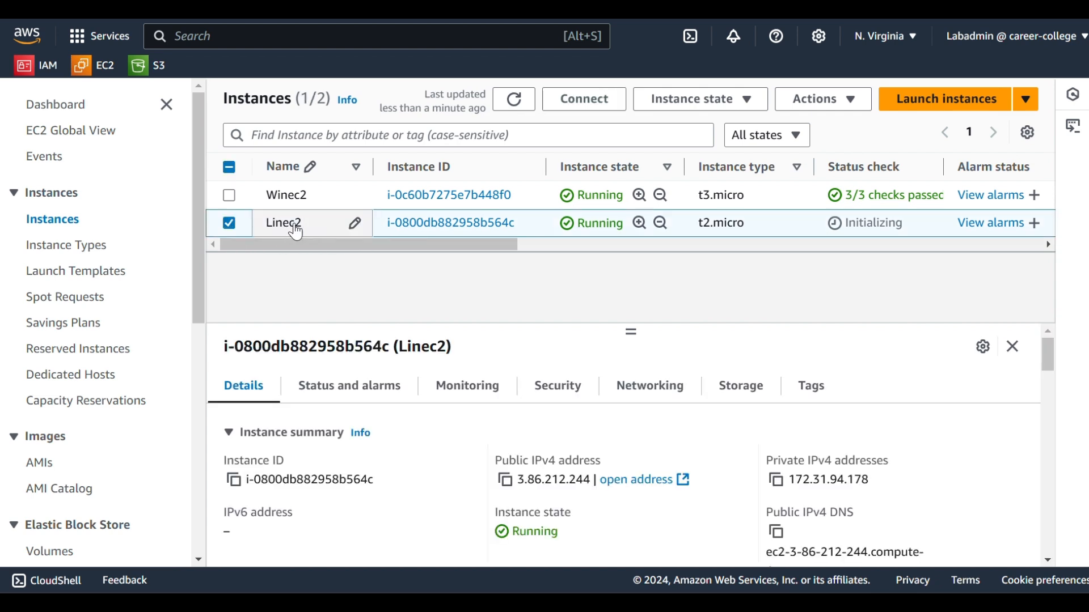
pyautogui.scroll(-2, 435, 315)
pyautogui.scroll(-3, 384, 355)
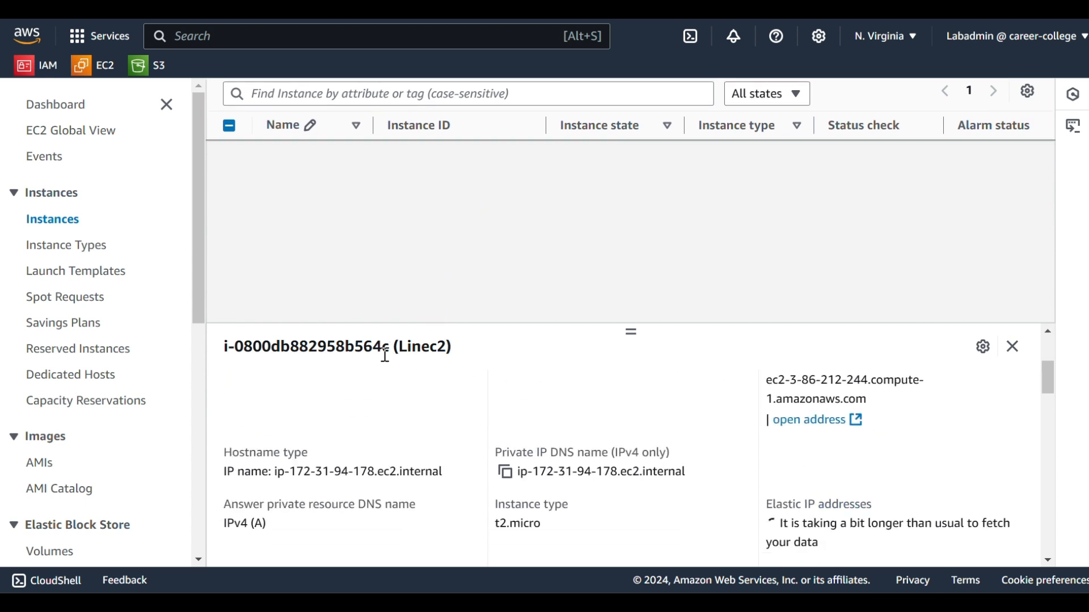
pyautogui.scroll(3, 860, 390)
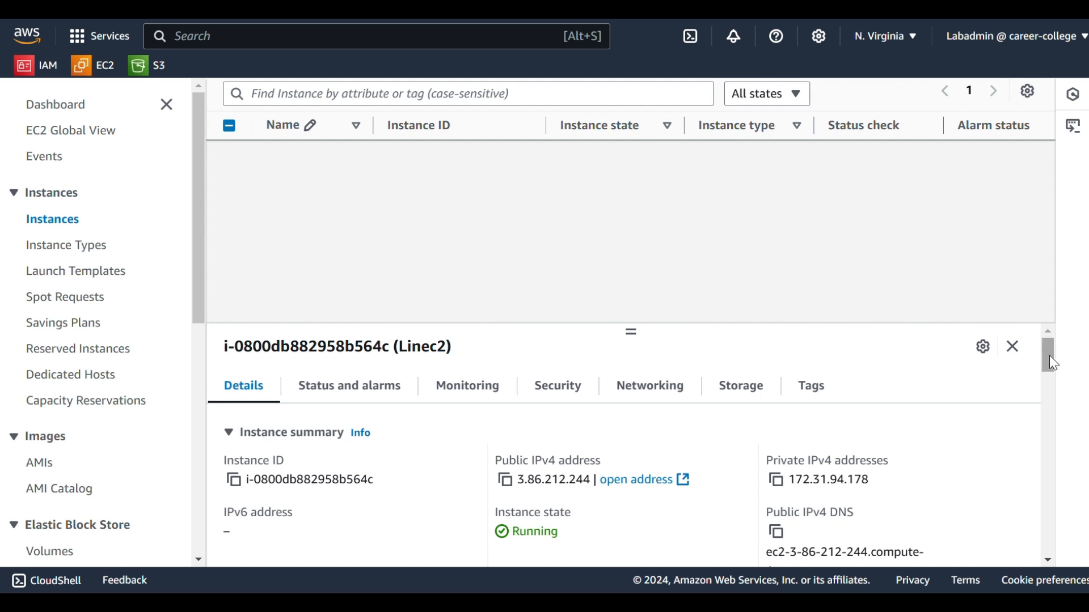
pyautogui.moveTo(1049, 356)
pyautogui.mouseDown()
pyautogui.moveTo(1052, 410)
pyautogui.moveTo(1048, 352)
pyautogui.mouseUp()
pyautogui.click(361, 386)
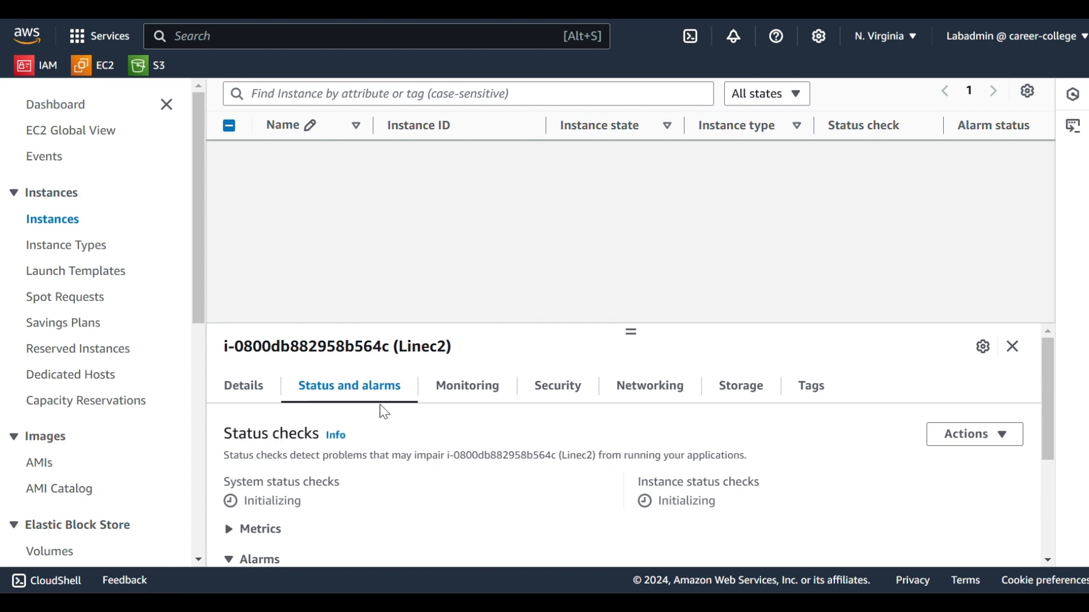
# Review the Linec2 instance's monitoring graphs and its security details, enlarging the details pane.
pyautogui.click(451, 389)
pyautogui.scroll(-3, 486, 442)
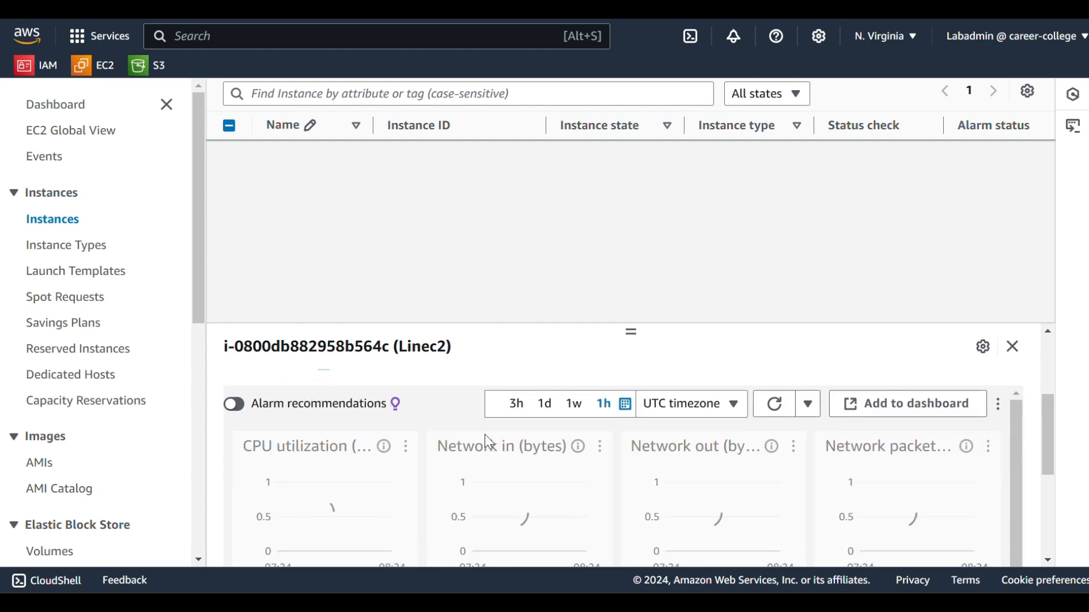
pyautogui.scroll(3, 489, 441)
pyautogui.moveTo(632, 330); pyautogui.dragTo(626, 272)
pyautogui.click(547, 362)
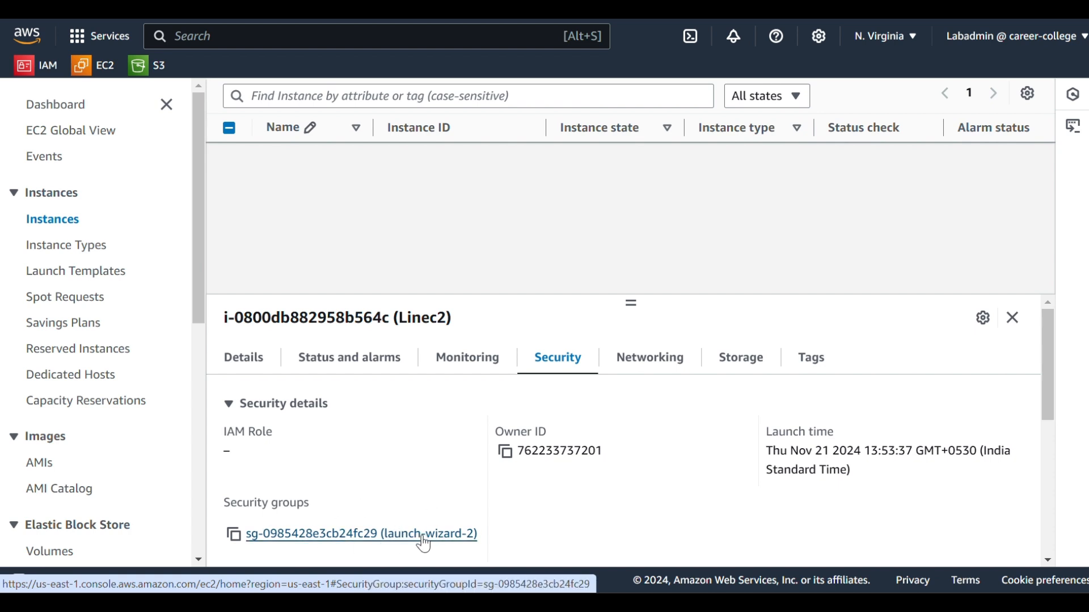
# Open the launch-wizard-2 security group from the Security Groups list and check its inbound and outbound rules.
pyautogui.moveTo(199, 251); pyautogui.dragTo(209, 396)
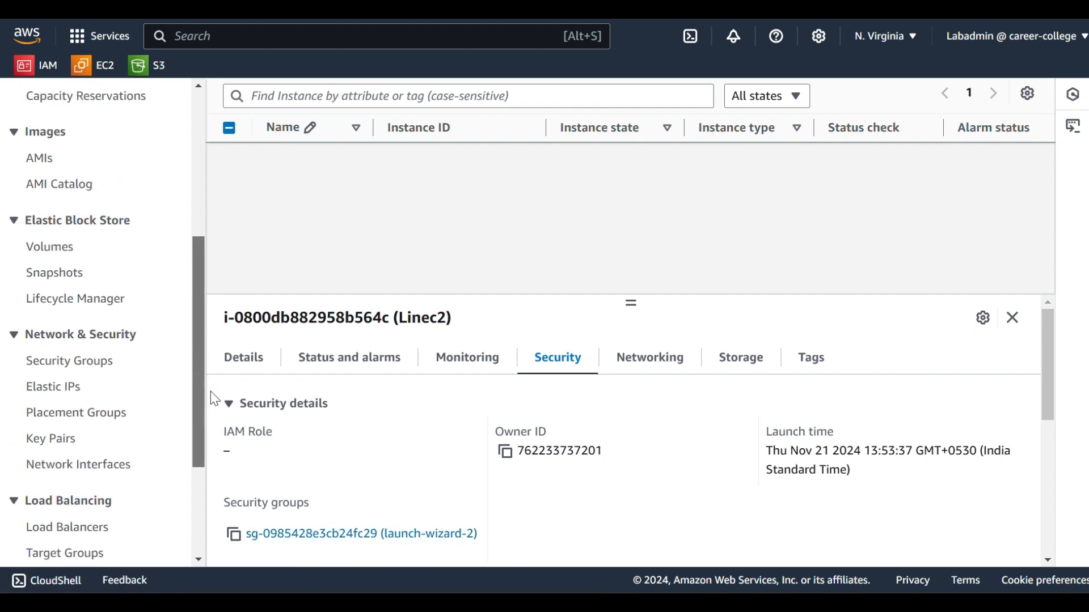
pyautogui.click(78, 365)
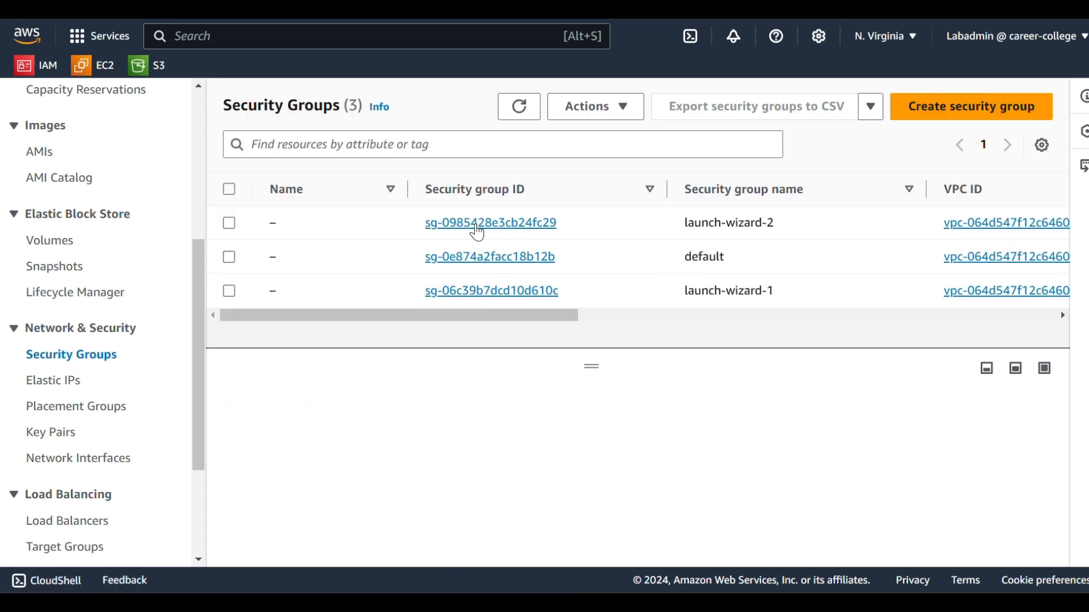
pyautogui.click(465, 223)
pyautogui.scroll(-2, 463, 361)
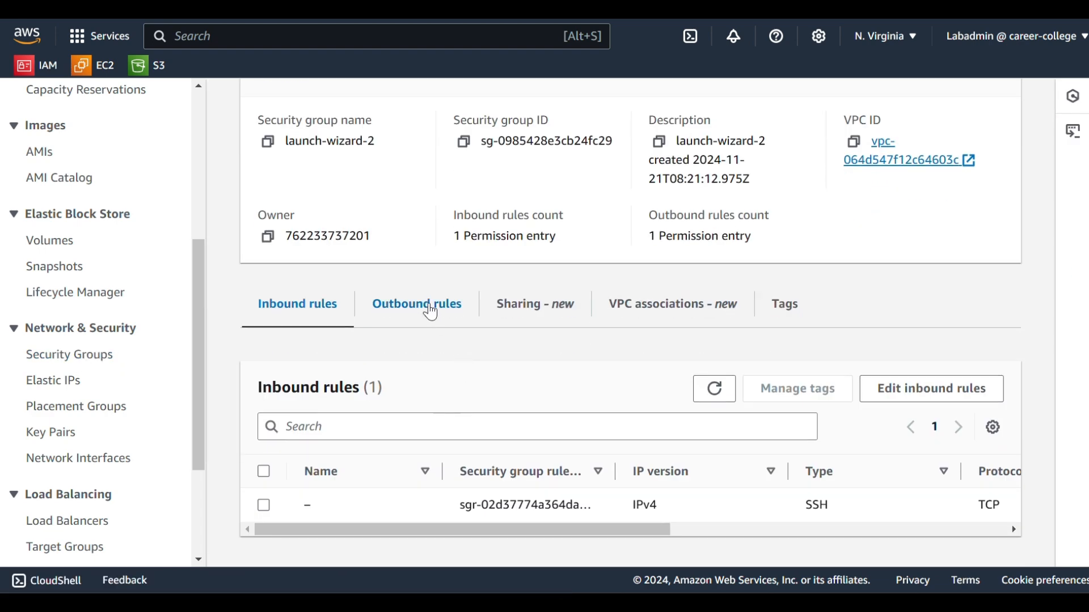
pyautogui.click(417, 312)
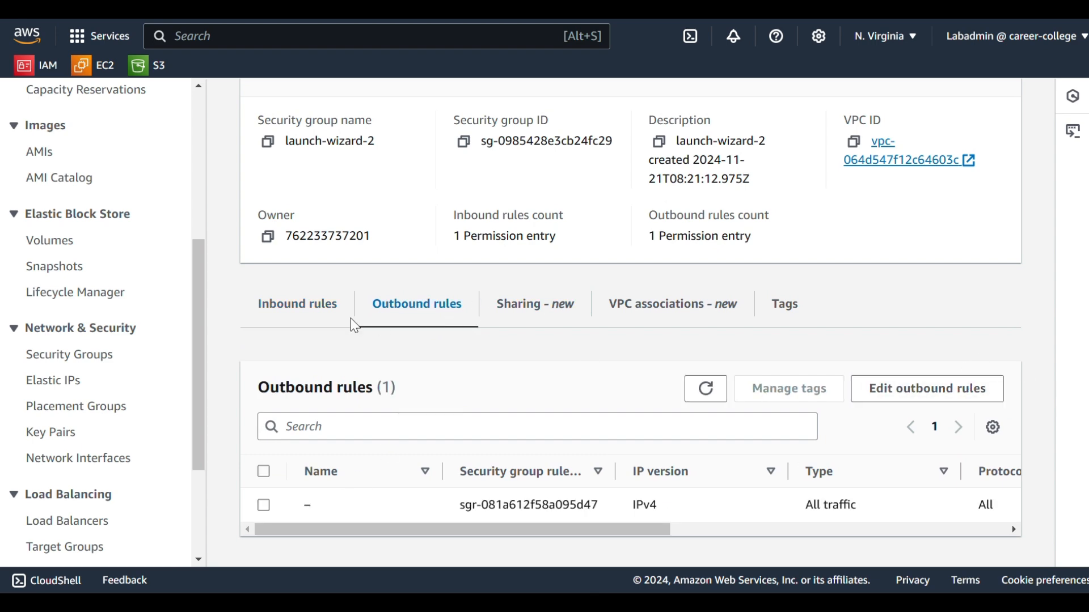
# Return to the list of instances and examine the networking details of Linec2.
pyautogui.scroll(5, 85, 317)
pyautogui.click(66, 227)
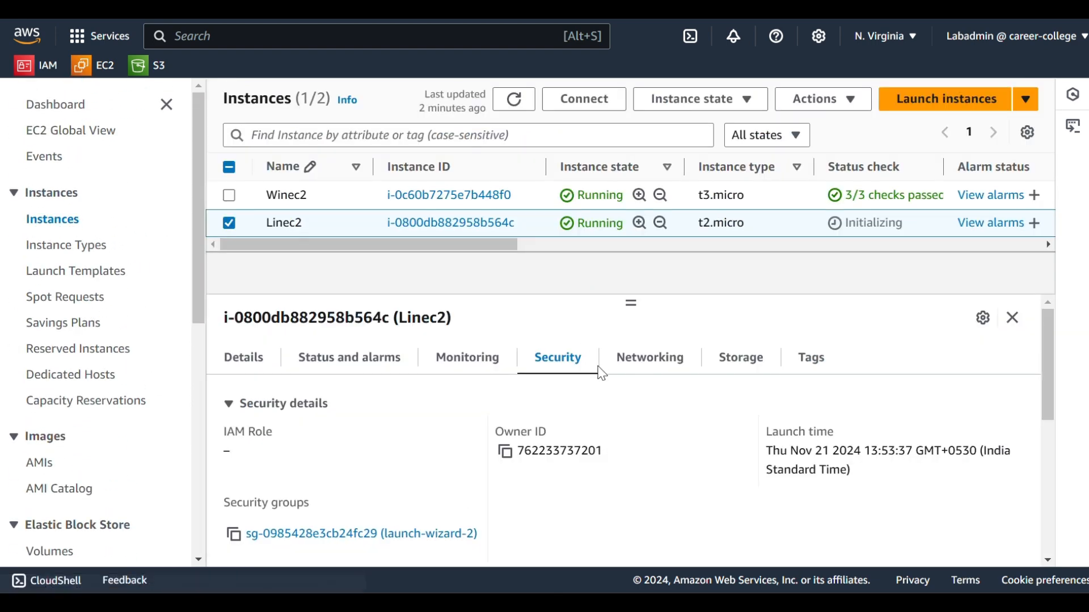
pyautogui.click(659, 363)
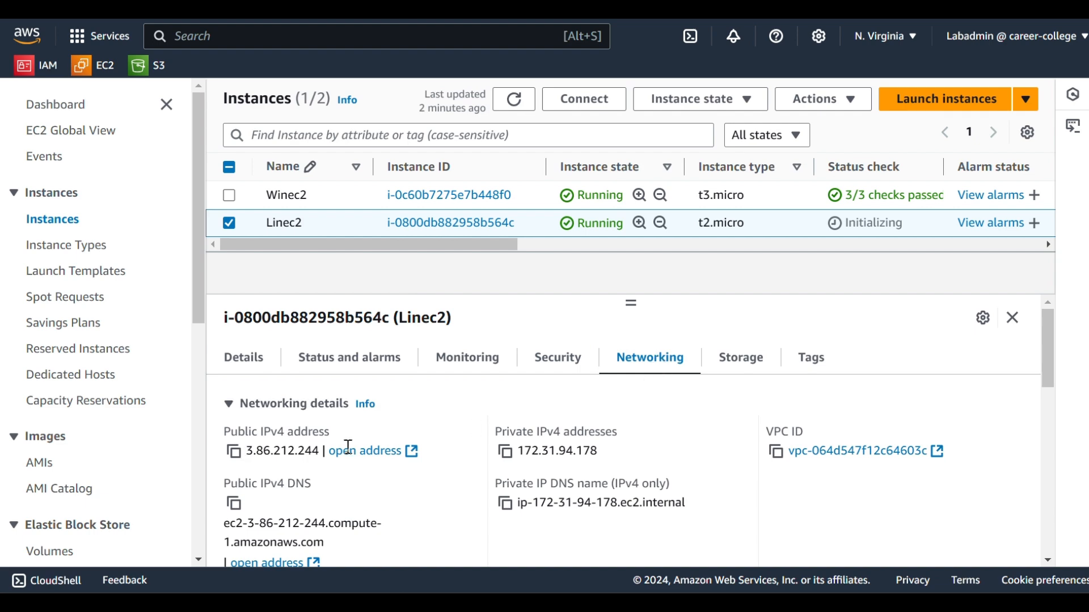
pyautogui.scroll(-5, 346, 471)
pyautogui.scroll(5, 567, 454)
# Examine Linec2's storage information, including the root device, the attached block device and the volume monitoring graphs.
pyautogui.click(744, 365)
pyautogui.scroll(-2, 482, 431)
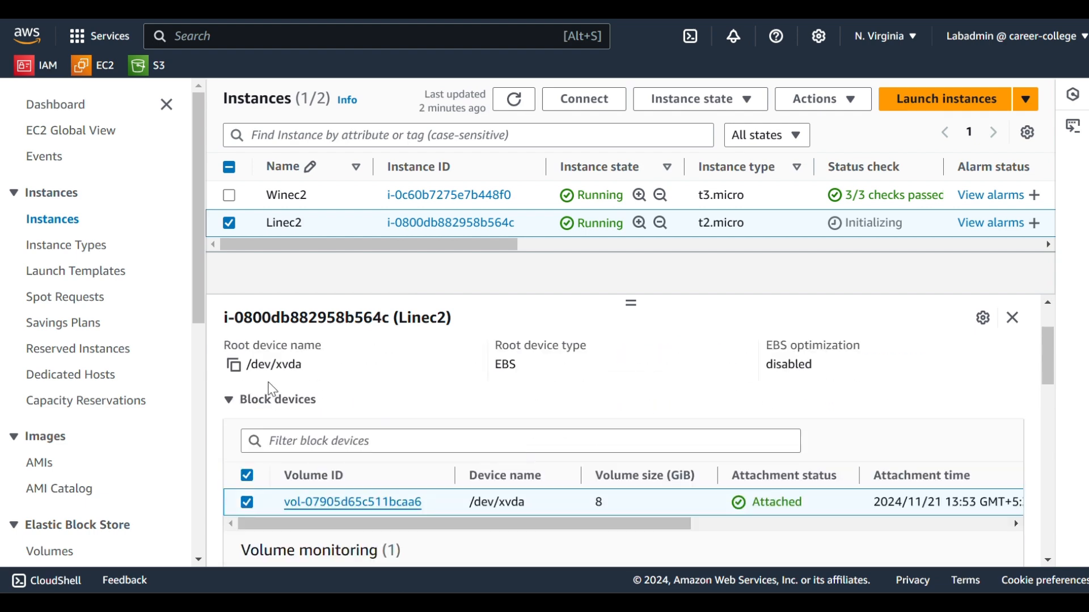
pyautogui.scroll(-2, 272, 390)
pyautogui.moveTo(483, 438)
pyautogui.mouseDown()
pyautogui.moveTo(654, 439)
pyautogui.moveTo(482, 438)
pyautogui.mouseUp()
pyautogui.scroll(4, 492, 431)
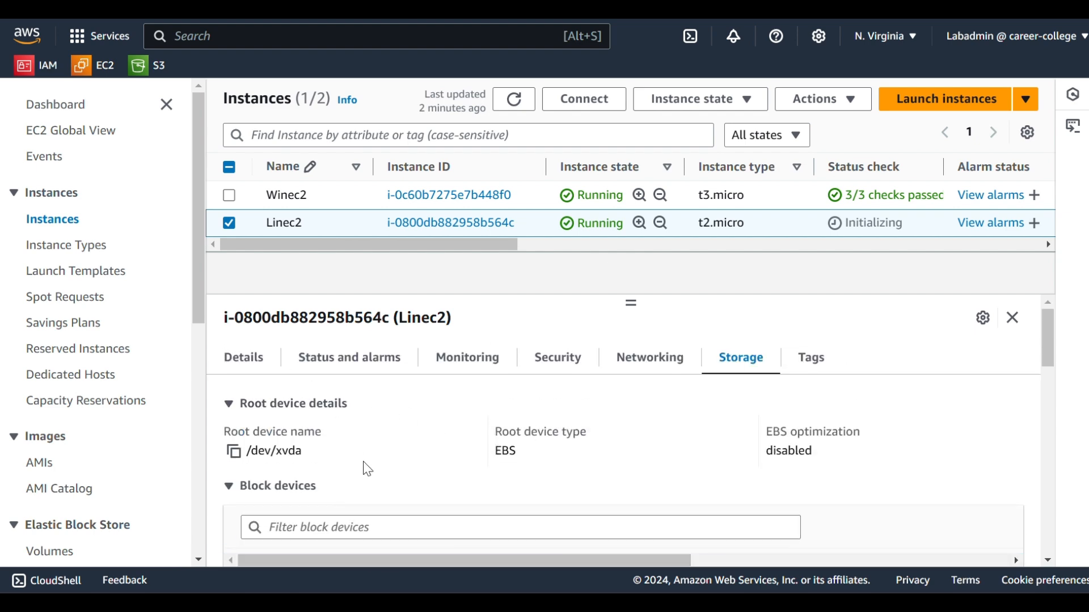
pyautogui.scroll(-3, 435, 382)
pyautogui.scroll(1, 478, 445)
pyautogui.scroll(-5, 480, 443)
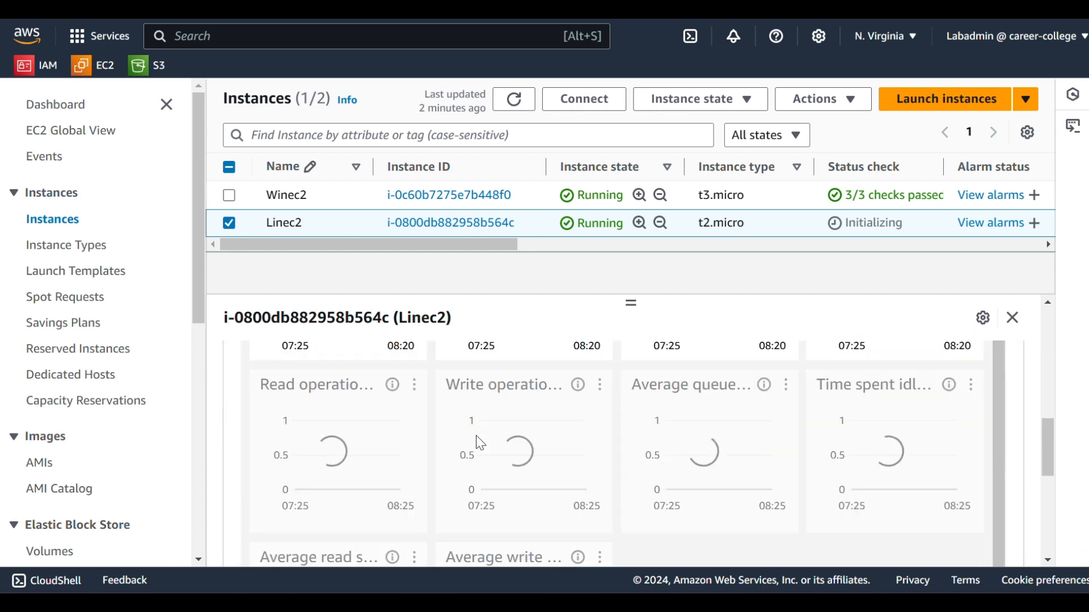
pyautogui.scroll(5, 479, 443)
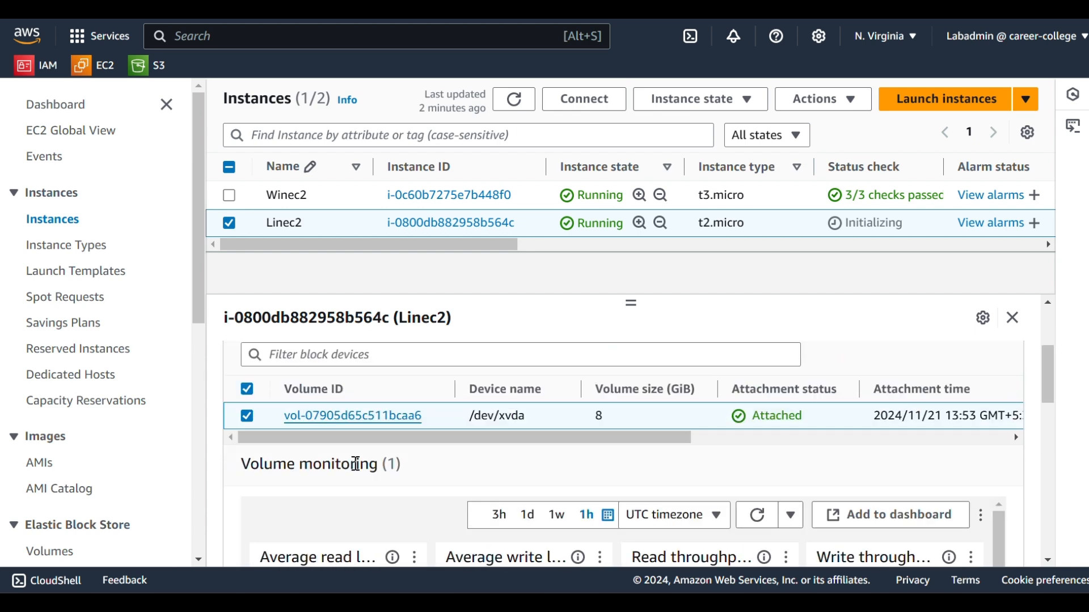
pyautogui.scroll(-5, 492, 463)
pyautogui.scroll(6, 675, 458)
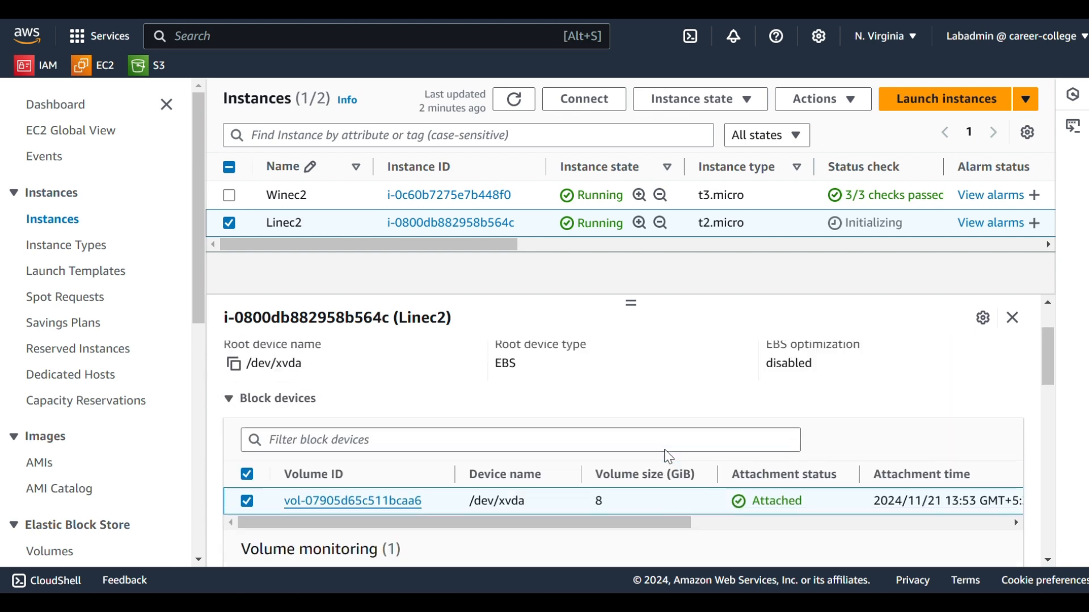
# Check the tags of Linec2 and return to its instance summary details.
pyautogui.scroll(3, 669, 457)
pyautogui.click(806, 360)
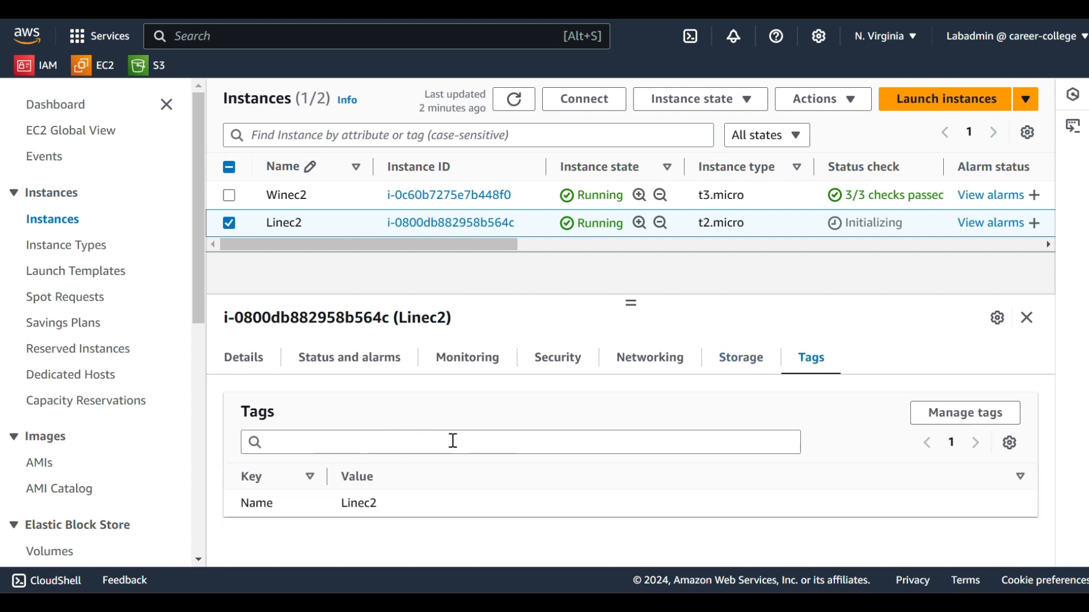
pyautogui.click(258, 365)
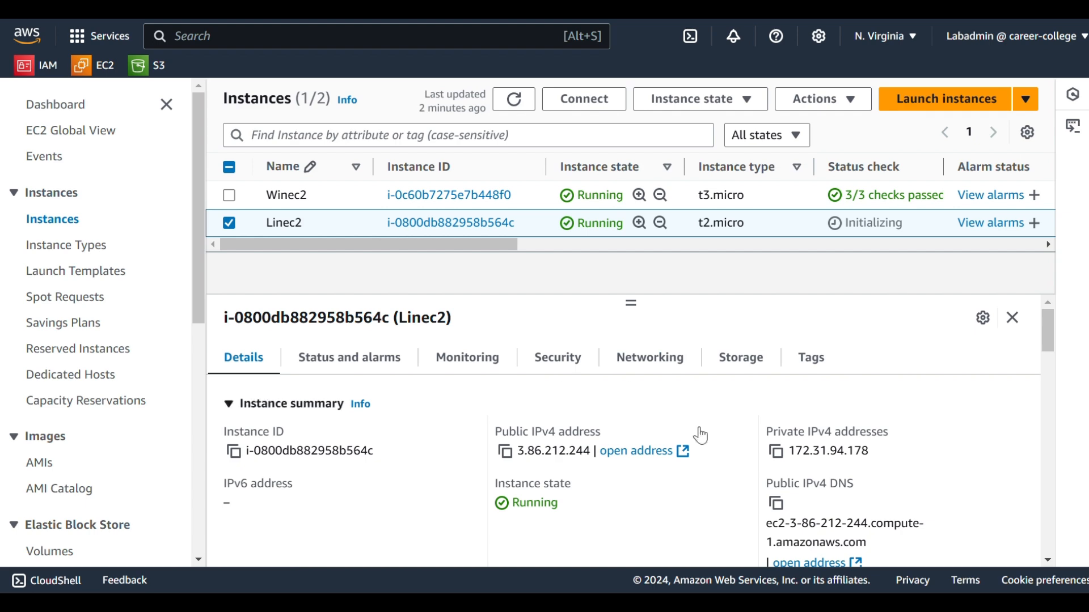
# Open the connection options for Linec2 and review the EC2 Instance Connect settings.
pyautogui.click(582, 100)
pyautogui.scroll(-2, 295, 284)
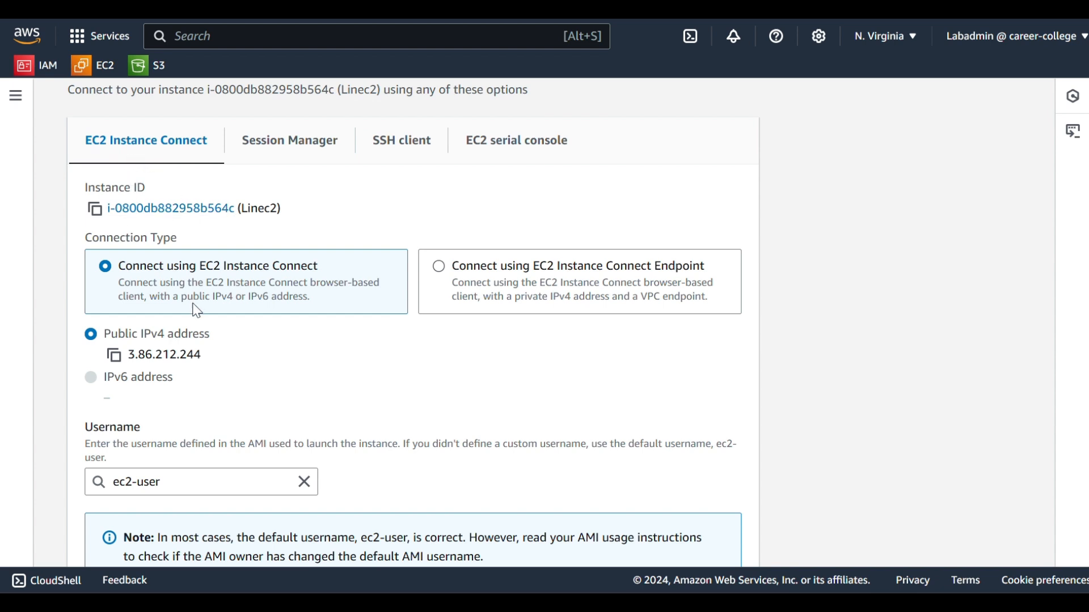
pyautogui.scroll(-2, 197, 313)
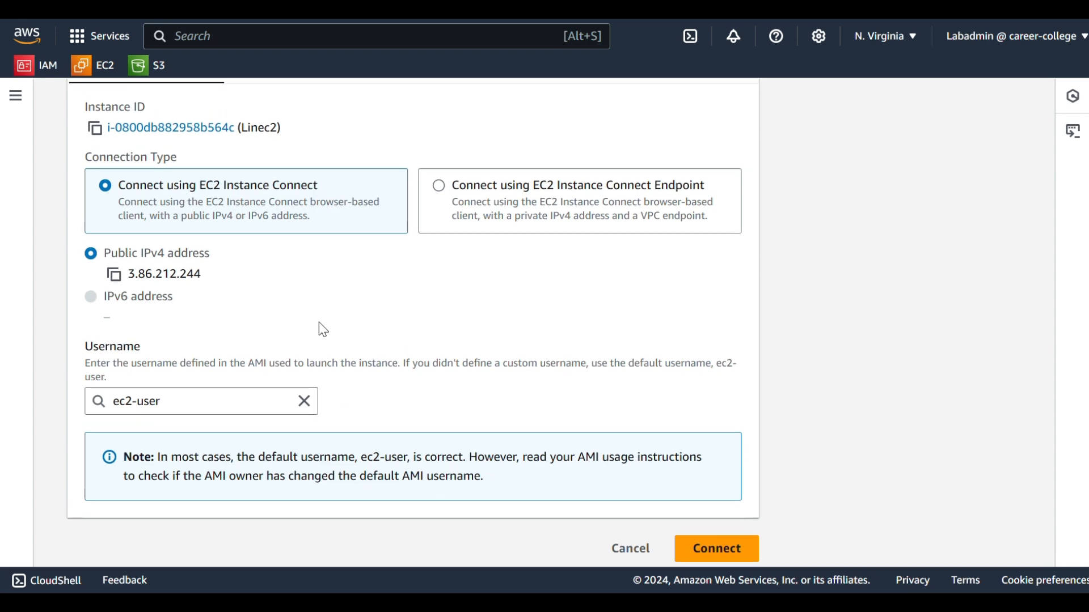
pyautogui.scroll(2, 318, 328)
pyautogui.scroll(2, 341, 343)
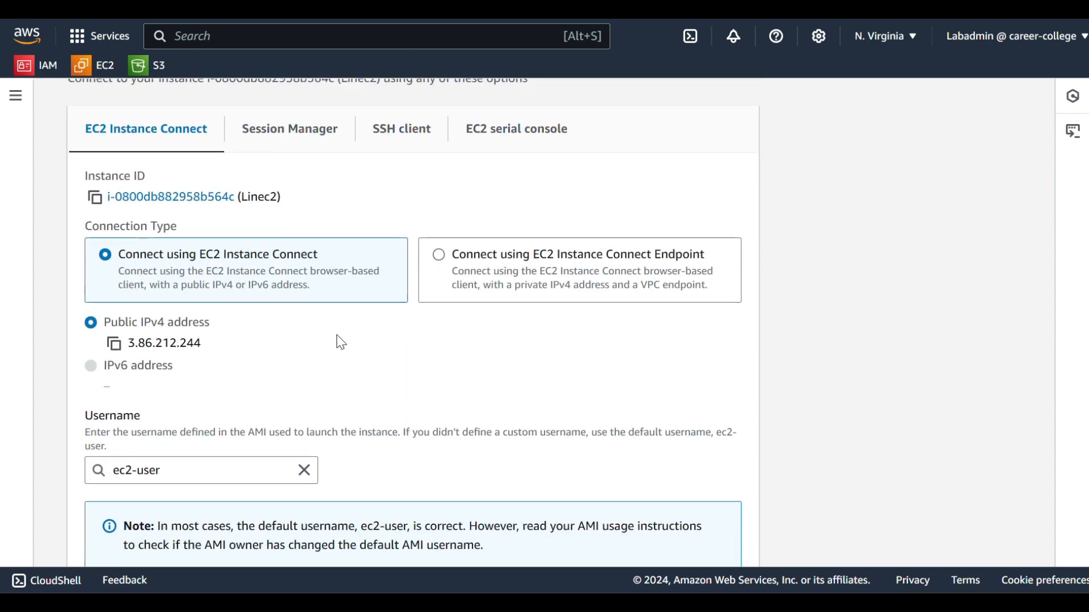
# Read the SSH client instructions for connecting to Linec2.
pyautogui.click(407, 233)
pyautogui.scroll(-2, 214, 409)
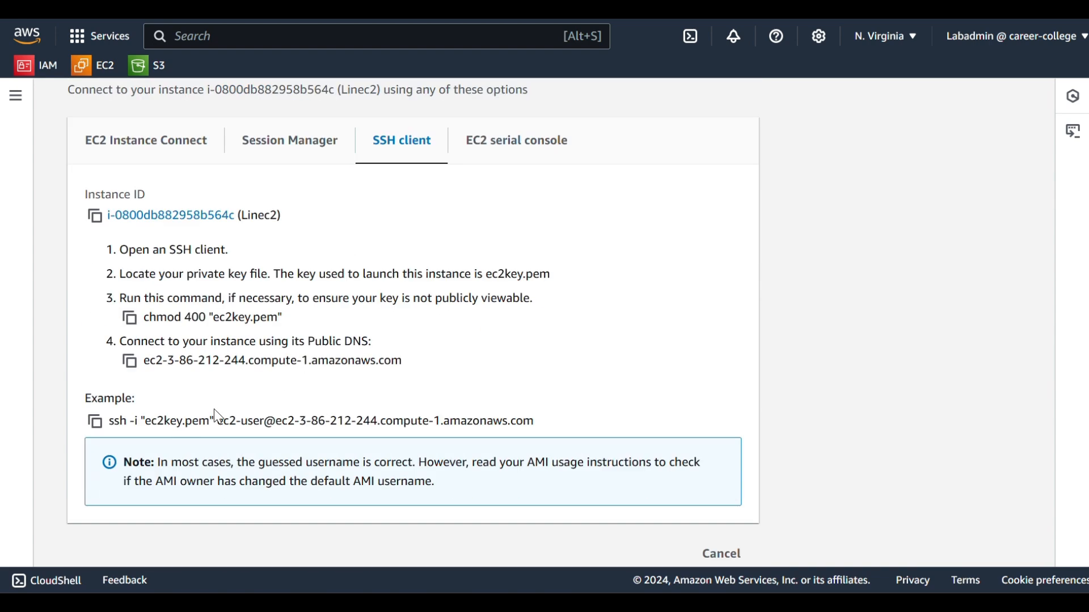
pyautogui.scroll(2, 476, 390)
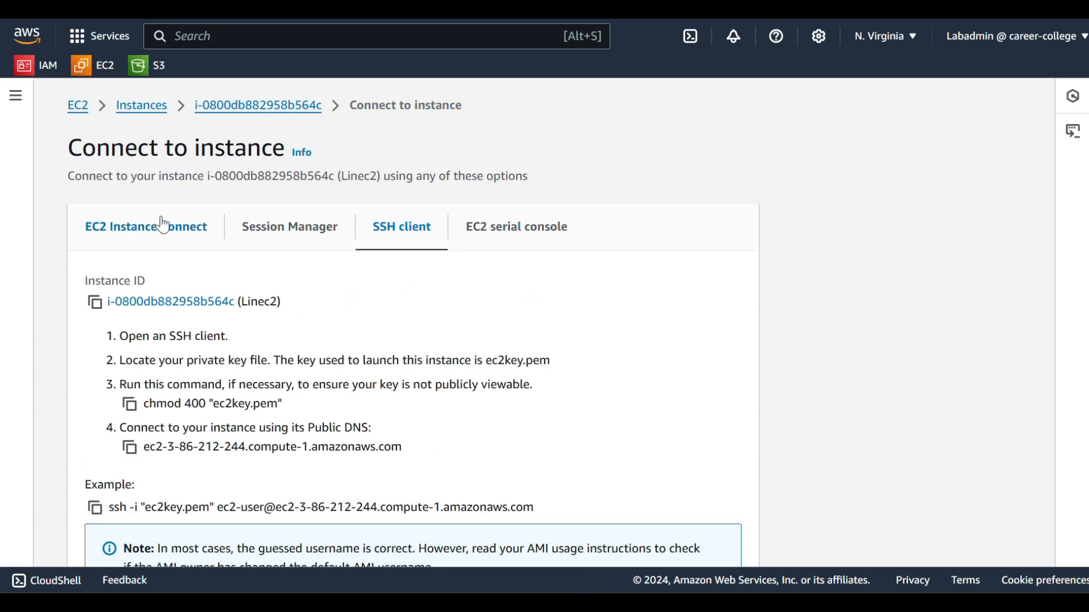
# Connect to Linec2 through EC2 Instance Connect with its public IPv4 address as ec2-user, and run ifconfig in the terminal.
pyautogui.click(126, 234)
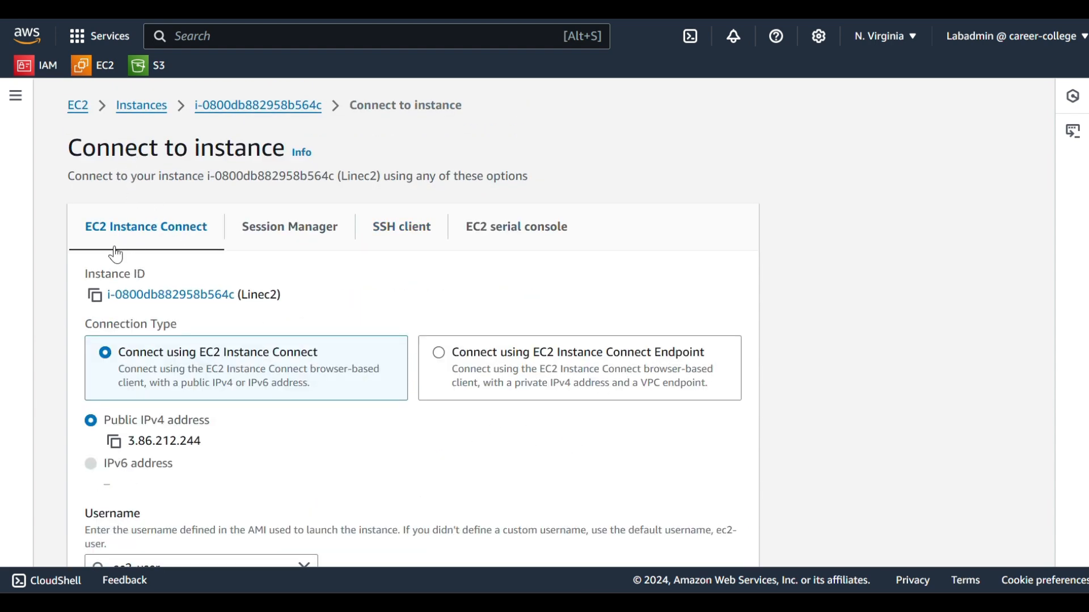
pyautogui.scroll(-2, 160, 312)
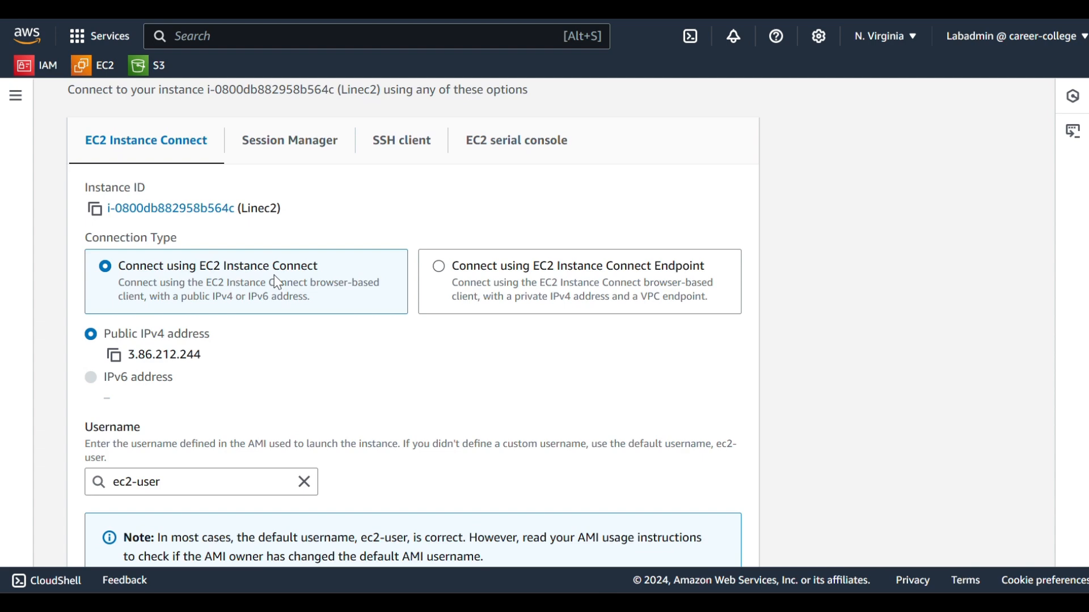
pyautogui.scroll(-2, 321, 309)
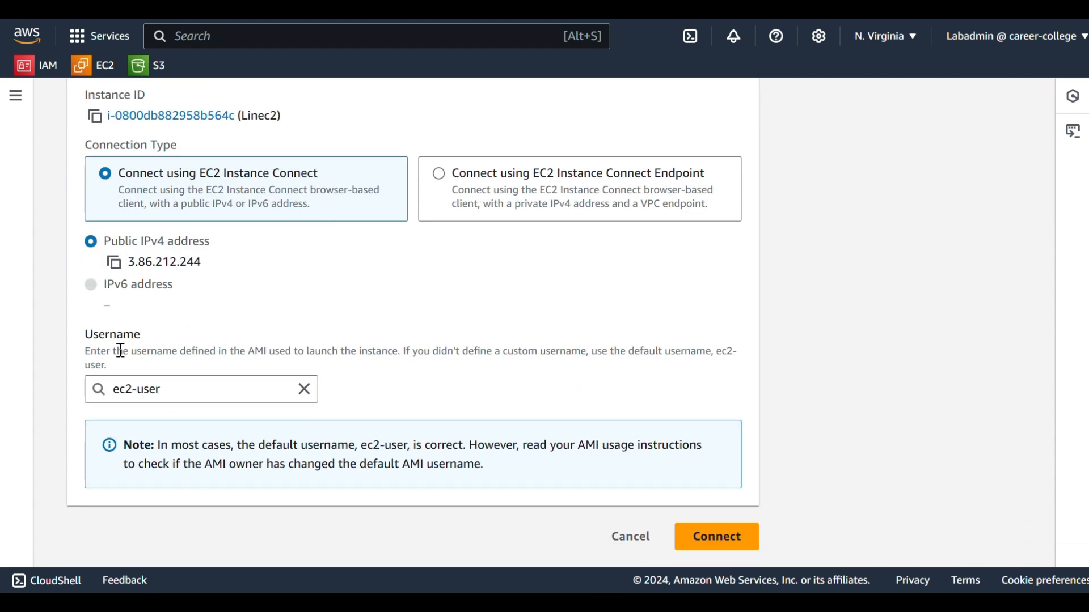
pyautogui.click(733, 536)
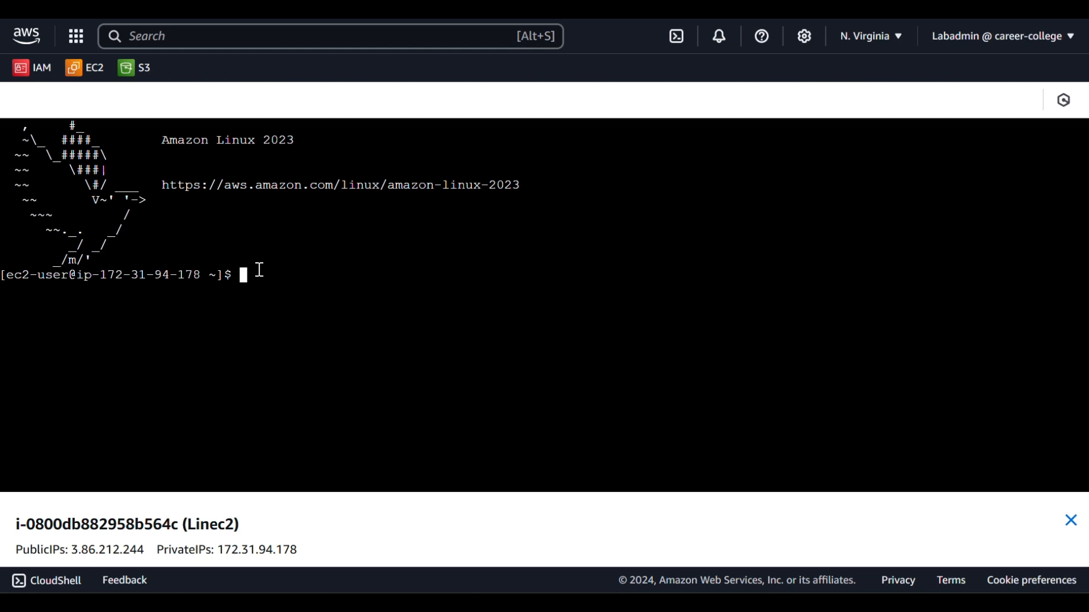
pyautogui.write('ifconfig')
pyautogui.press('Return')
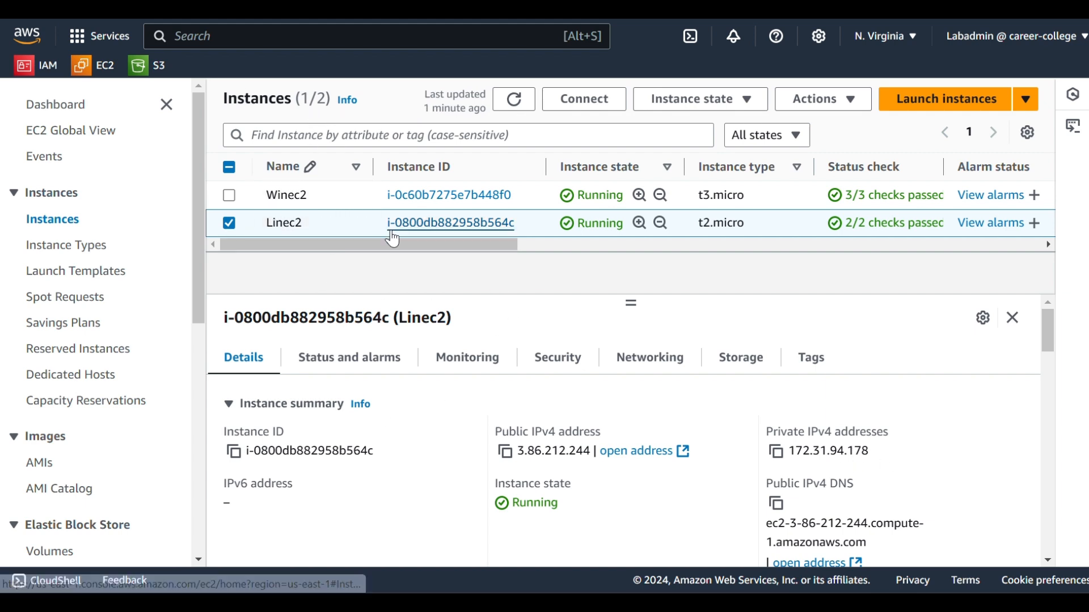
# Reopen the connection options for Linec2 and copy the example ssh command from the SSH client instructions.
pyautogui.click(583, 103)
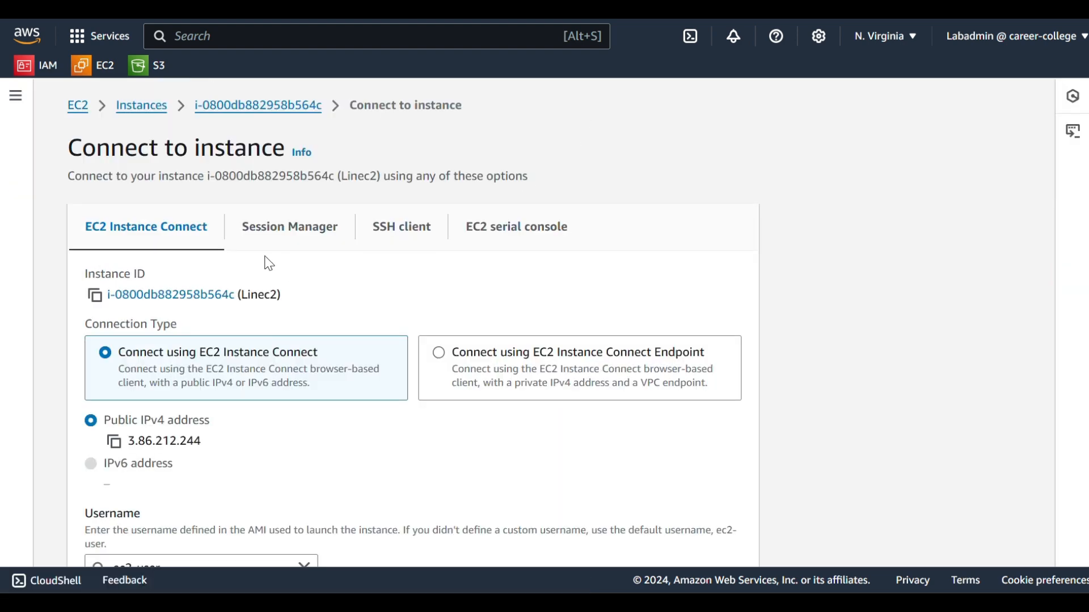
pyautogui.click(293, 227)
pyautogui.click(391, 227)
pyautogui.scroll(-2, 336, 288)
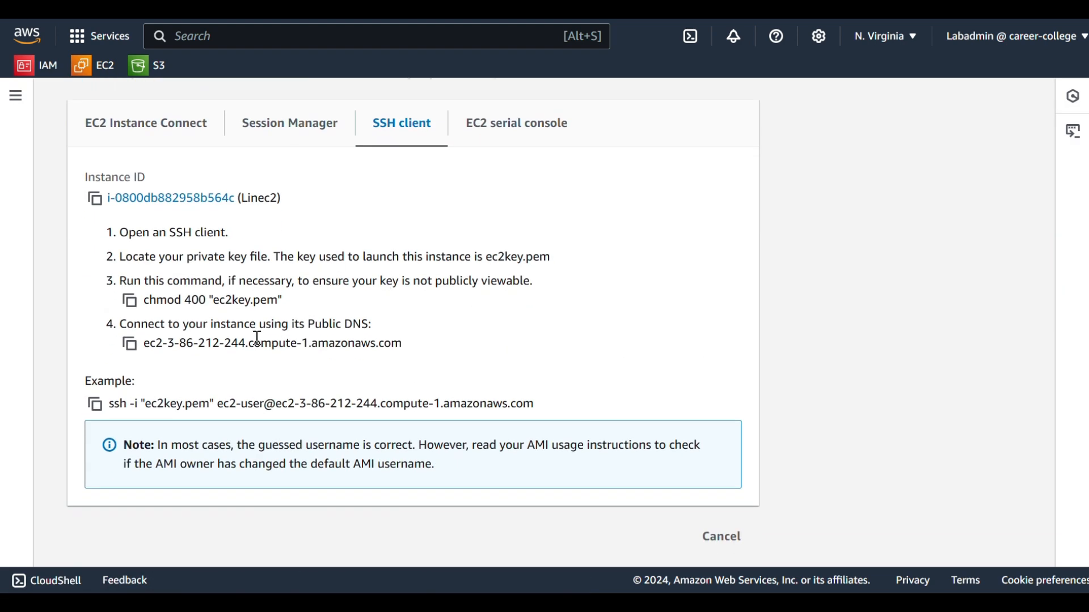
pyautogui.click(96, 405)
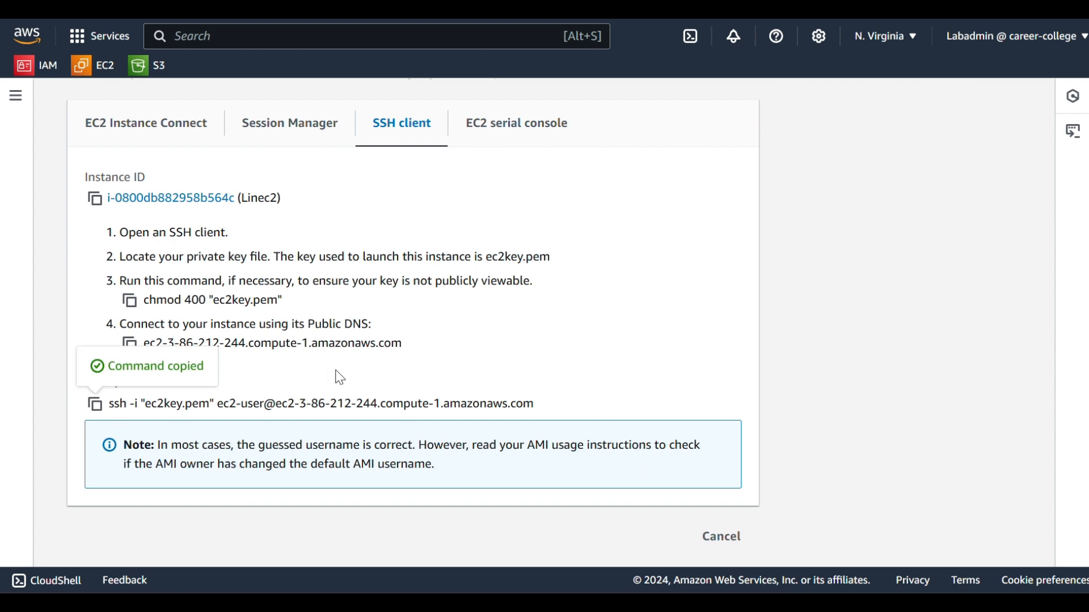
# Open the Windows Command Prompt with cmd and change to the Downloads folder.
pyautogui.press('super+r')
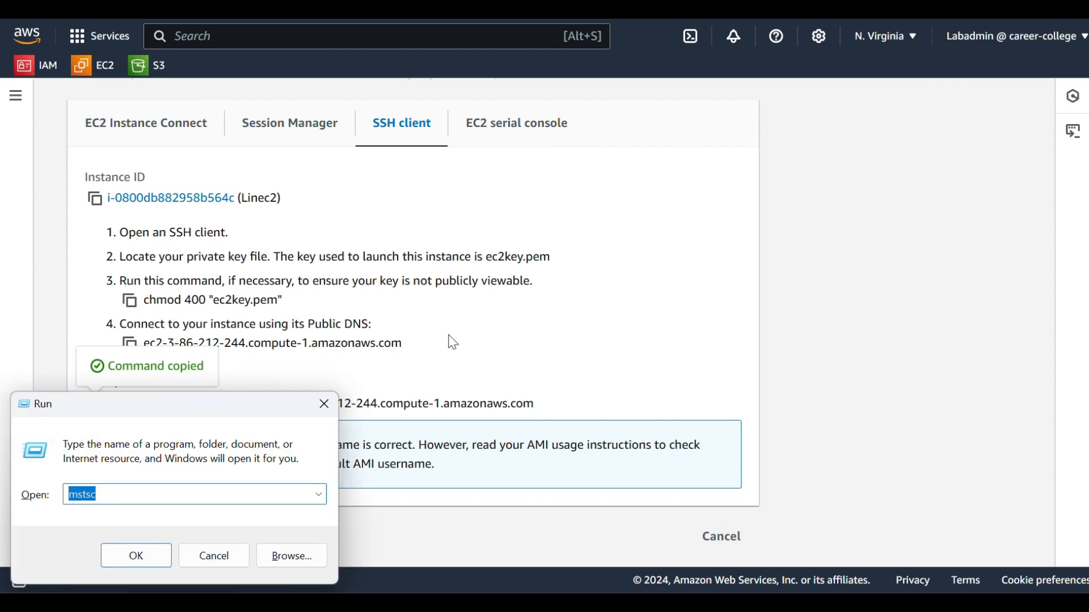
pyautogui.write('cmd')
pyautogui.press('Return')
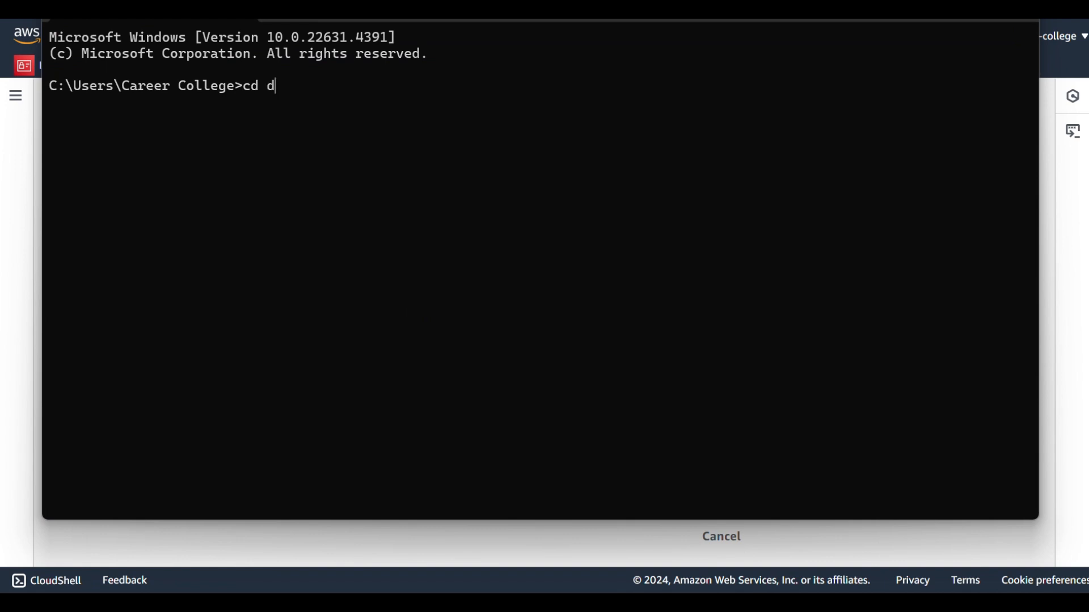
pyautogui.press('Return')
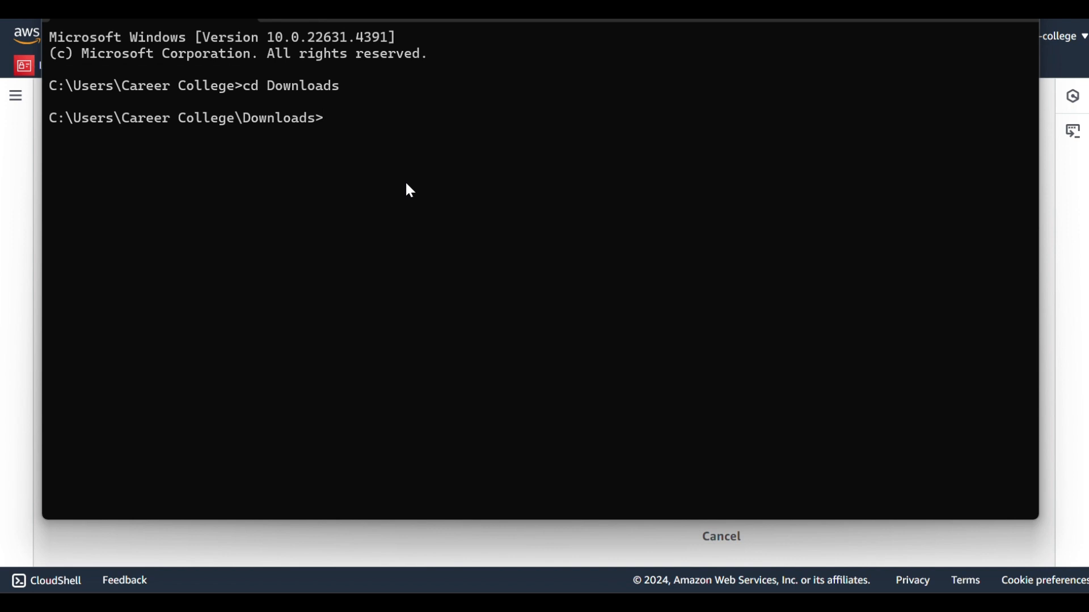
# Run the copied ssh command with ec2key.pem to log in to Linec2, answering yes to continue connecting.
pyautogui.hotkey('ctrl', 'v')
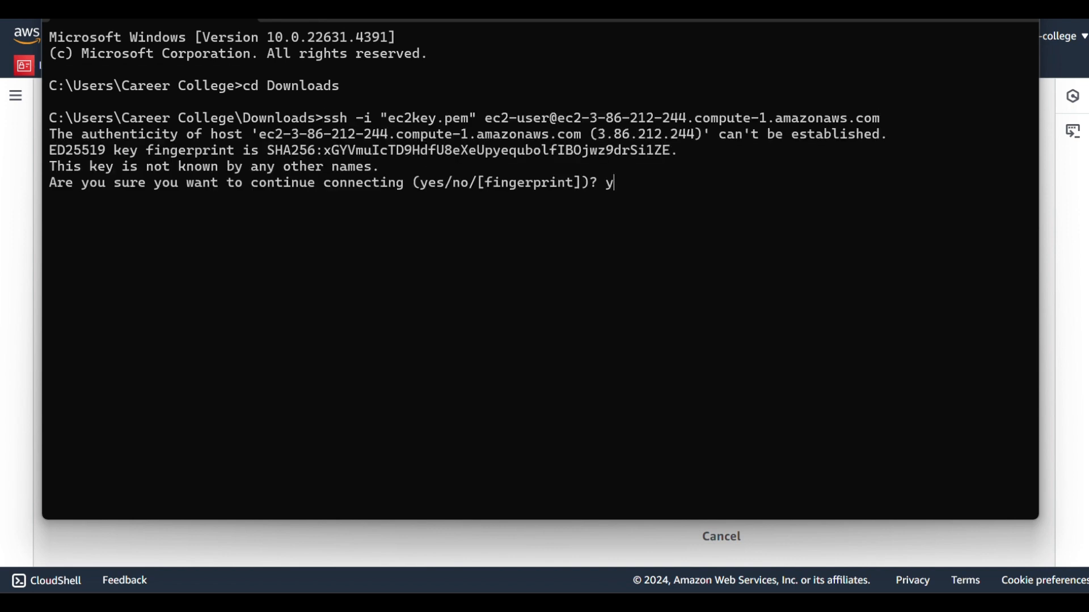
pyautogui.write('es')
pyautogui.press('Return')
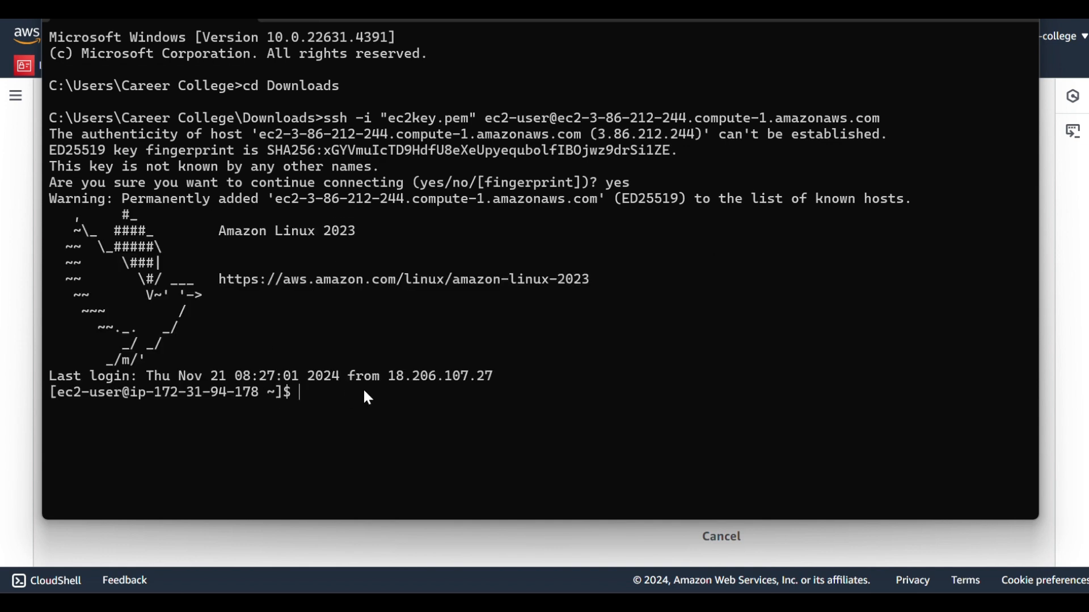
# Run ifconfig on Linec2 in the SSH session and close the connection with exit.
pyautogui.write('ifconfig')
pyautogui.press('Return')
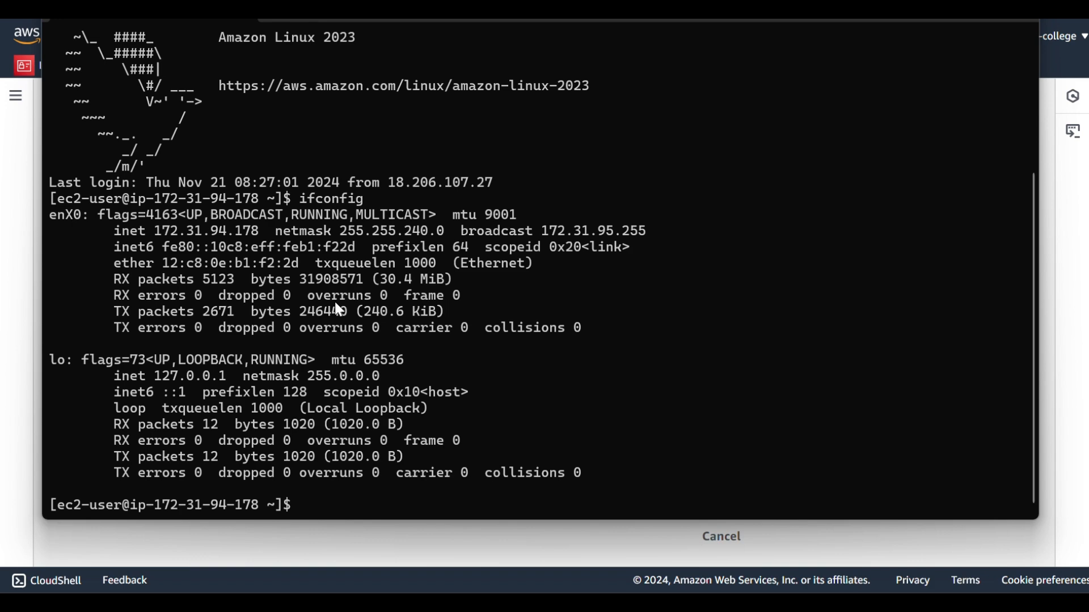
pyautogui.write('exit')
pyautogui.press('Return')
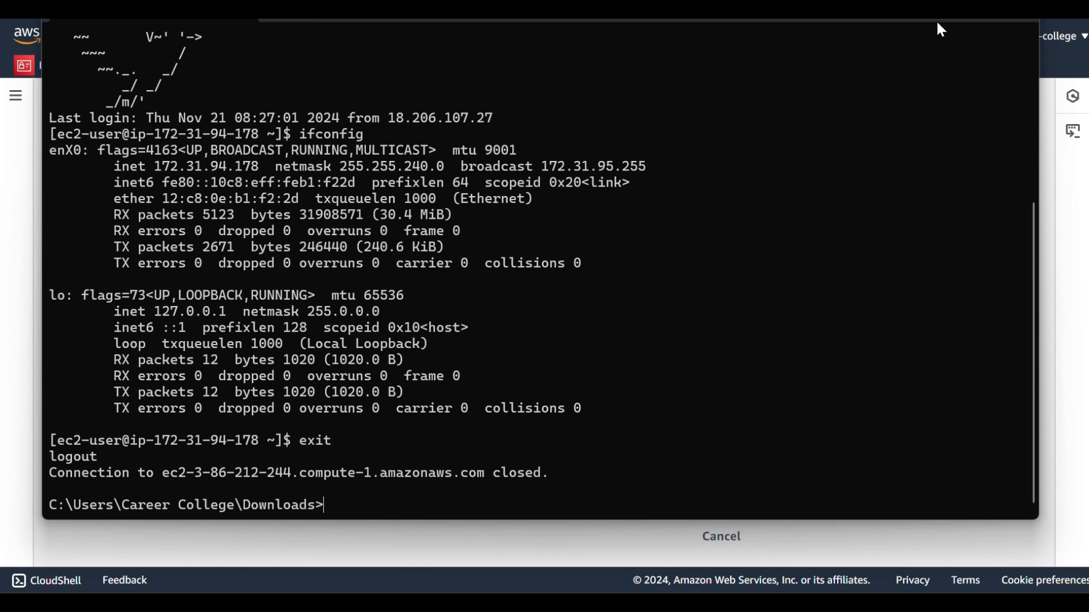
# Close the Command Prompt window and return to the EC2 instances list.
pyautogui.click(1018, 21)
pyautogui.scroll(2, 294, 318)
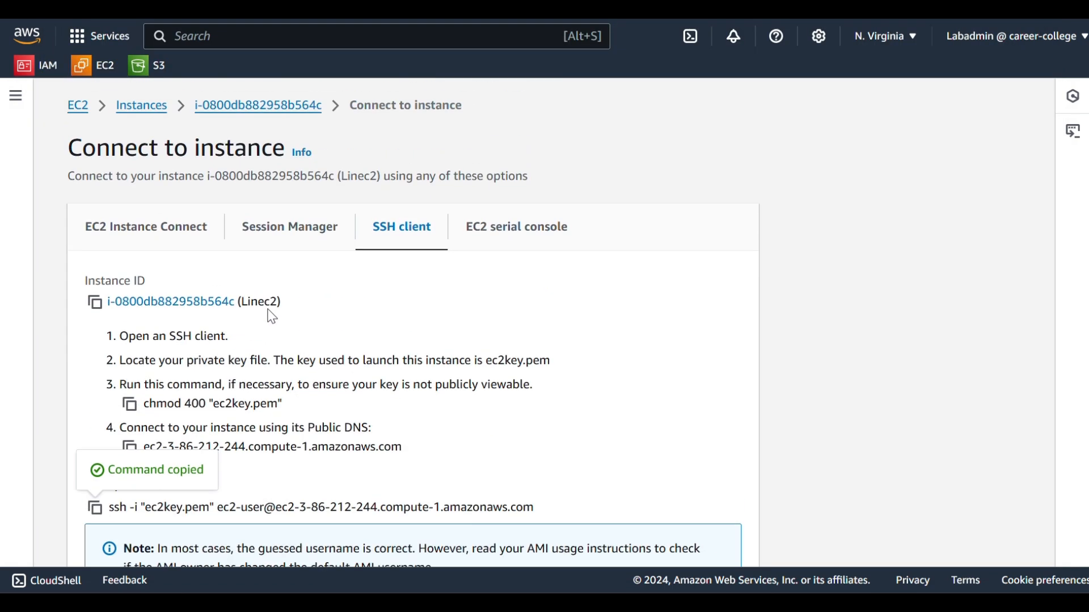
pyautogui.click(81, 107)
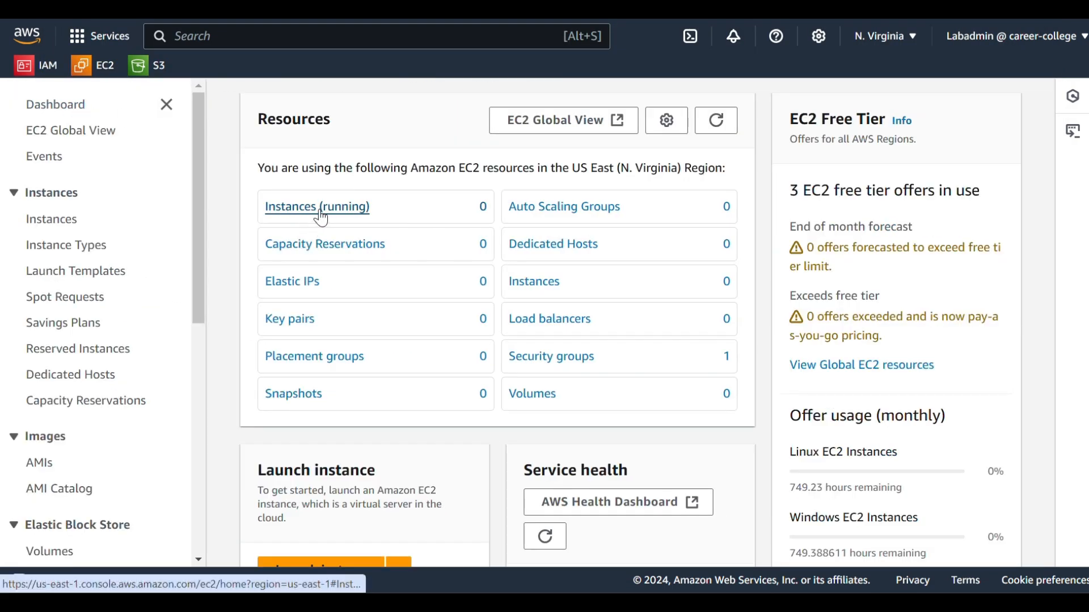
pyautogui.click(52, 219)
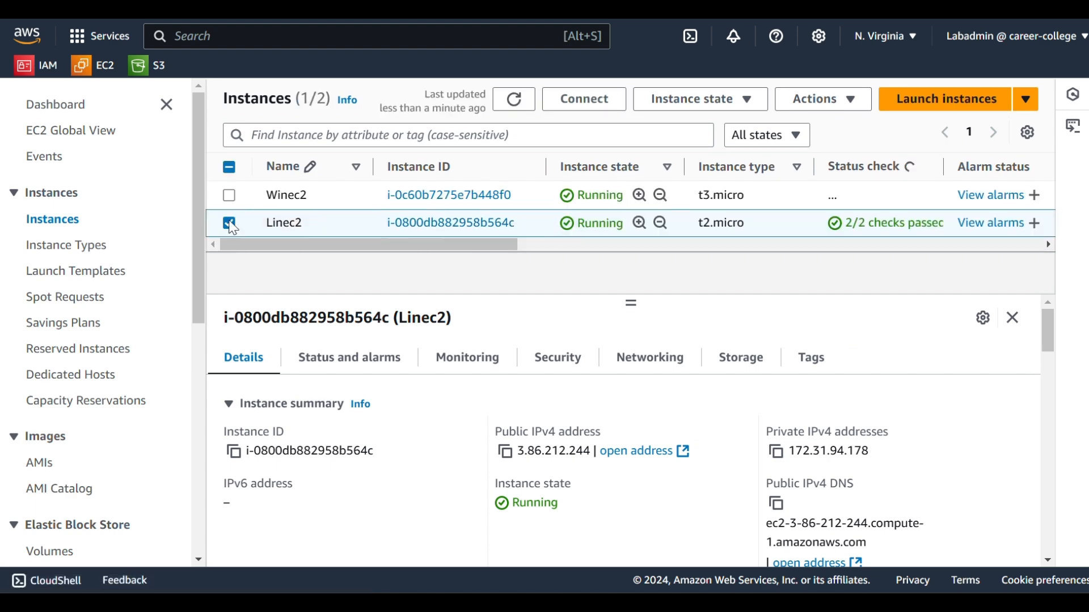
# Select only the Winec2 instance and open its RDP client connection options.
pyautogui.click(230, 224)
pyautogui.click(229, 195)
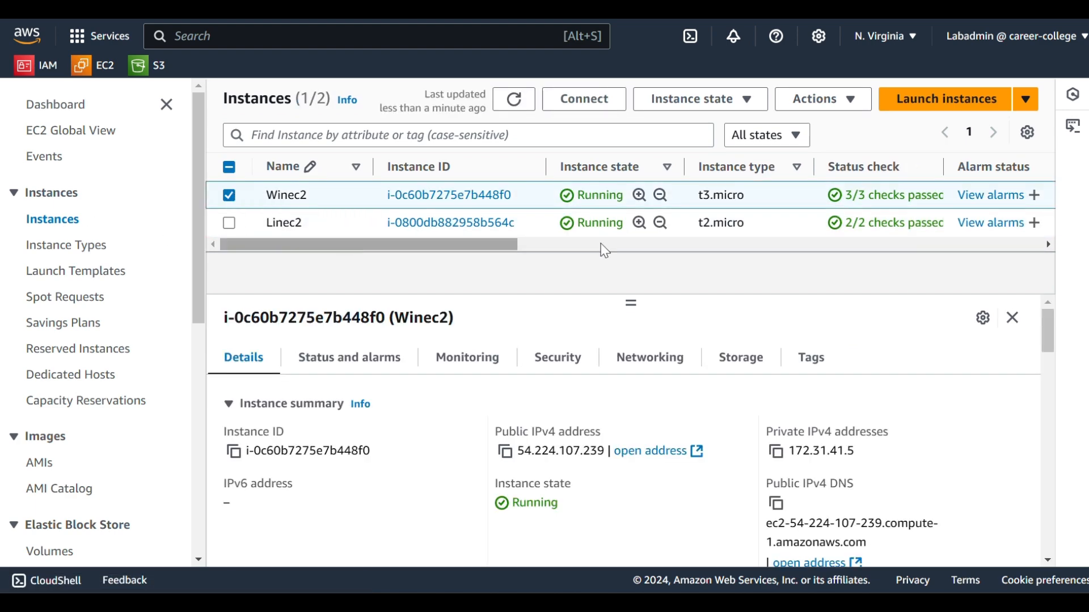
pyautogui.click(603, 98)
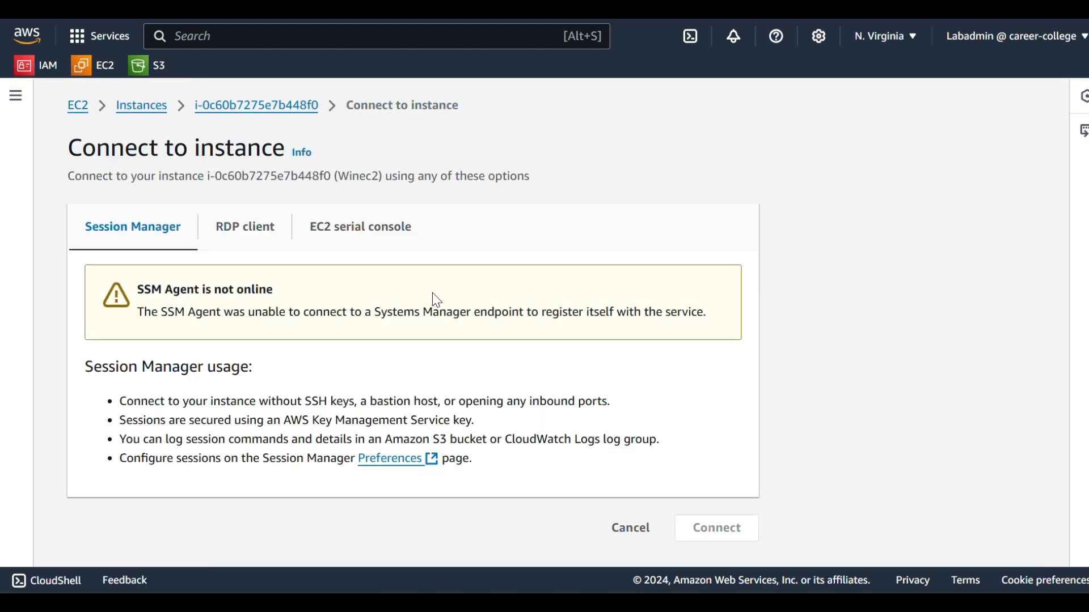
pyautogui.click(232, 228)
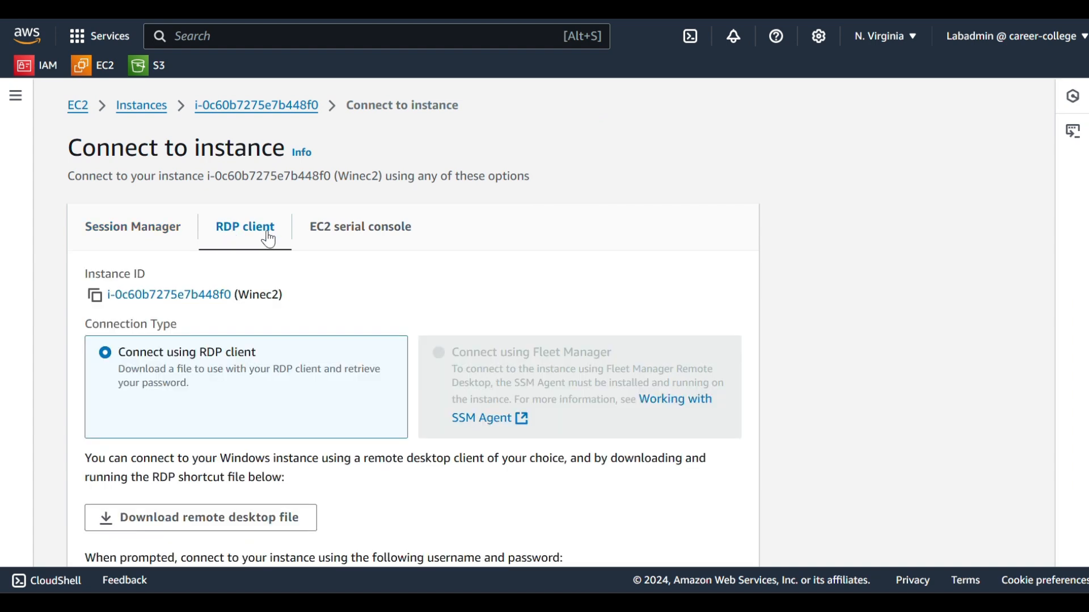
# Download Winec2's remote desktop file and open it, connecting despite the unknown publisher, with the credentials prompt moved clear of the page.
pyautogui.scroll(-5, 277, 290)
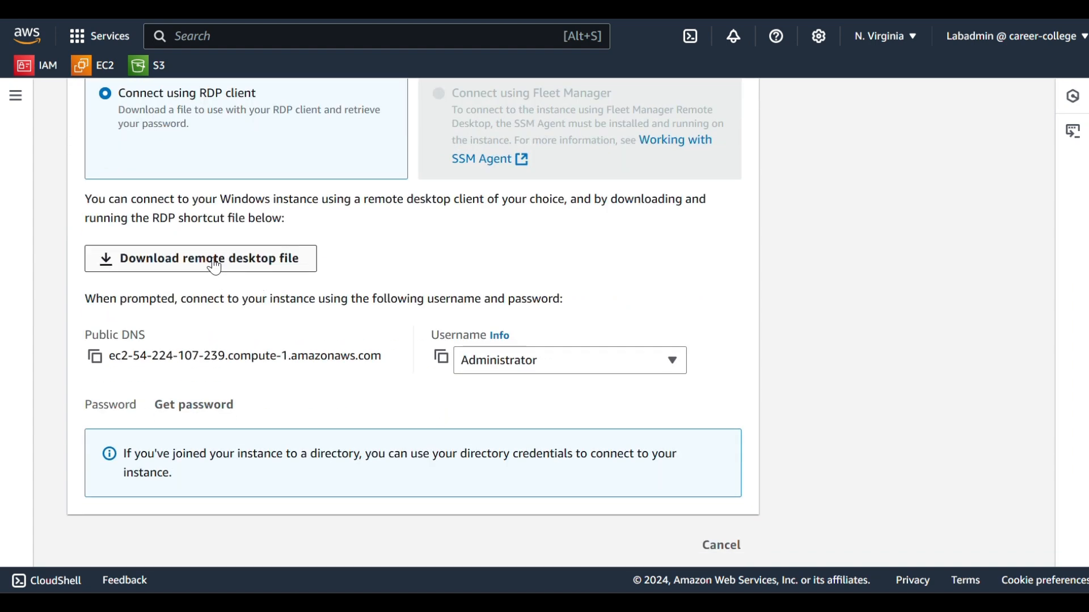
pyautogui.click(215, 266)
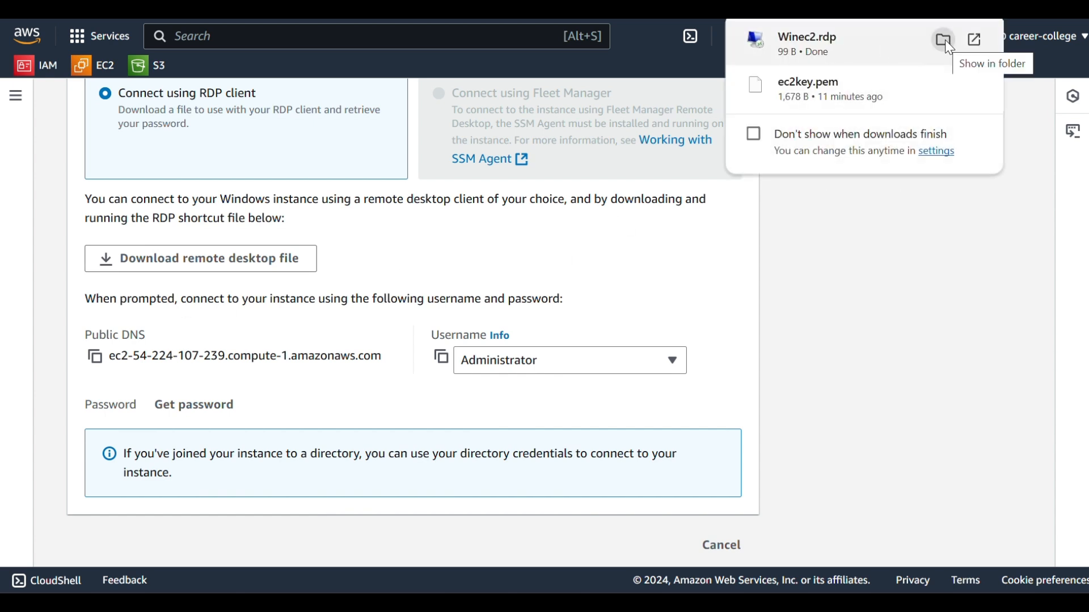
pyautogui.click(974, 40)
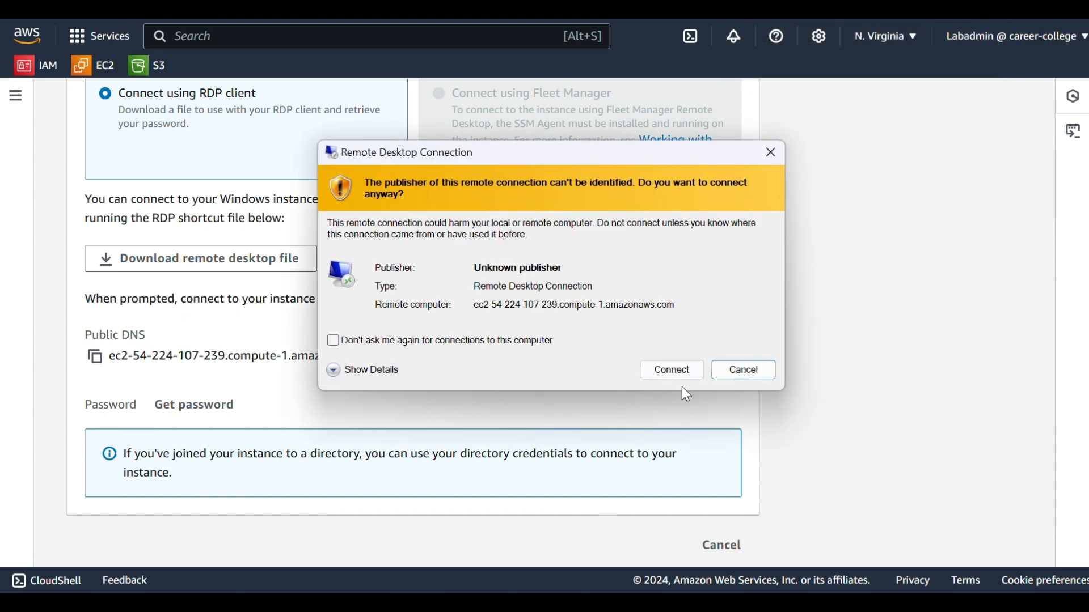
pyautogui.click(671, 369)
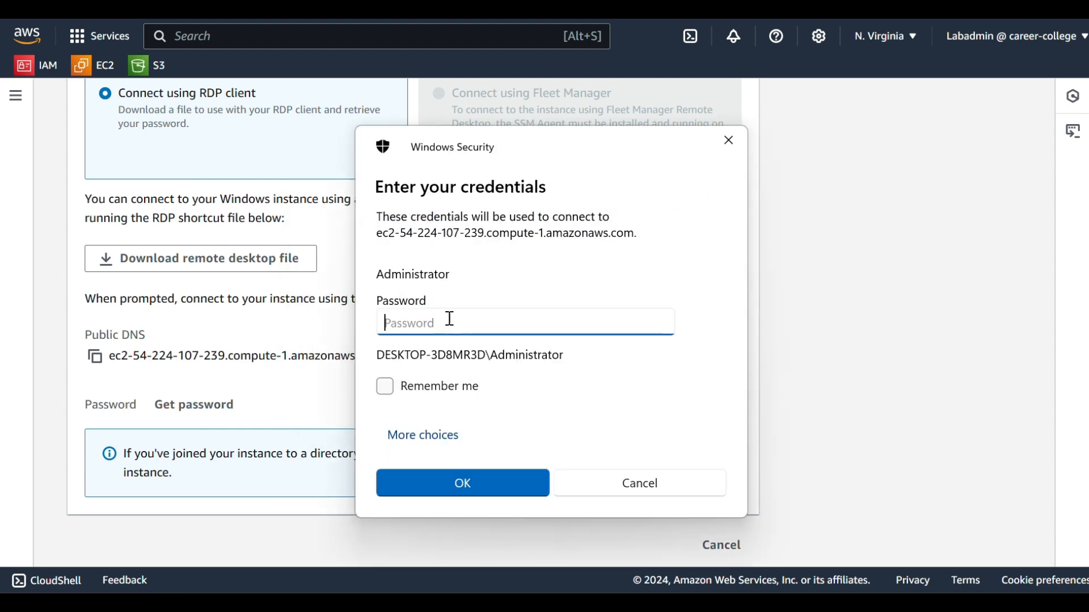
pyautogui.moveTo(559, 143); pyautogui.dragTo(863, 124)
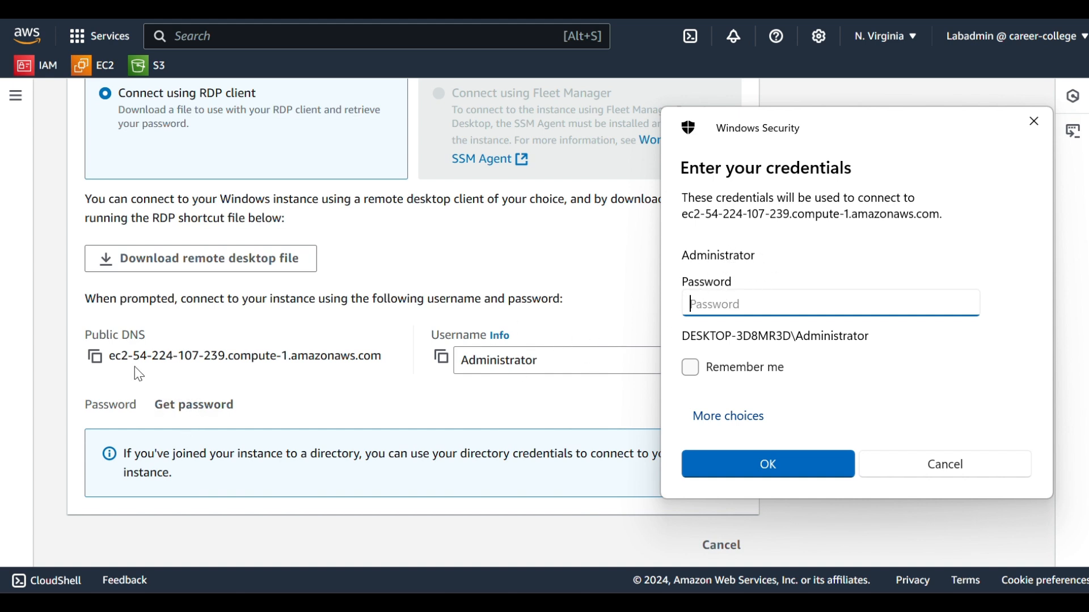
# Get the Windows administrator password for Winec2 by uploading the private key file ec2key.pem and decrypting it.
pyautogui.click(193, 407)
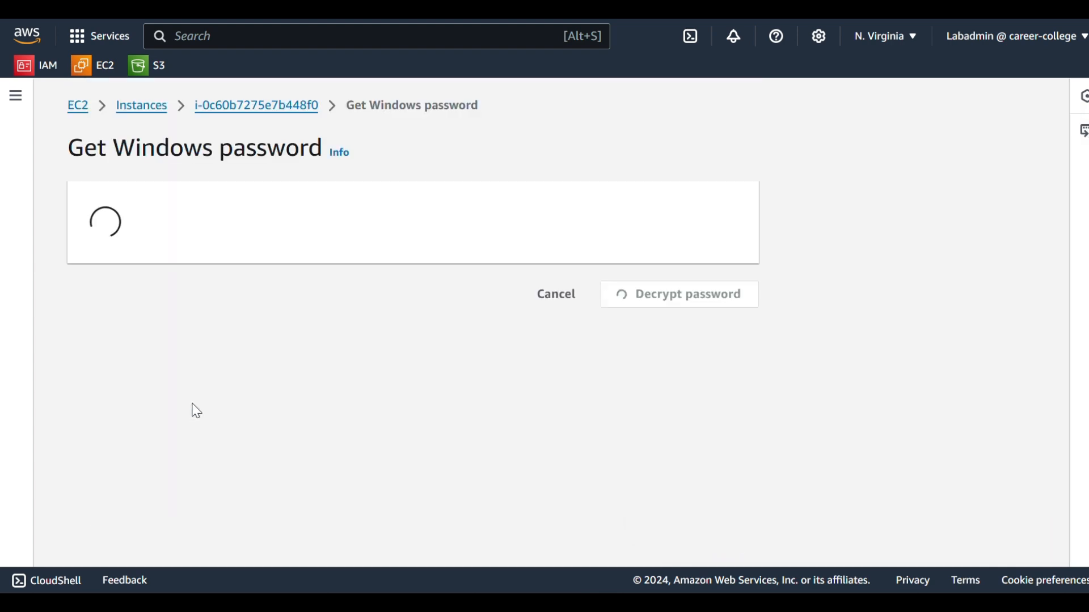
pyautogui.scroll(-2, 274, 339)
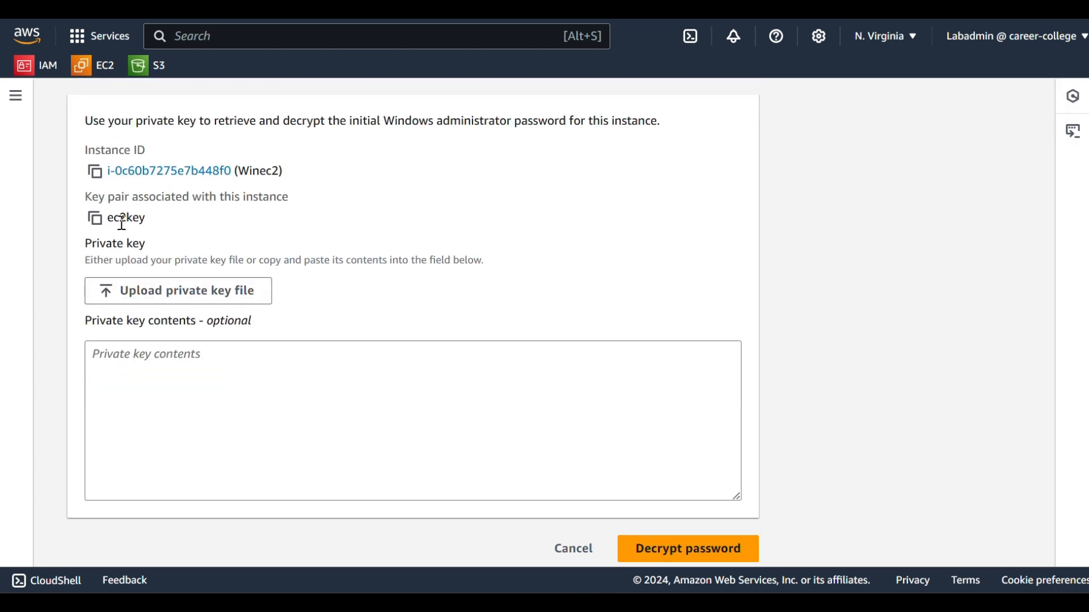
pyautogui.click(173, 291)
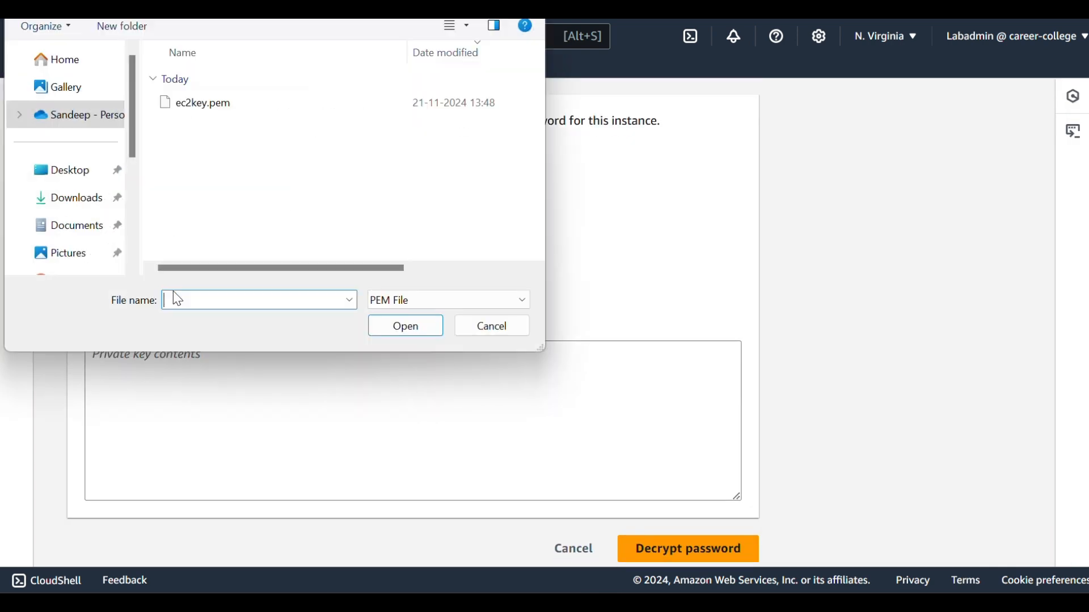
pyautogui.click(209, 104)
pyautogui.click(406, 327)
pyautogui.scroll(-1, 666, 516)
pyautogui.click(669, 531)
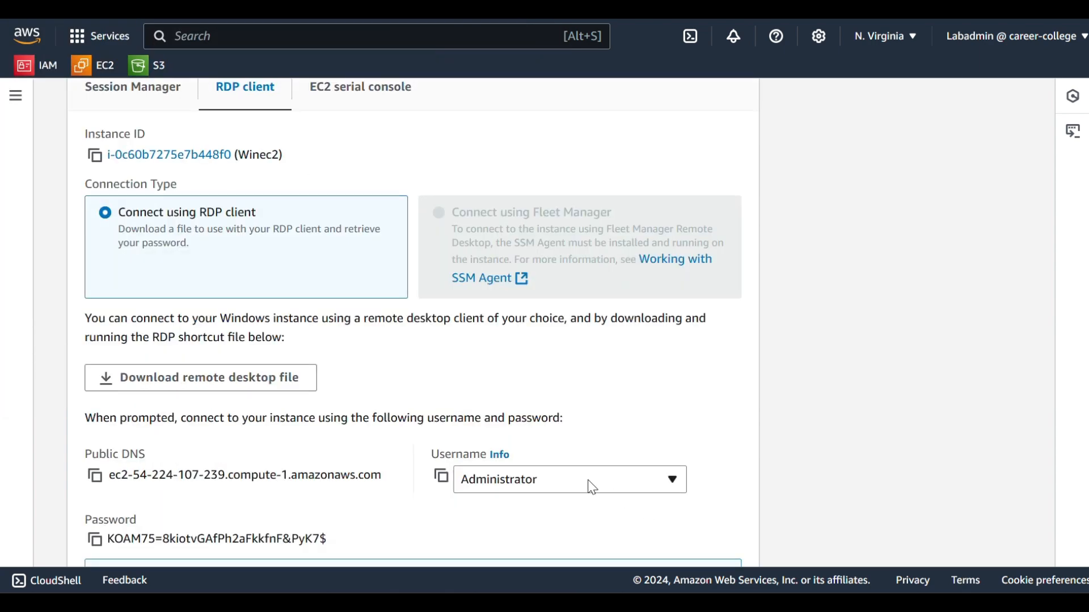
# Copy the decrypted administrator password from Winec2's RDP client details.
pyautogui.scroll(-2, 296, 404)
pyautogui.scroll(-1, 296, 404)
pyautogui.click(95, 401)
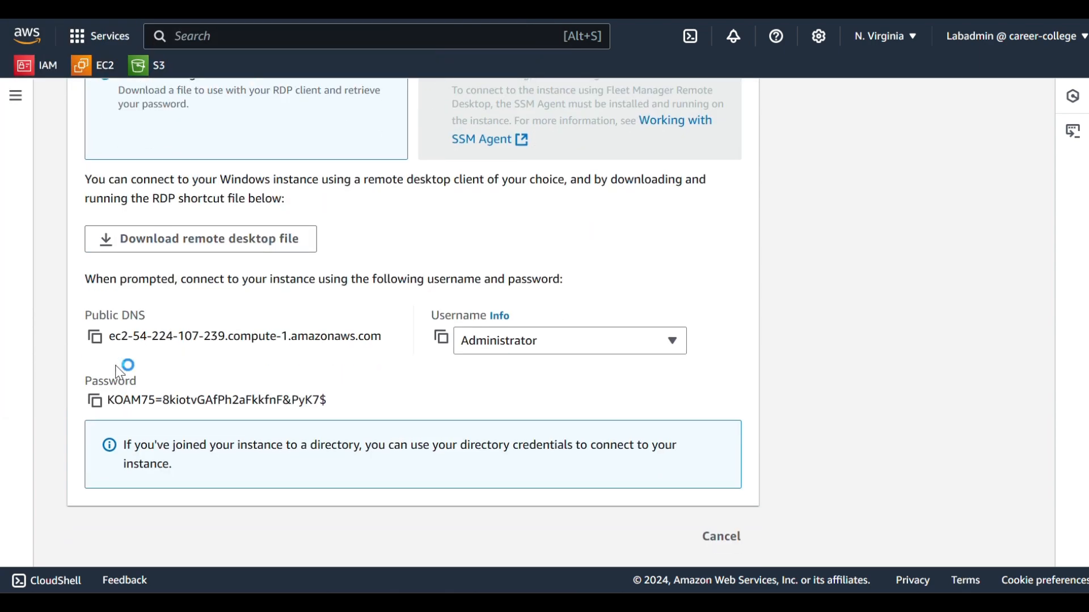
pyautogui.click(96, 403)
pyautogui.scroll(4, 337, 340)
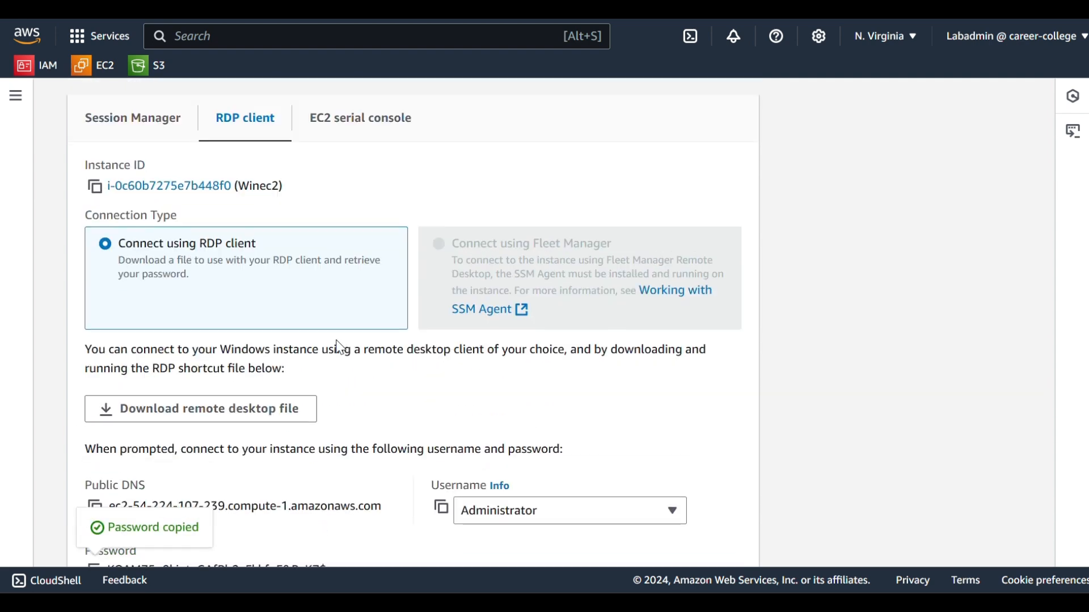
# Paste the administrator password into the remote desktop credentials prompt and connect to Winec2.
pyautogui.hotkey('alt', 'Tab')
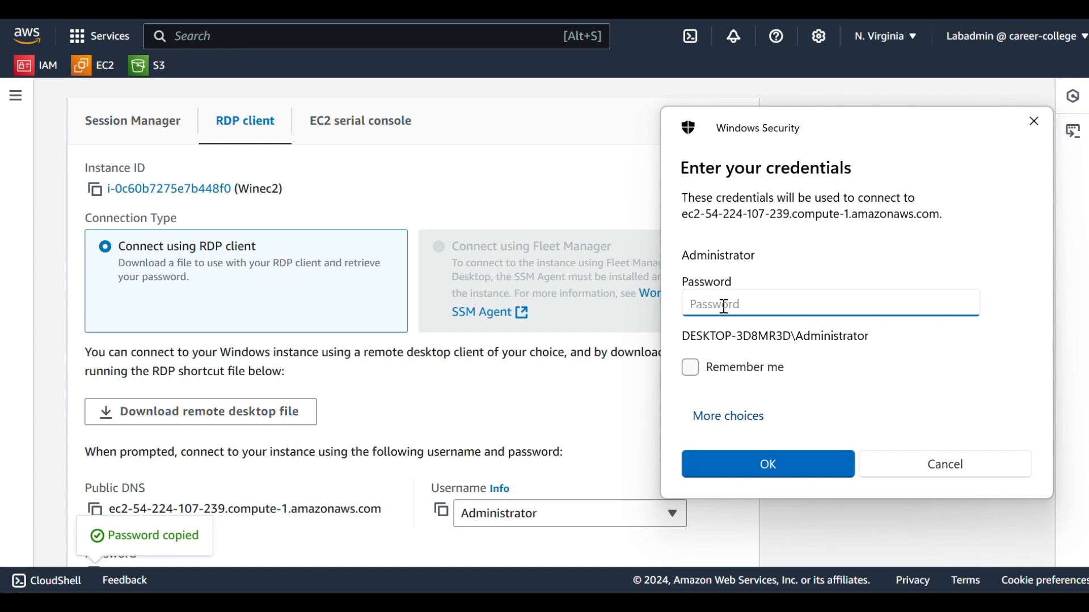
pyautogui.hotkey('ctrl', 'v')
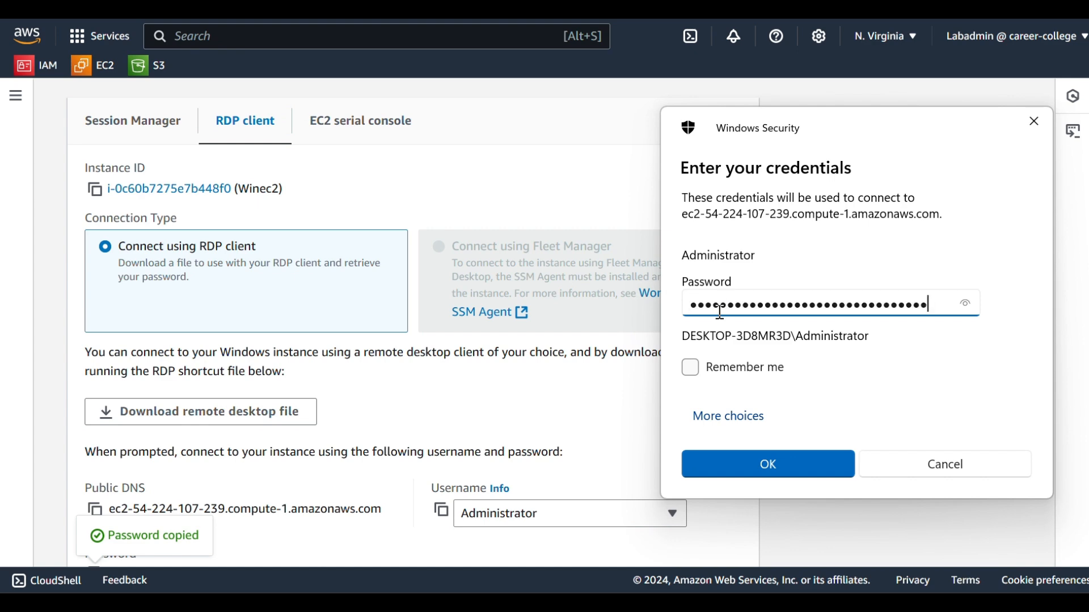
pyautogui.click(753, 459)
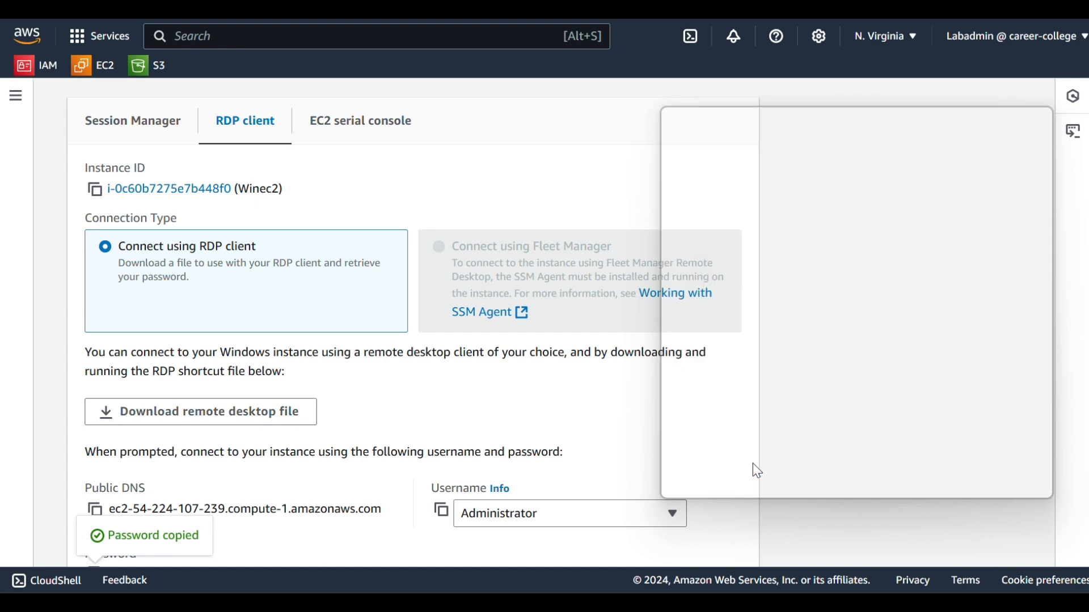
pyautogui.click(621, 422)
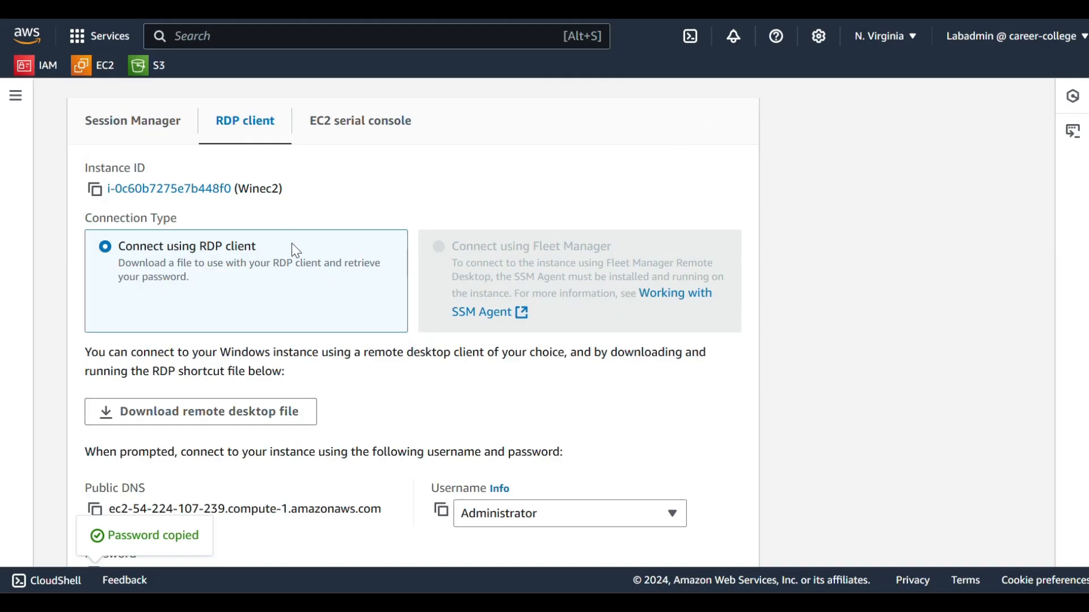
# Open Remote Desktop Connection on the local computer by running mstsc.
pyautogui.scroll(-2, 285, 260)
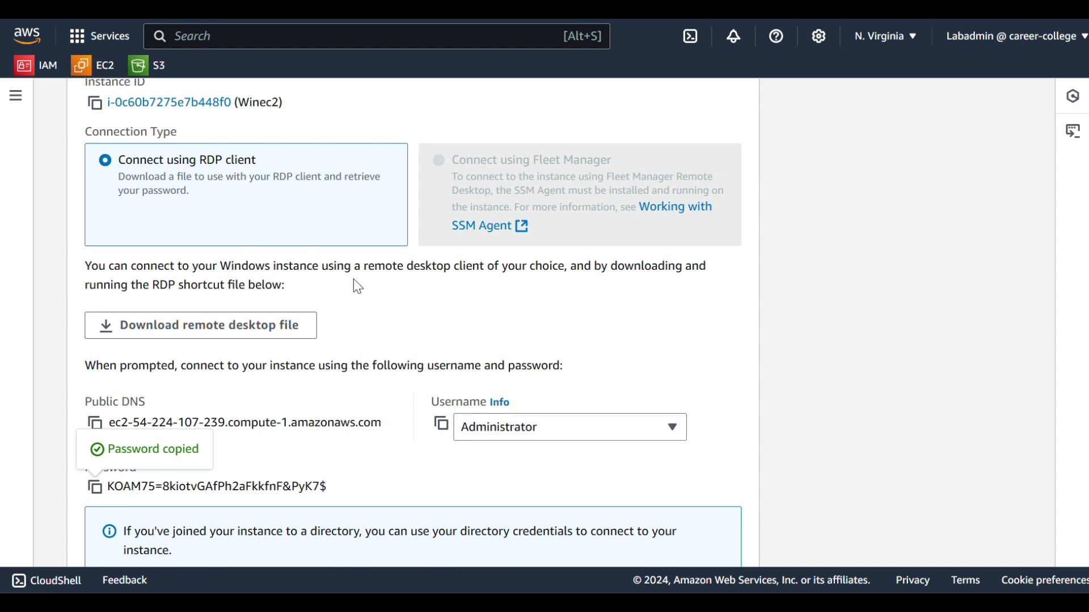
pyautogui.press('super+r')
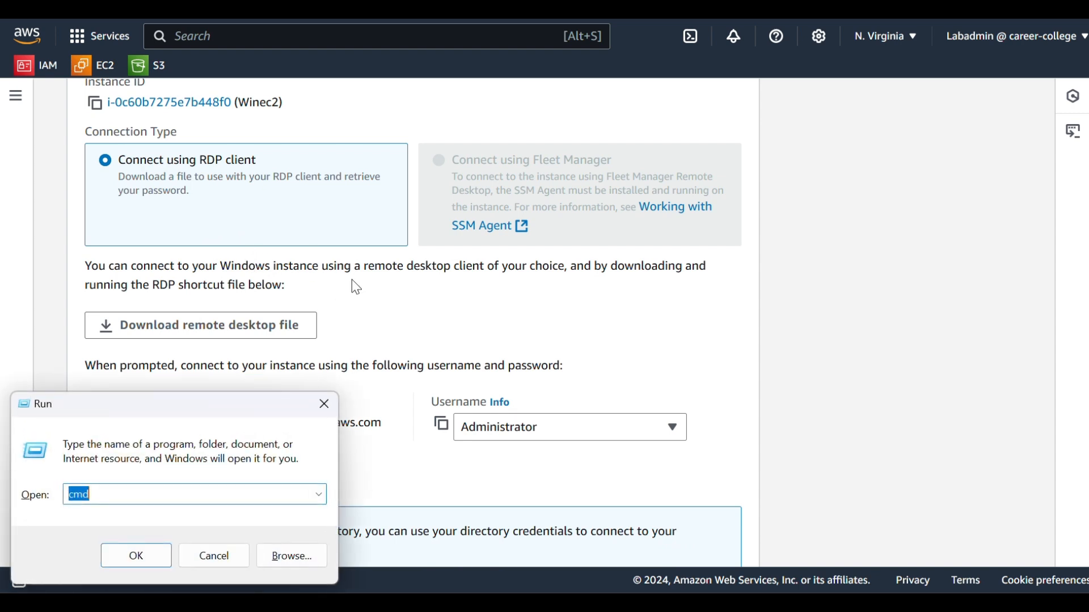
pyautogui.write('mst')
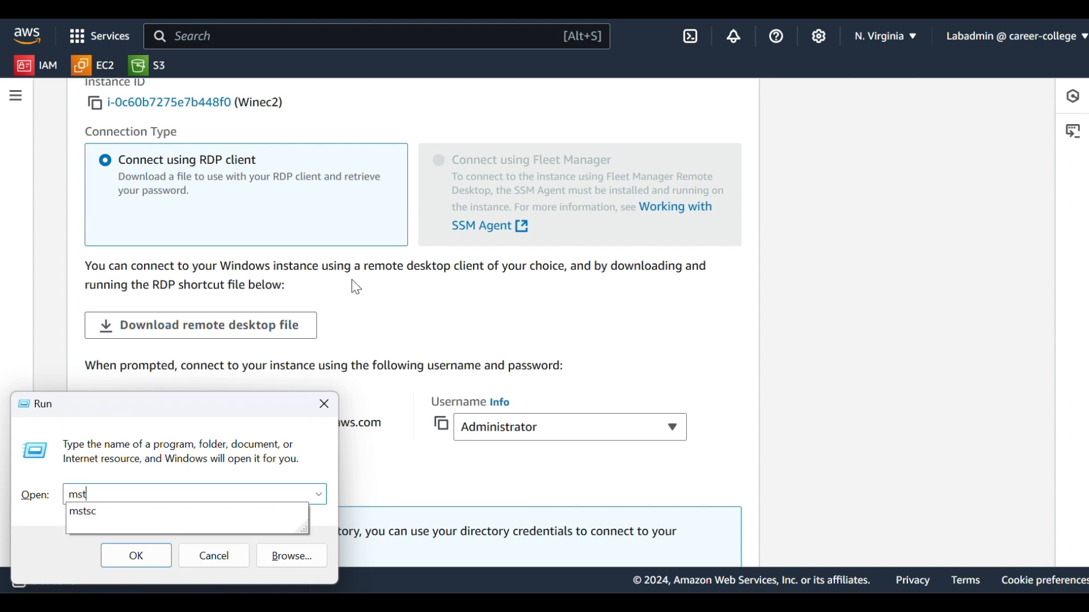
pyautogui.press('Down')
pyautogui.press('Return')
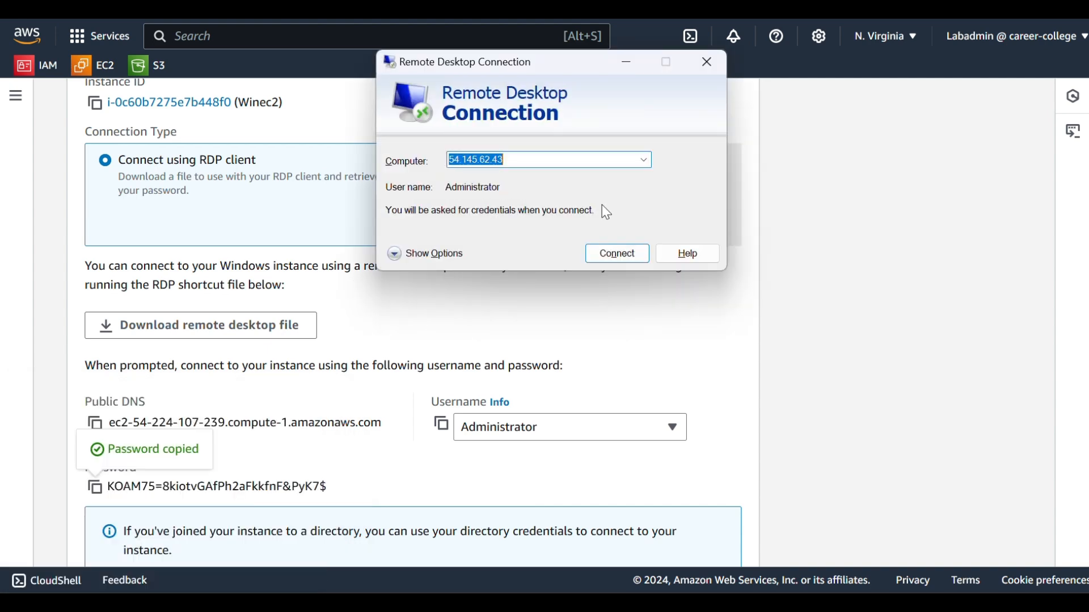
# Open the Winec2 instance summary from its connection page and copy the public IPv4 address.
pyautogui.click(372, 326)
pyautogui.scroll(-1, 277, 311)
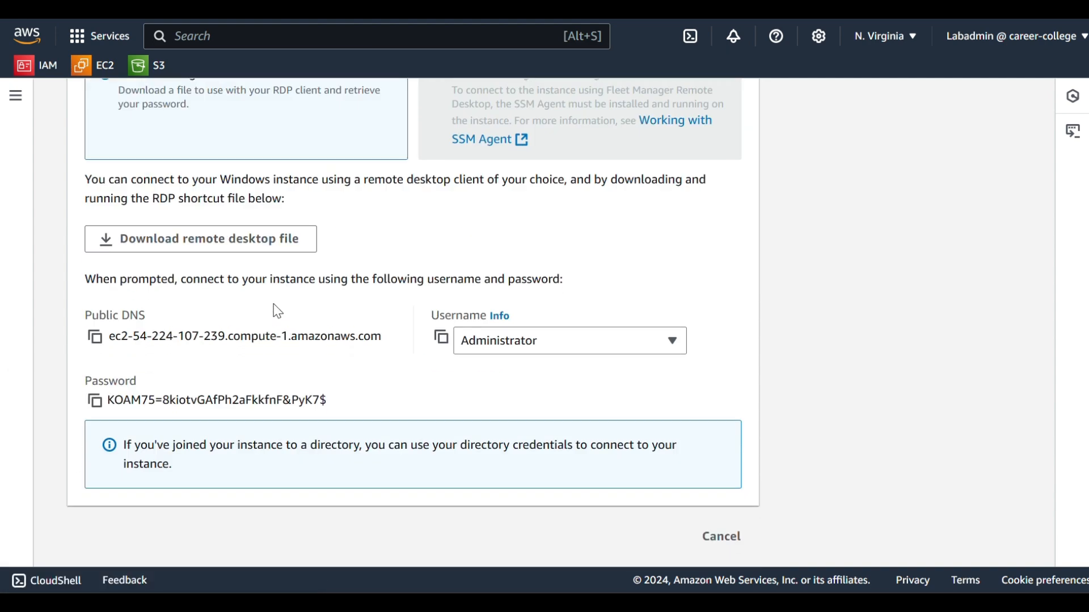
pyautogui.scroll(5, 278, 311)
pyautogui.click(258, 111)
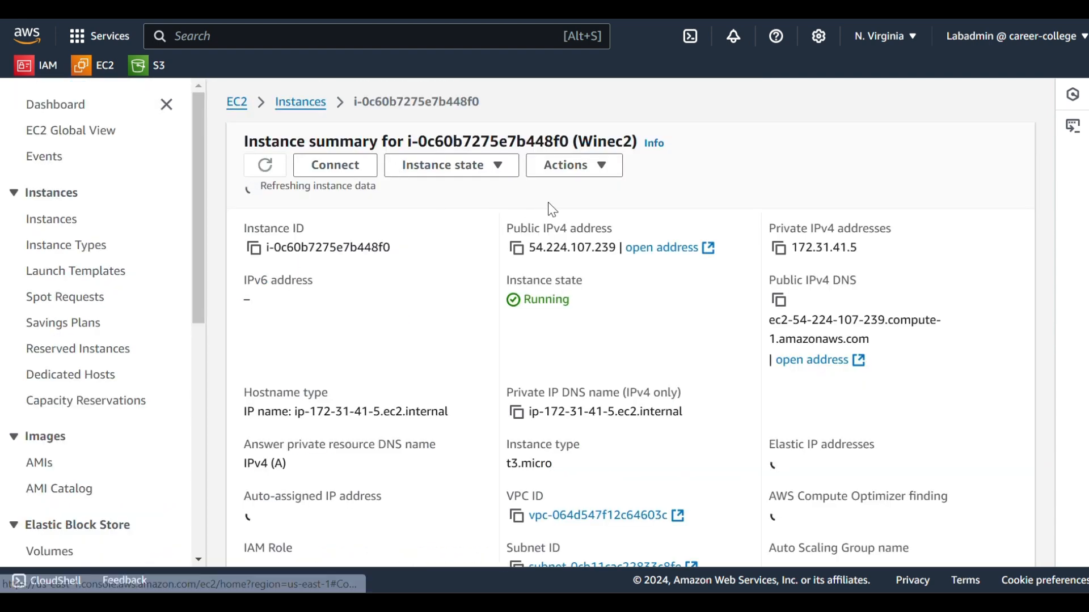
pyautogui.click(516, 244)
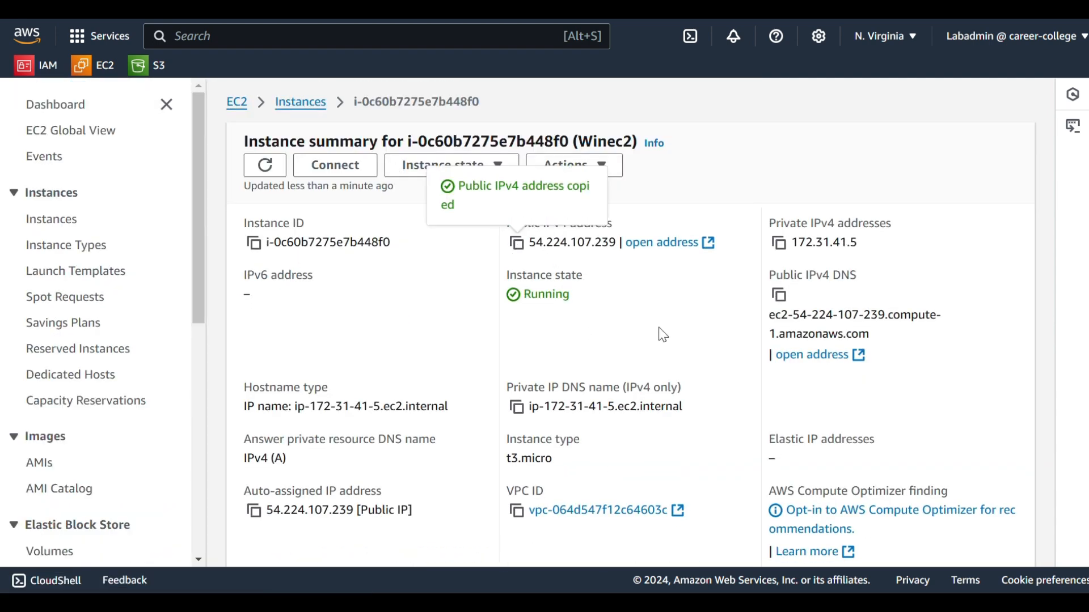
# Try a Remote Desktop Connection to 54.224.107.239 and cancel at the credentials prompt.
pyautogui.click(834, 510)
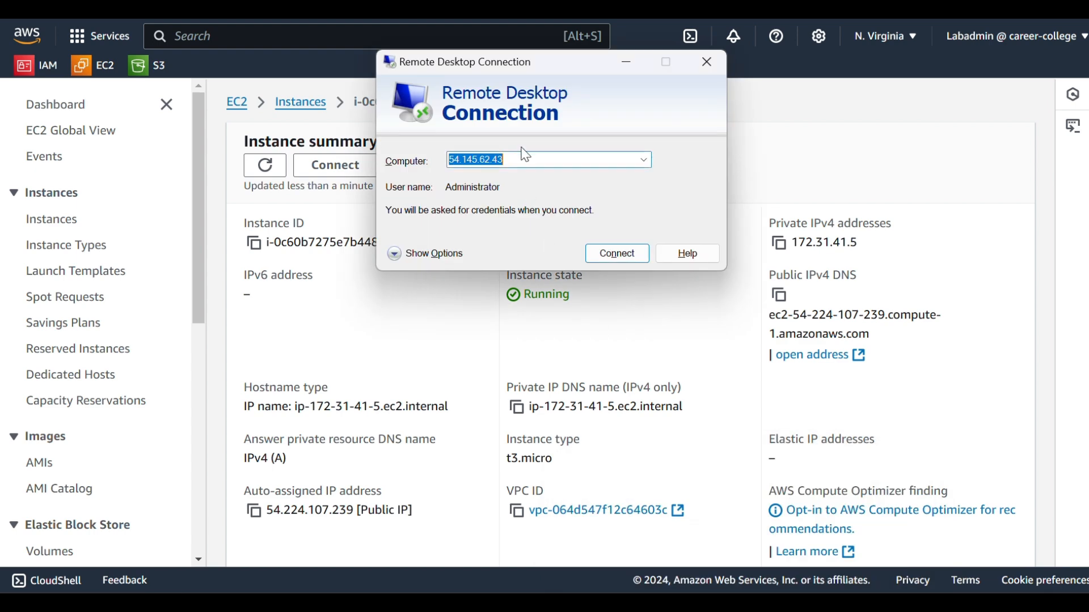
pyautogui.hotkey('ctrl', 'v')
pyautogui.click(614, 254)
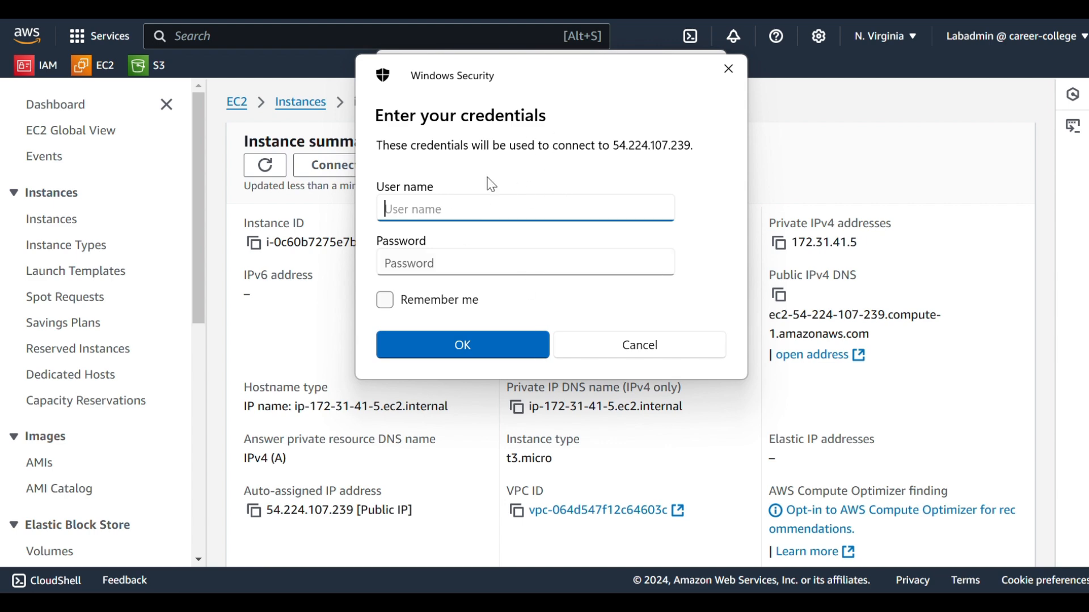
pyautogui.click(621, 341)
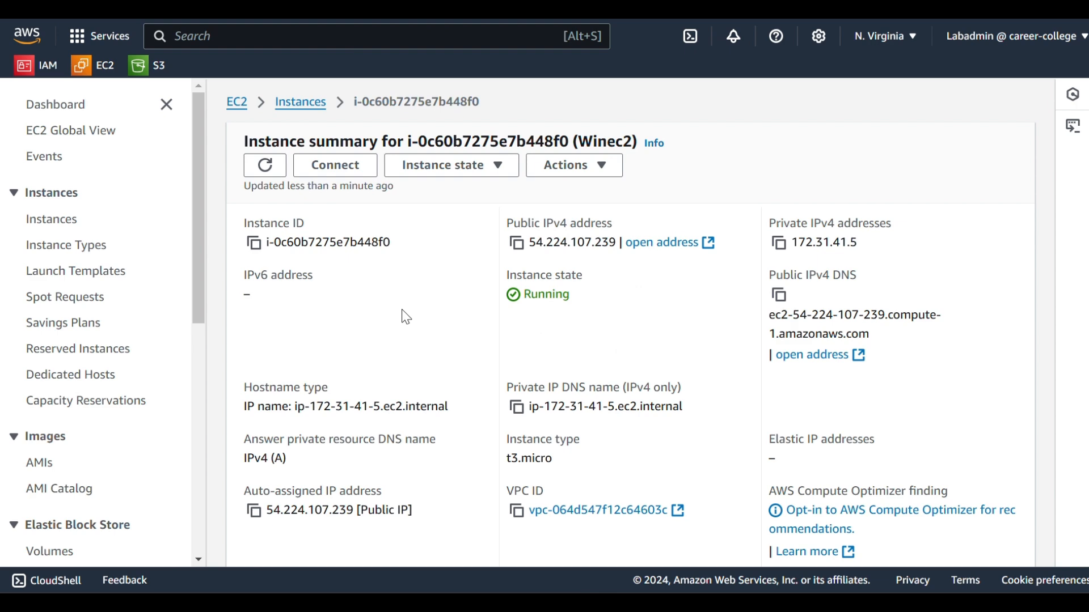
# Return to the instances list, select Linec2 in addition to Winec2, and switch to Winec2's remote desktop session.
pyautogui.click(237, 103)
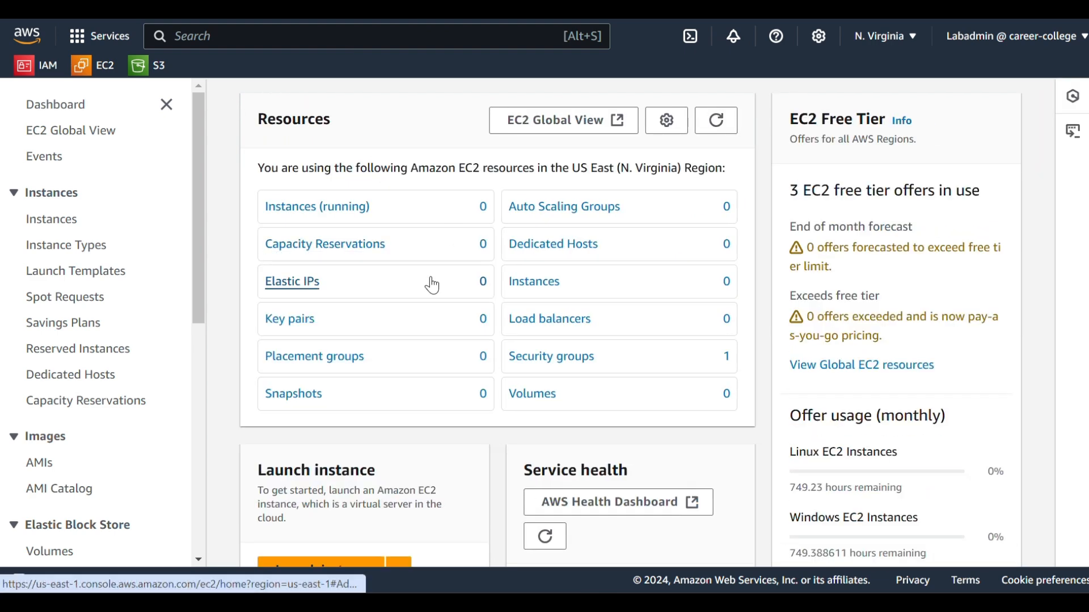
pyautogui.click(59, 223)
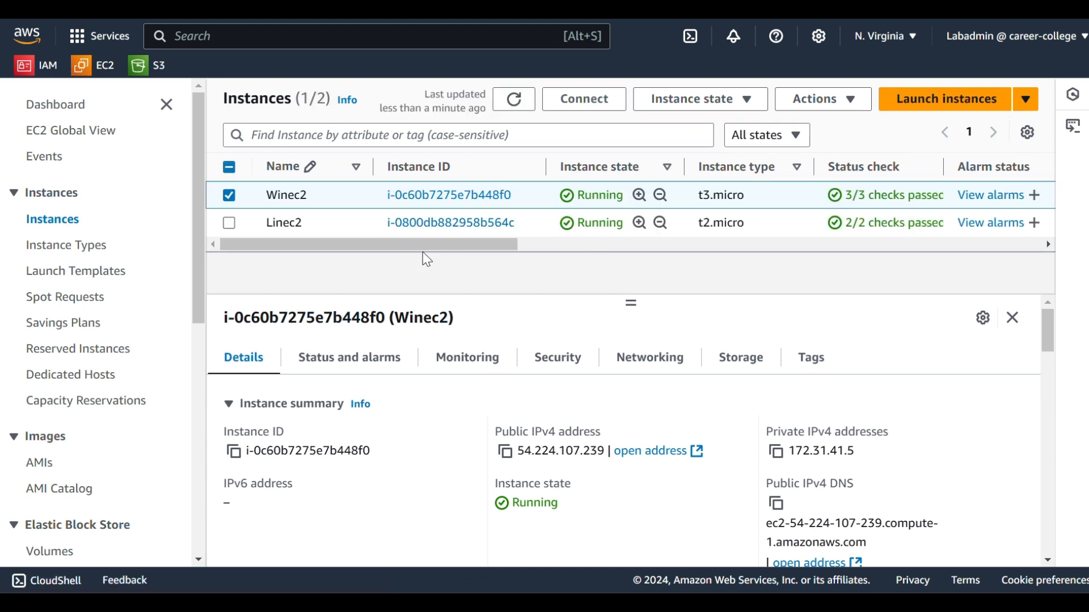
pyautogui.click(229, 222)
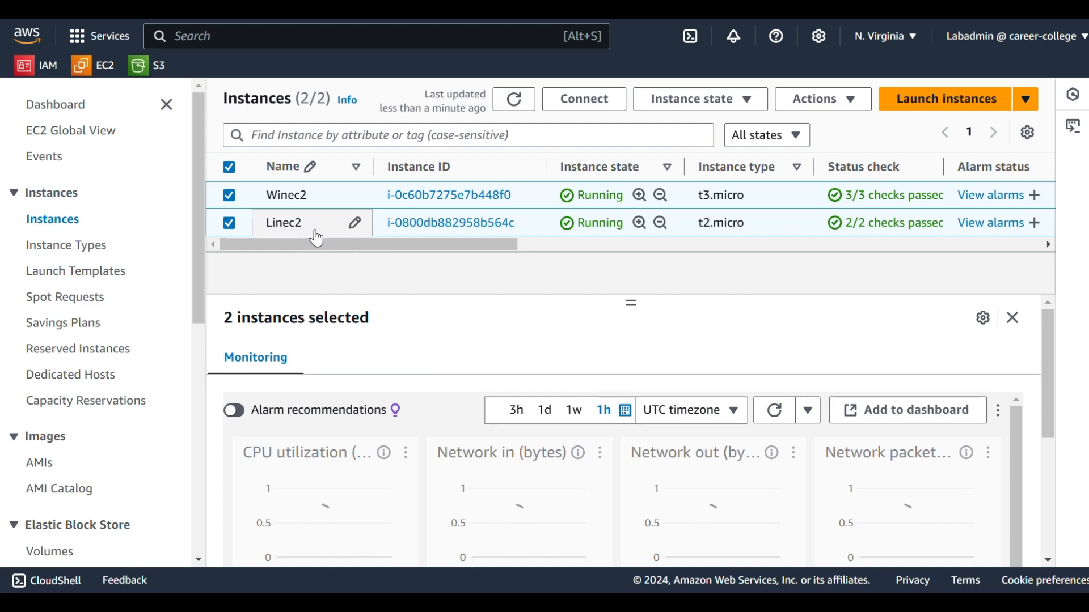
pyautogui.click(743, 516)
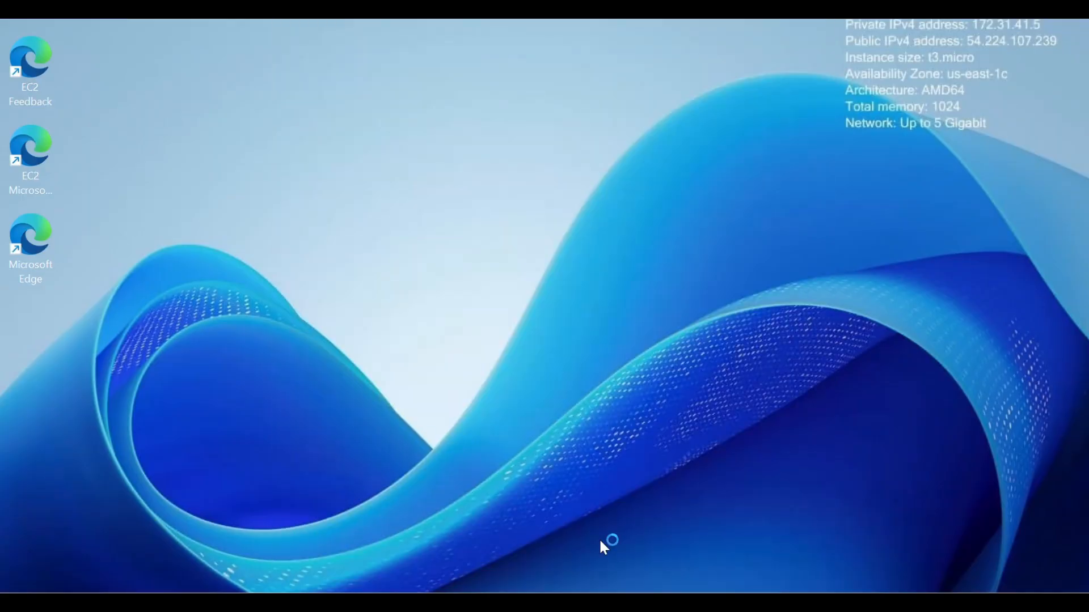
# Disconnect from Winec2's remote desktop session and end the Linec2 Instance Connect terminal session with exit.
pyautogui.press('super')
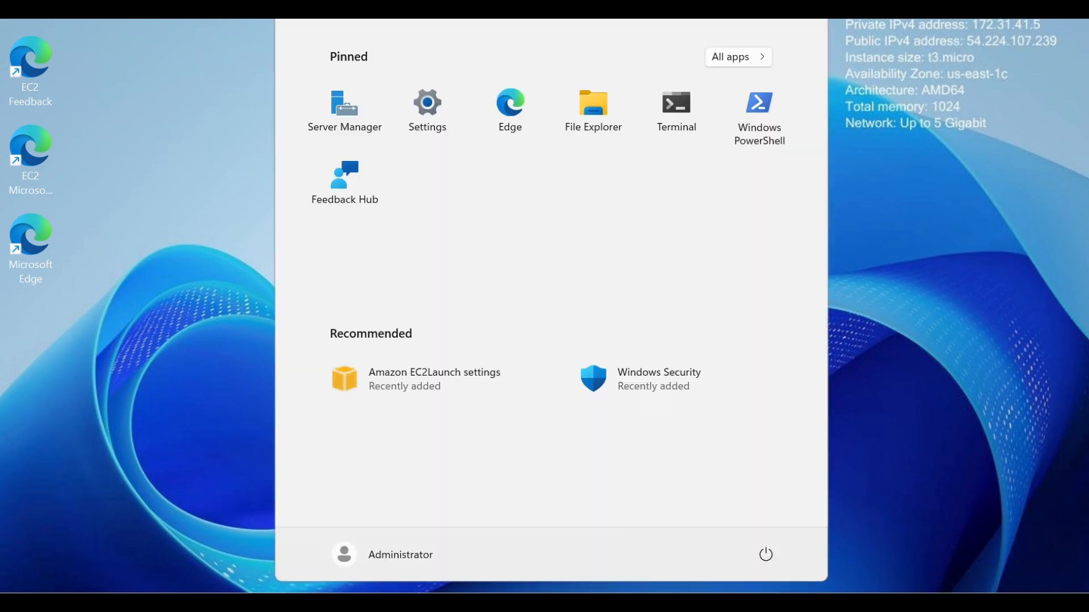
pyautogui.click(765, 555)
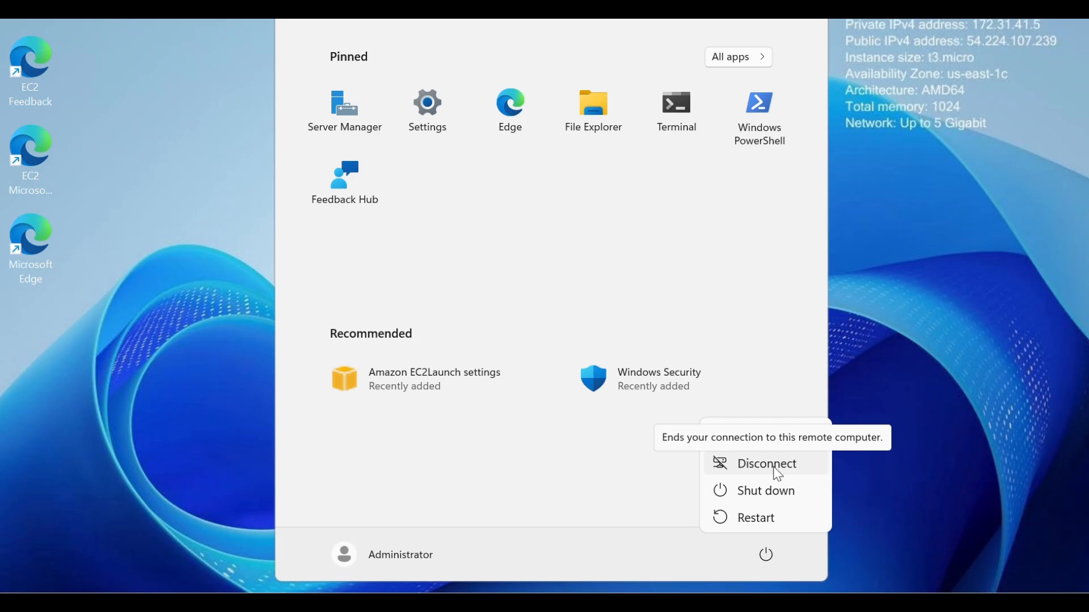
pyautogui.click(774, 469)
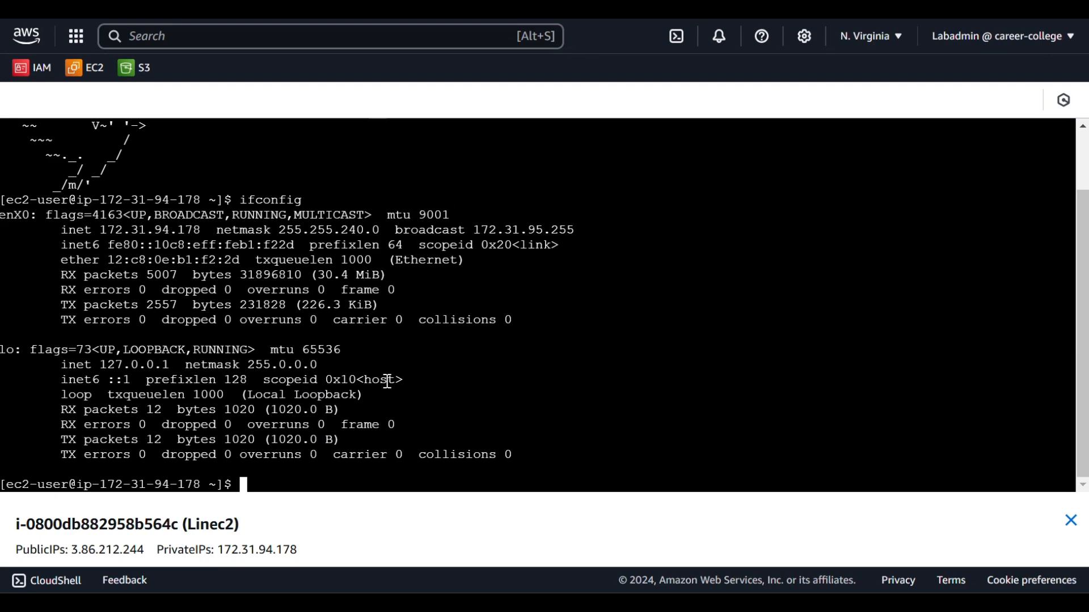
pyautogui.write('exit')
pyautogui.press('Return')
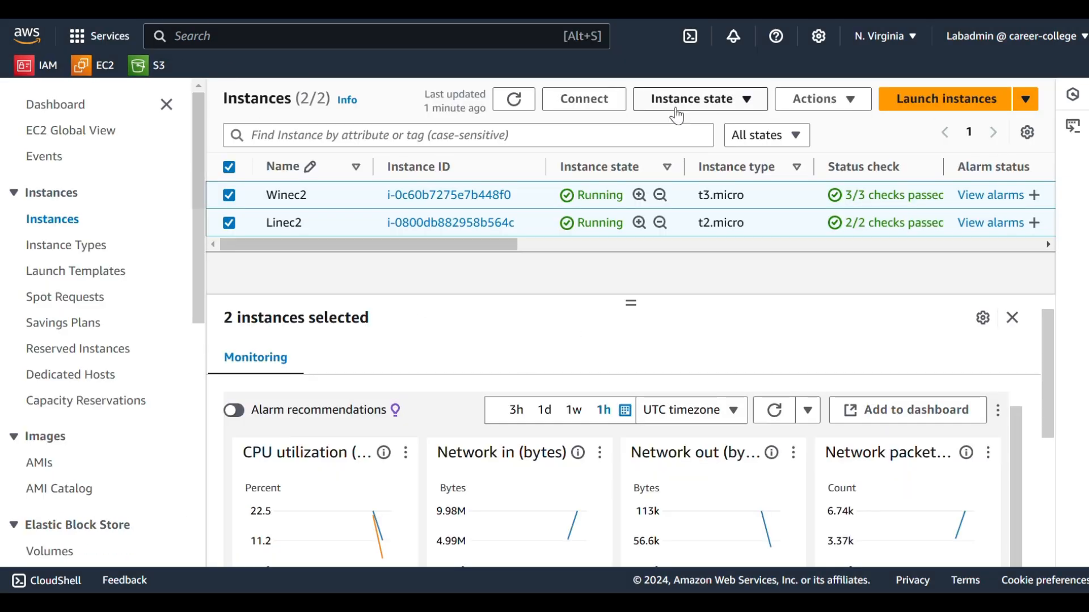
# Terminate the selected Winec2 and Linec2 instances and confirm their deletion.
pyautogui.click(853, 108)
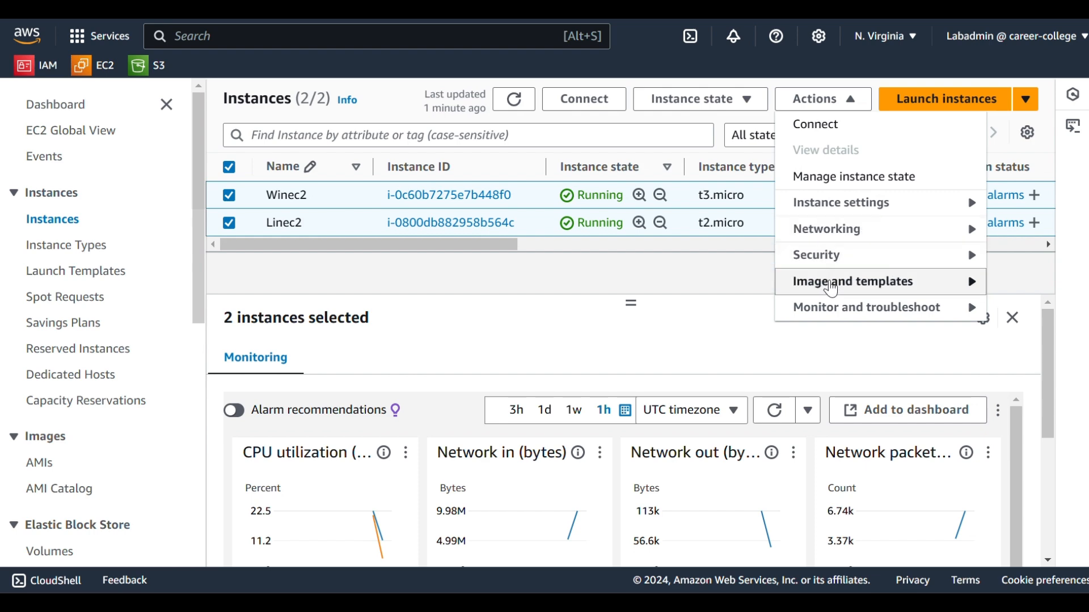
pyautogui.click(752, 113)
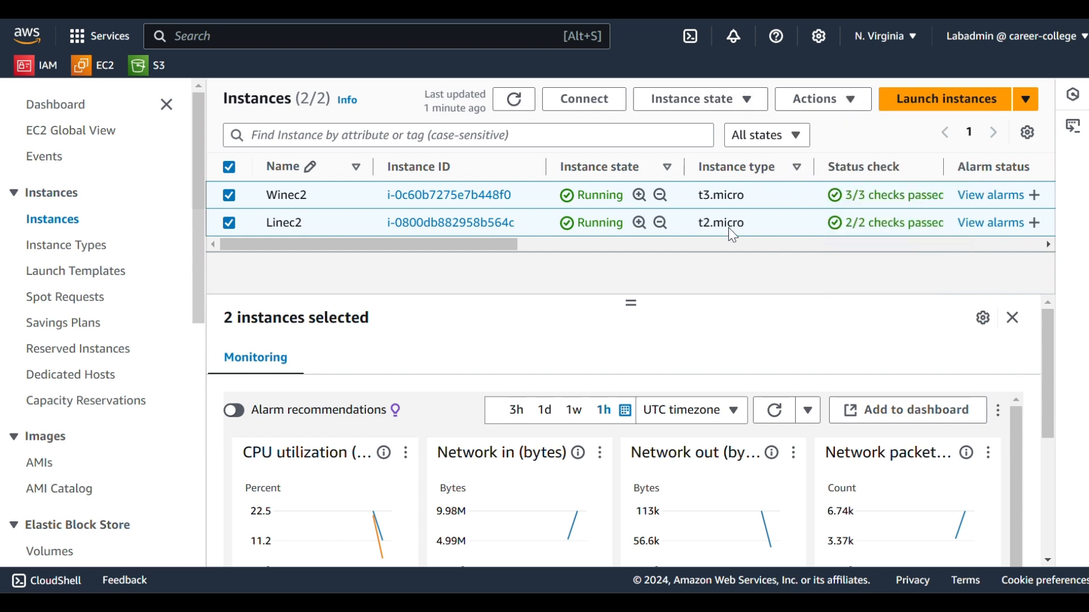
pyautogui.click(728, 108)
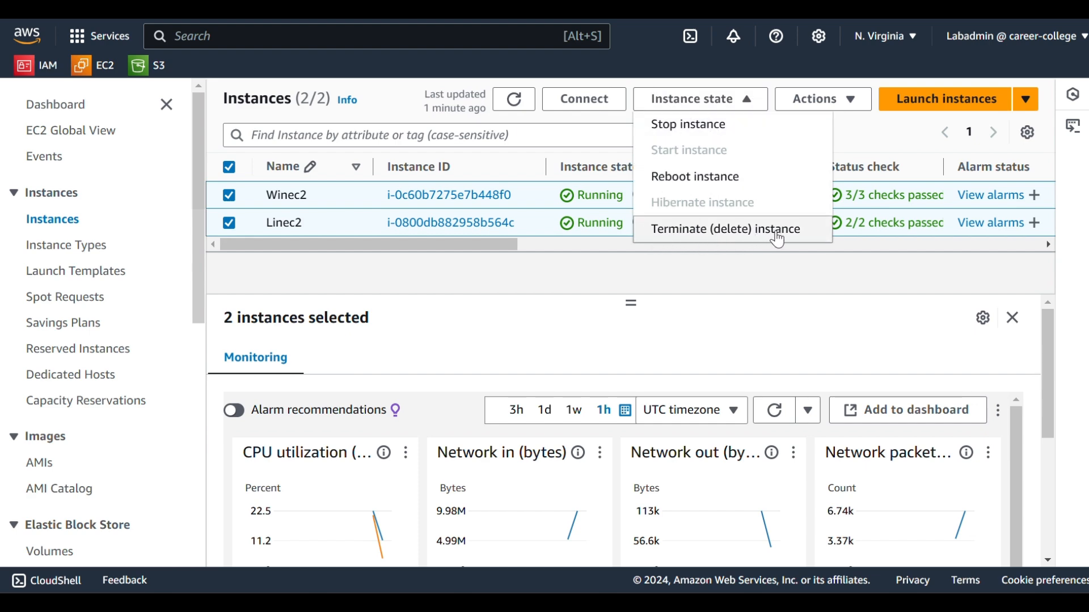
pyautogui.click(731, 233)
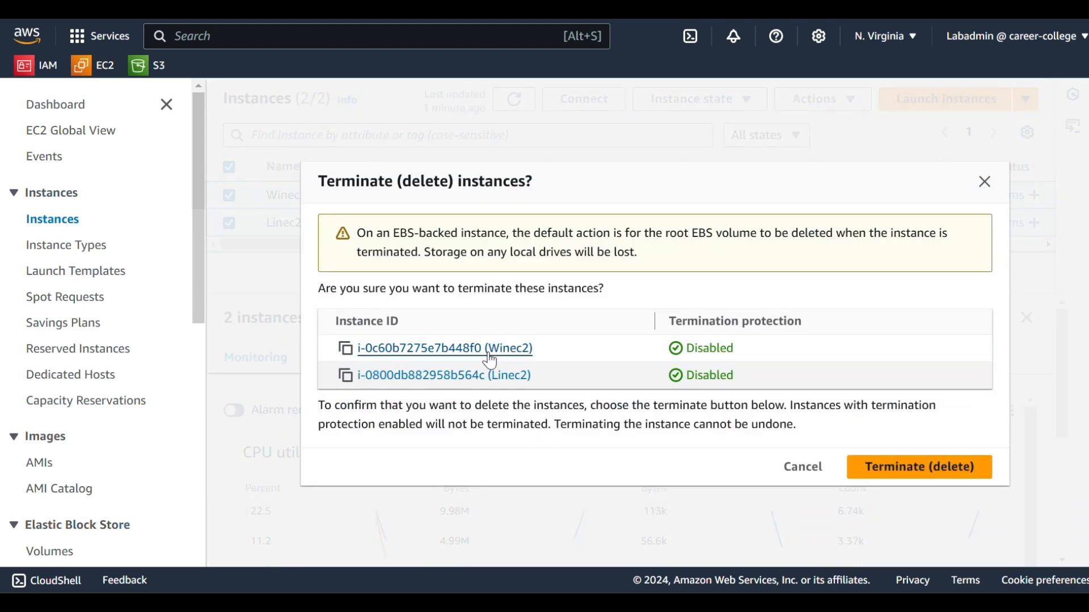
pyautogui.click(904, 467)
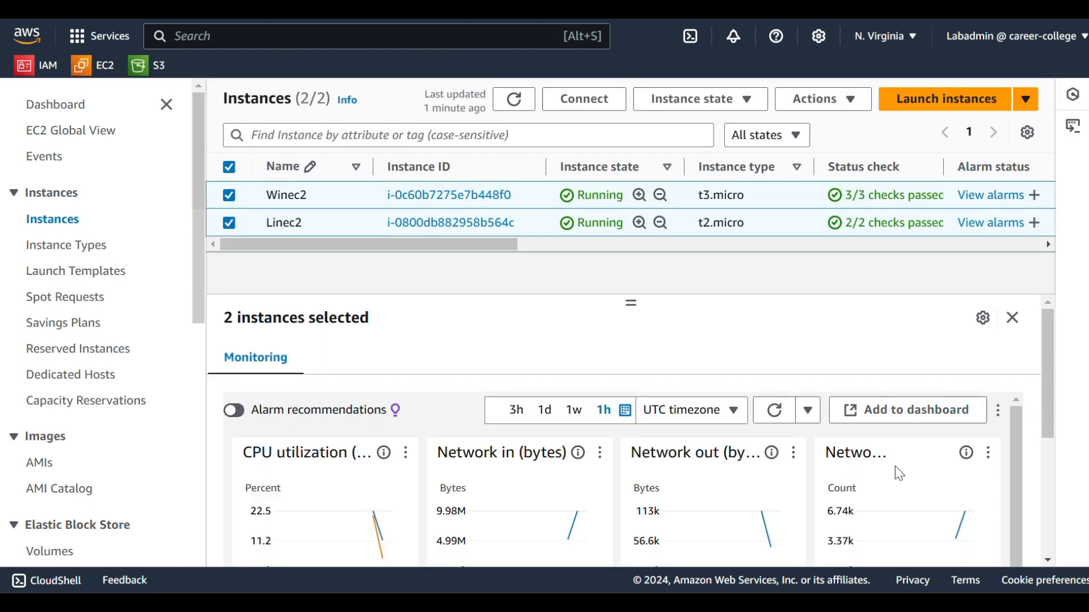